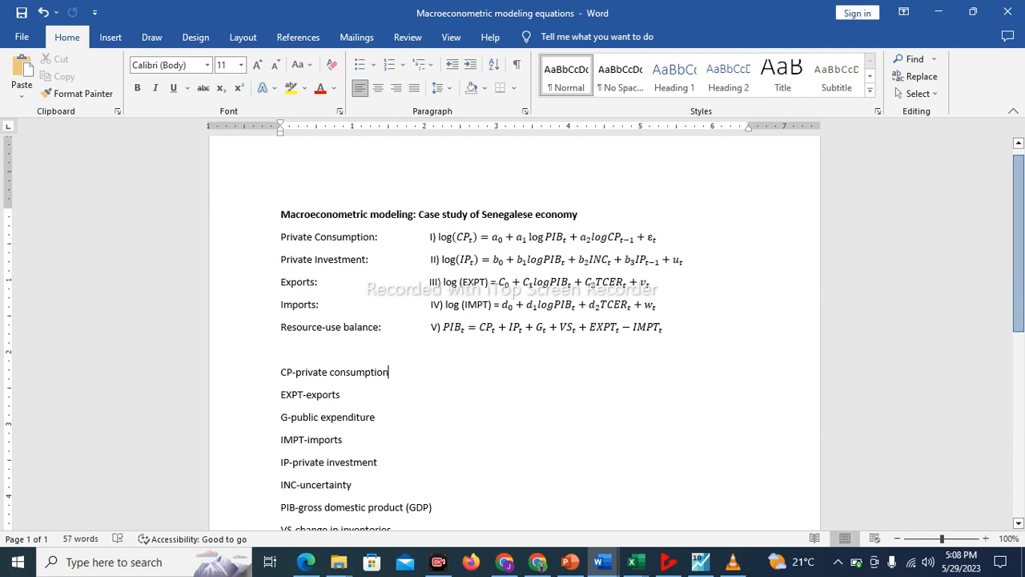
Review the Senegalese macroeconometric model's equations and variable definitions, including the resource-use balance equation
{"action": "scroll", "coordinate": [513, 328], "scroll_direction": "down", "scroll_amount": 3}
{"action": "scroll", "coordinate": [512, 328], "scroll_direction": "up", "scroll_amount": 1}
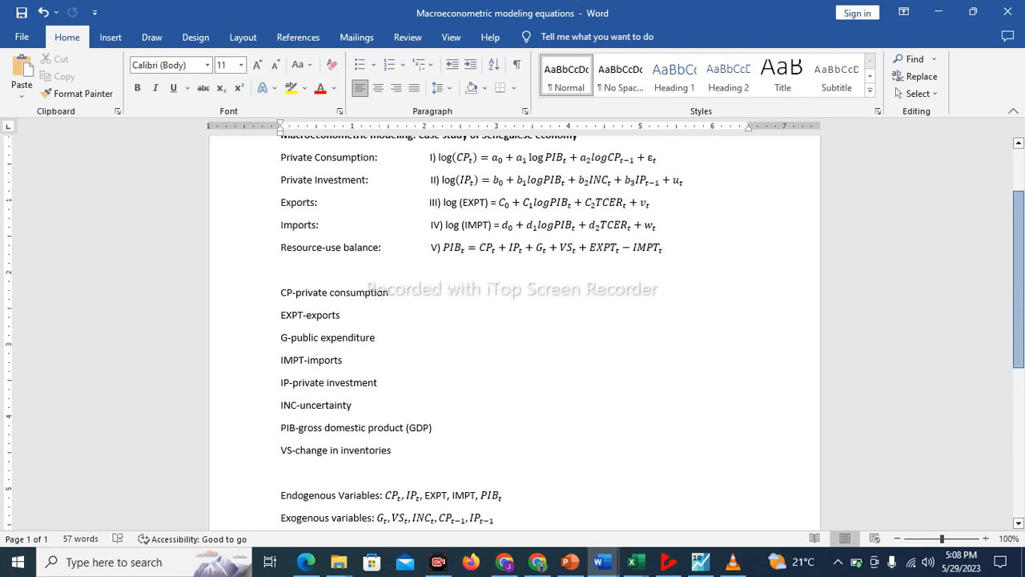
{"action": "scroll", "coordinate": [512, 329], "scroll_direction": "up", "scroll_amount": 1}
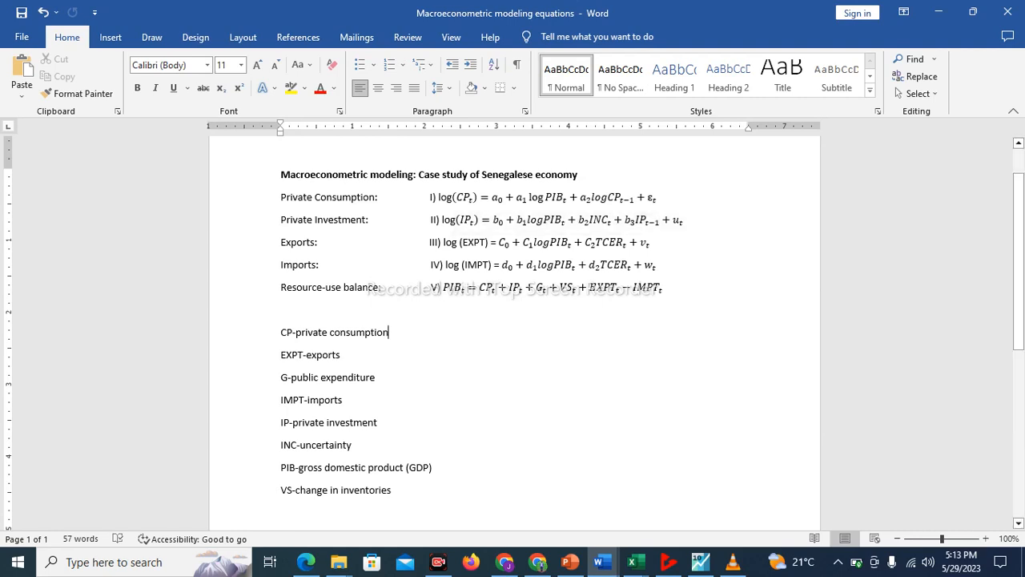
{"action": "left_click", "coordinate": [325, 288]}
{"action": "left_click_drag", "start_coordinate": [623, 288], "coordinate": [662, 288]}
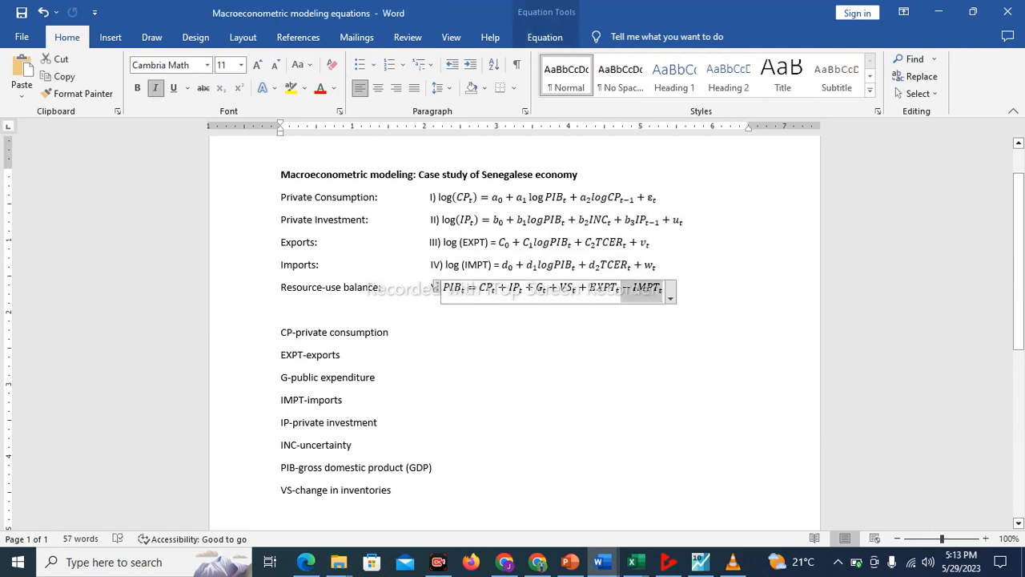
{"action": "left_click", "coordinate": [281, 309]}
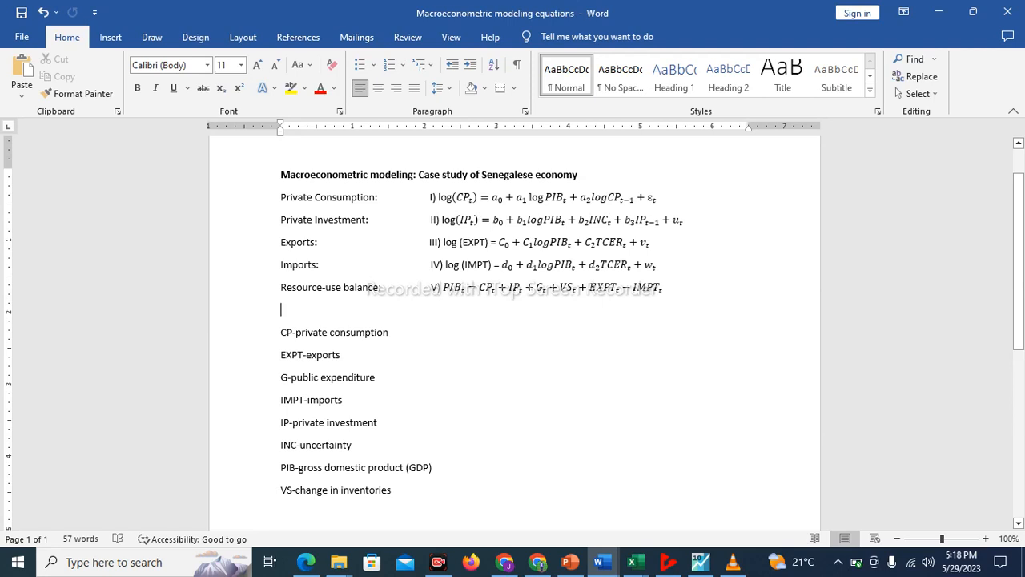
Switch to the Base-modele-seneg (1) workbook in Excel and look over the yearly data from 1972 to 2002
{"action": "left_click", "coordinate": [632, 561]}
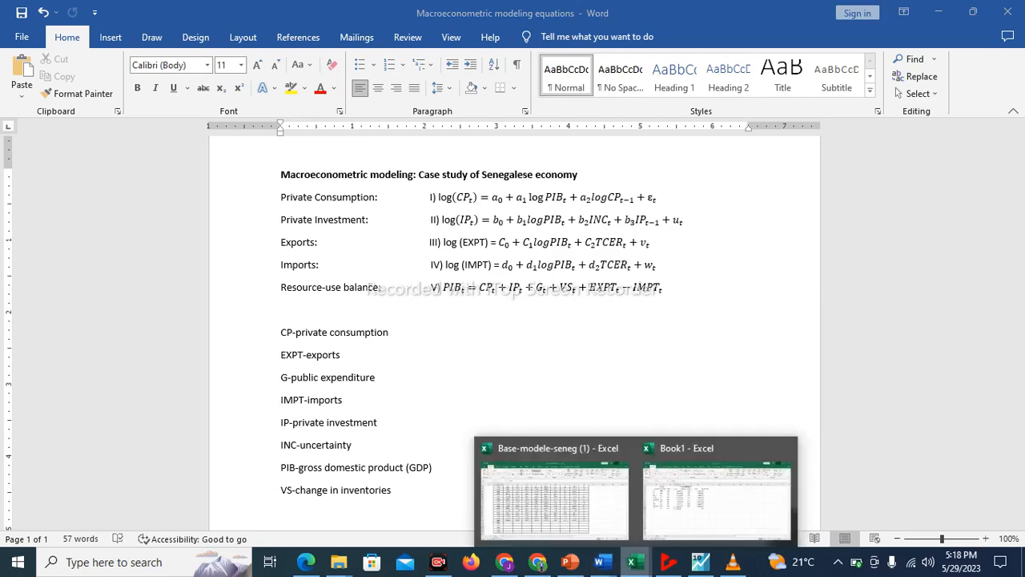
{"action": "left_click", "coordinate": [554, 500]}
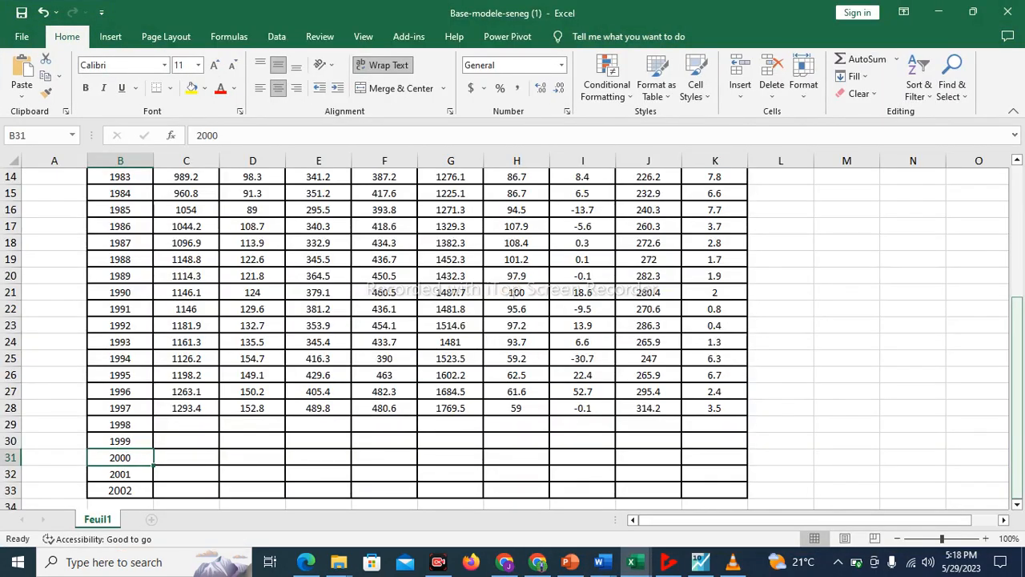
{"action": "left_click_drag", "start_coordinate": [1017, 344], "coordinate": [1017, 209]}
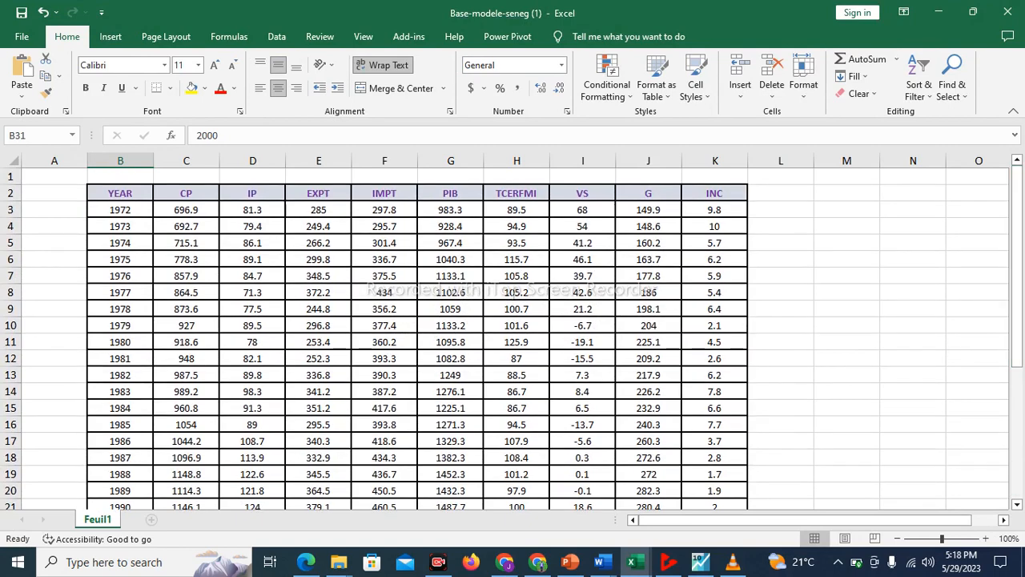
{"action": "left_click_drag", "start_coordinate": [1016, 264], "coordinate": [1016, 396]}
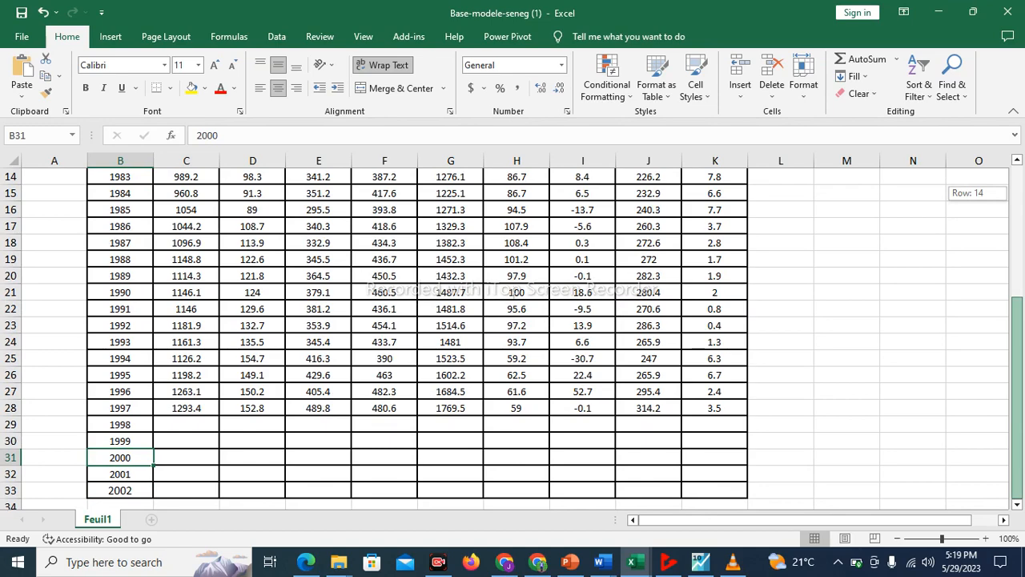
{"action": "left_click_drag", "start_coordinate": [1016, 396], "coordinate": [1016, 265]}
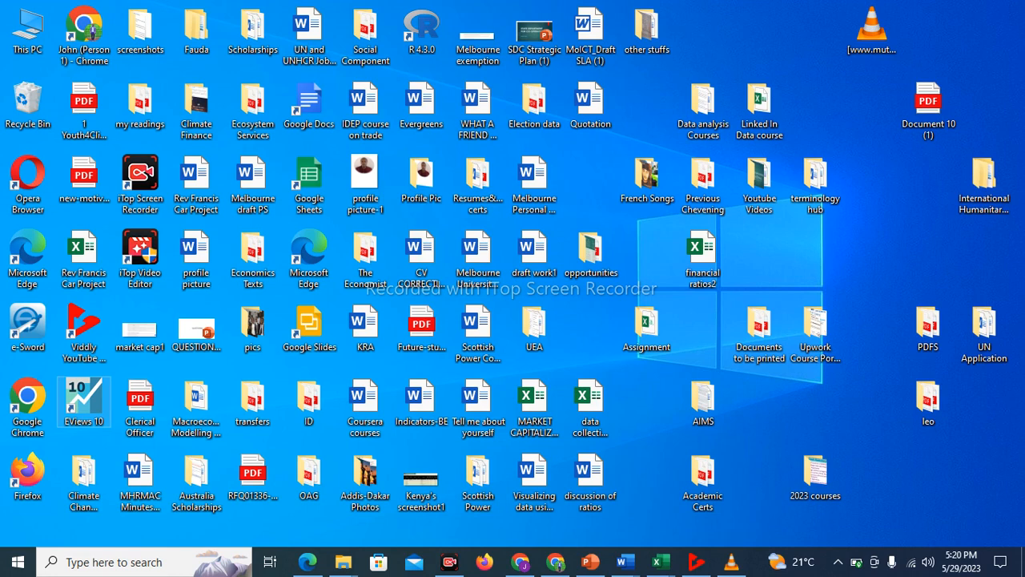
Launch EViews 10 and start creating a new workfile with Annual frequency
{"action": "double_click", "coordinate": [84, 405]}
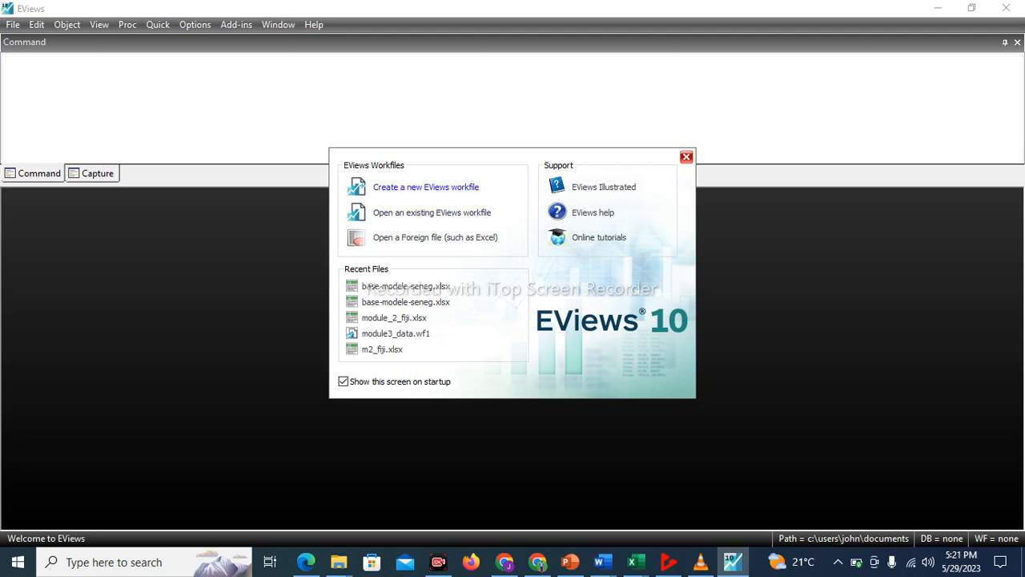
{"action": "left_click", "coordinate": [425, 186]}
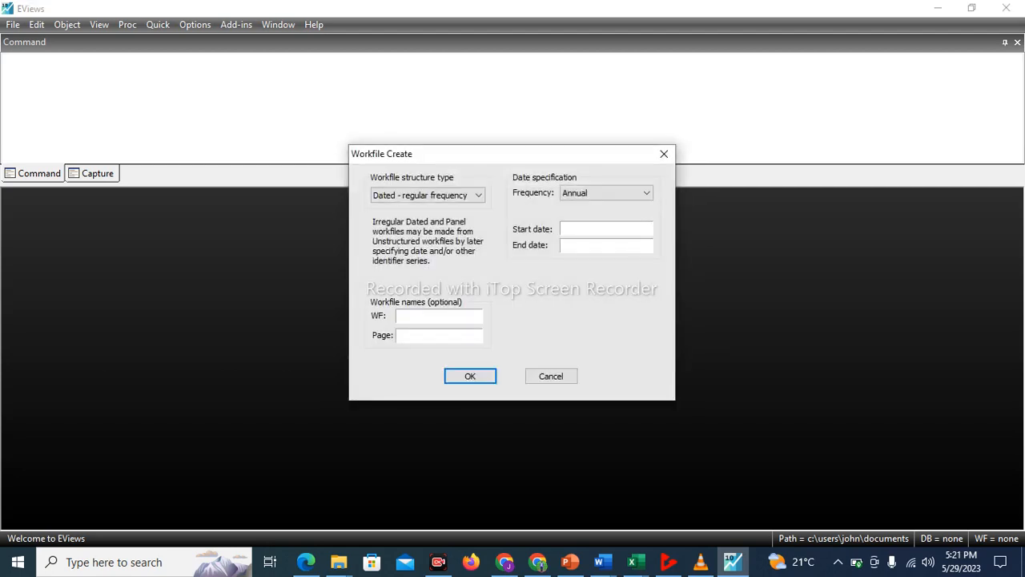
{"action": "left_click", "coordinate": [606, 193]}
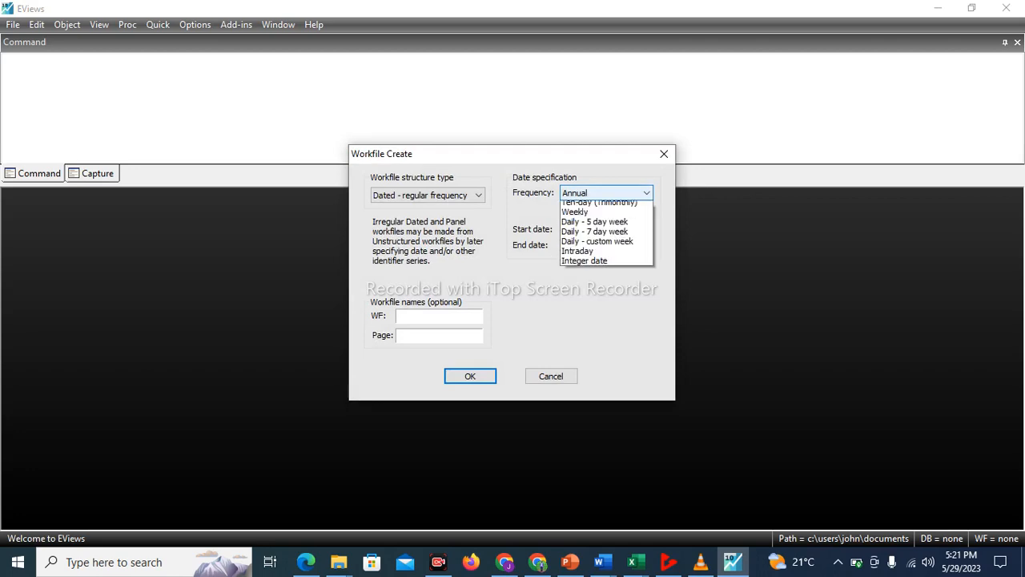
{"action": "left_click", "coordinate": [606, 193]}
{"action": "left_click", "coordinate": [632, 561]}
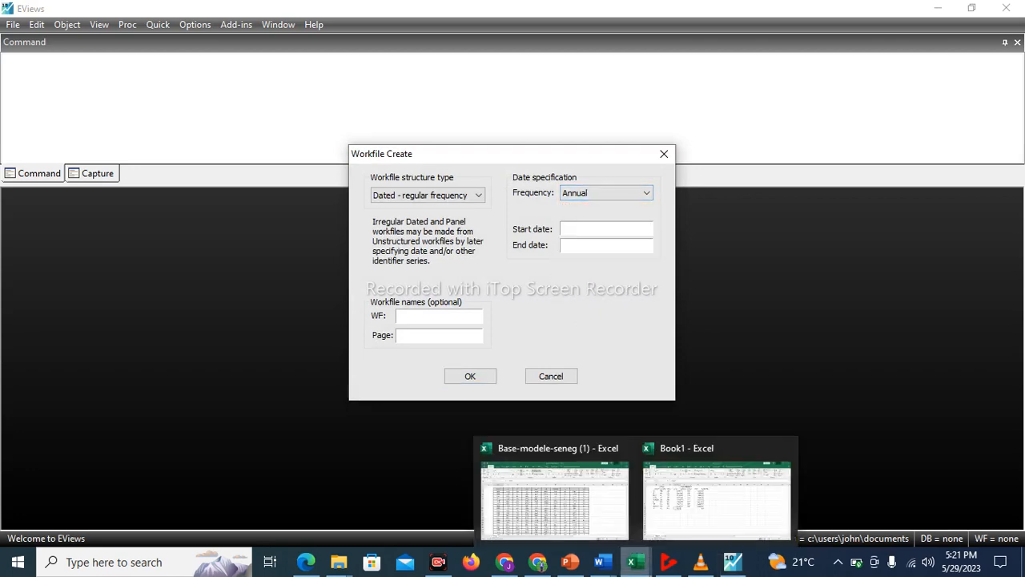
{"action": "mouse_move", "coordinate": [554, 492]}
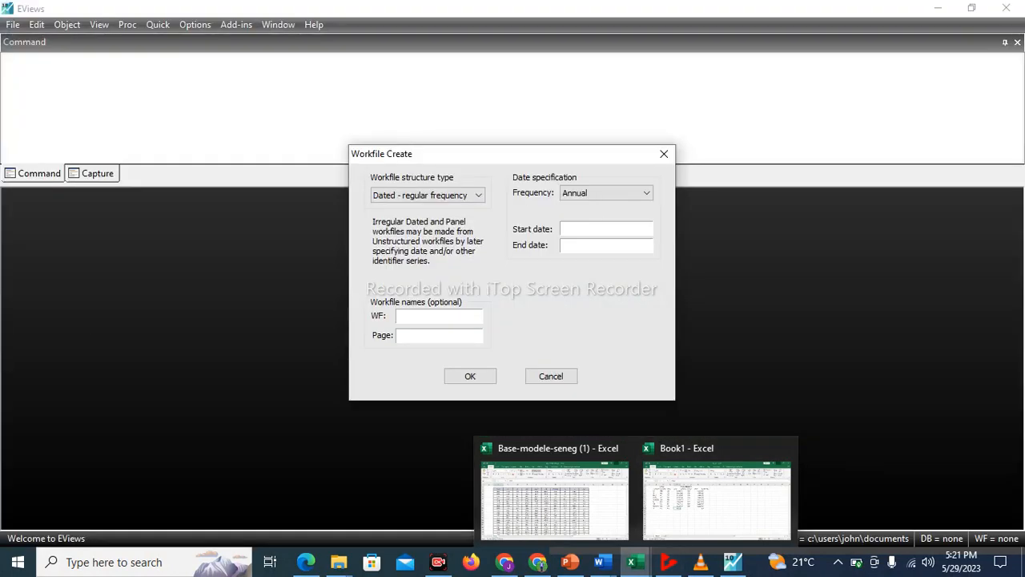
Create the workfile with start date 1972, end date 2002 and the Dated - regular frequency structure
{"action": "left_click", "coordinate": [588, 229]}
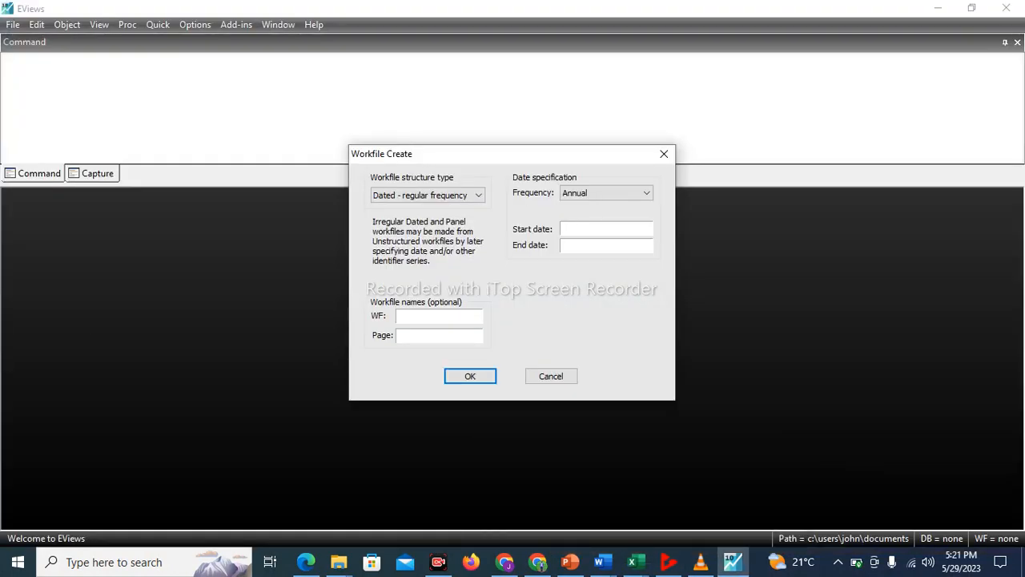
{"action": "type", "text": "1972"}
{"action": "type", "text": "200"}
{"action": "type", "text": "2"}
{"action": "left_click", "coordinate": [478, 196]}
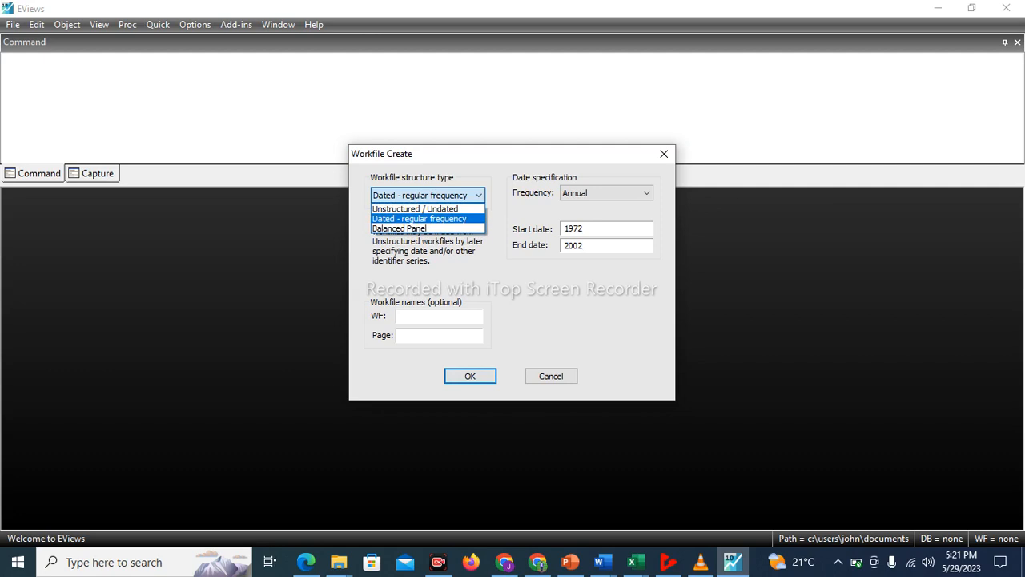
{"action": "left_click", "coordinate": [478, 195]}
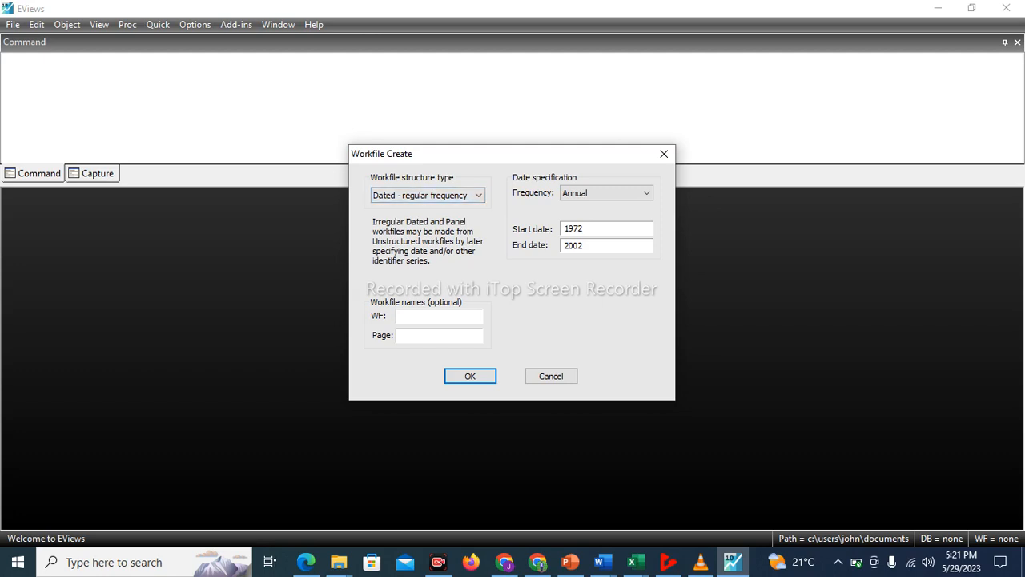
{"action": "left_click", "coordinate": [470, 376]}
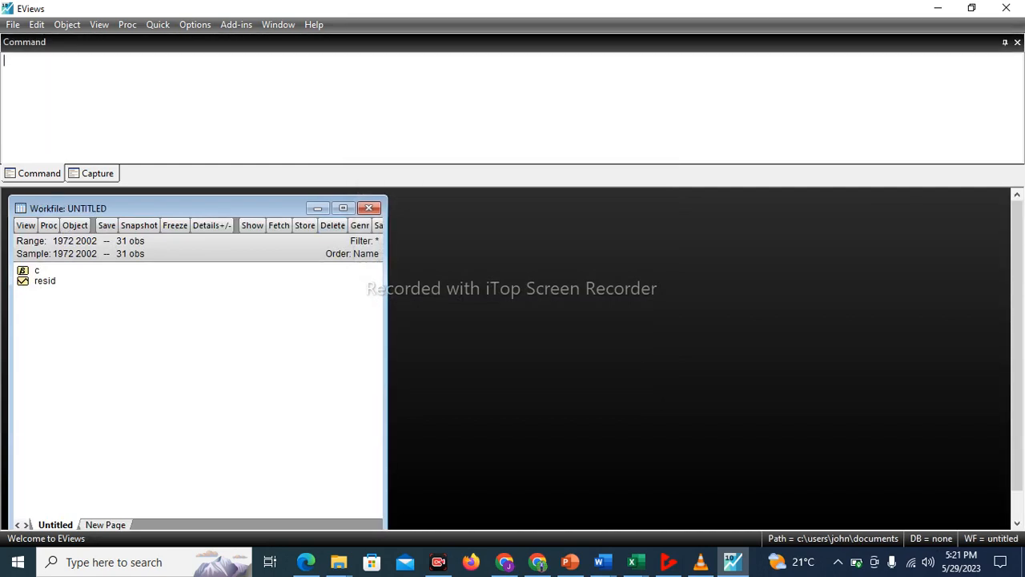
Load the Base-modele-seneg Excel file from the Macroeconometric modeling folder into the open EViews workfile
{"action": "left_click", "coordinate": [971, 8]}
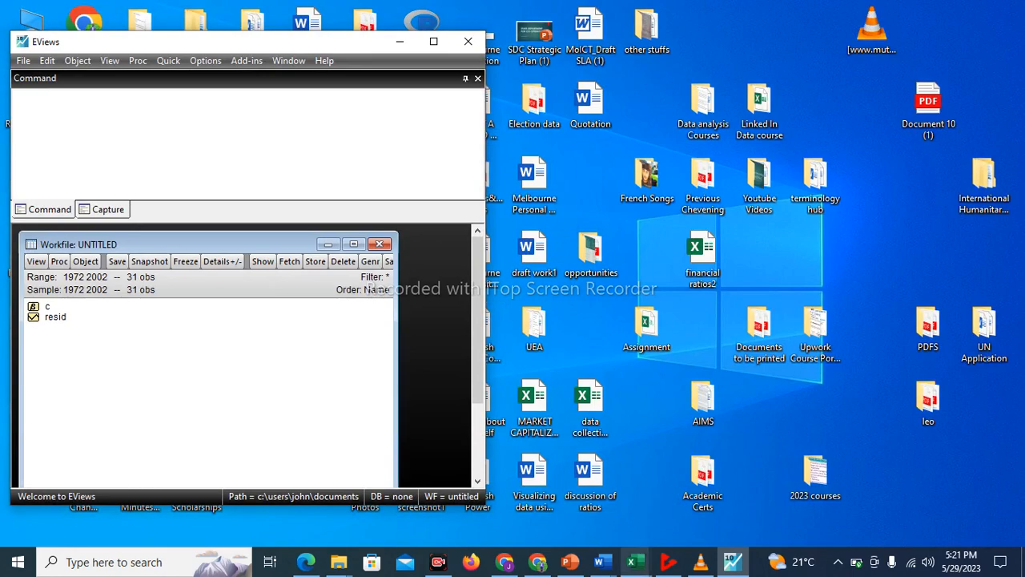
{"action": "mouse_move", "coordinate": [338, 562]}
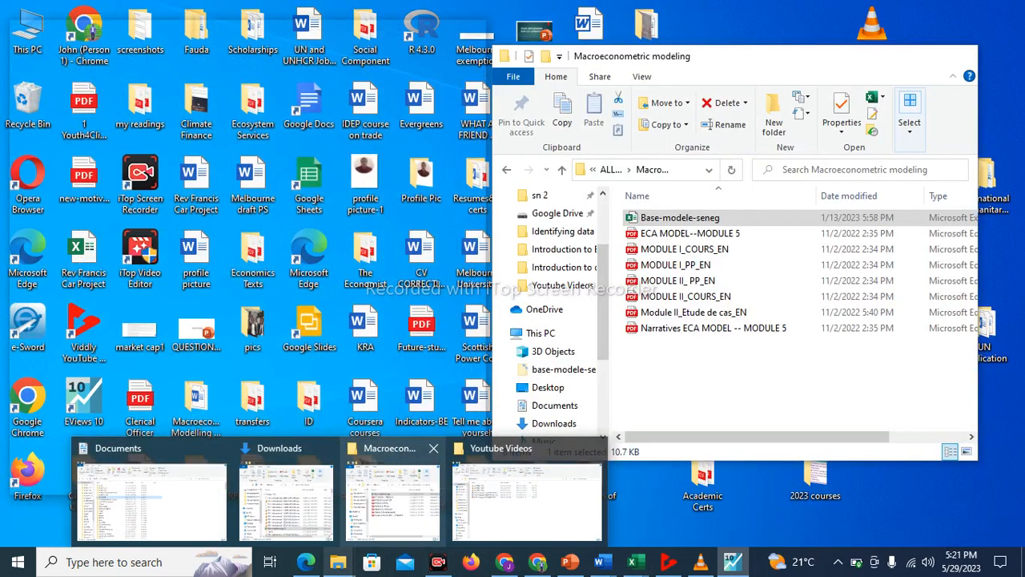
{"action": "left_click", "coordinate": [392, 501]}
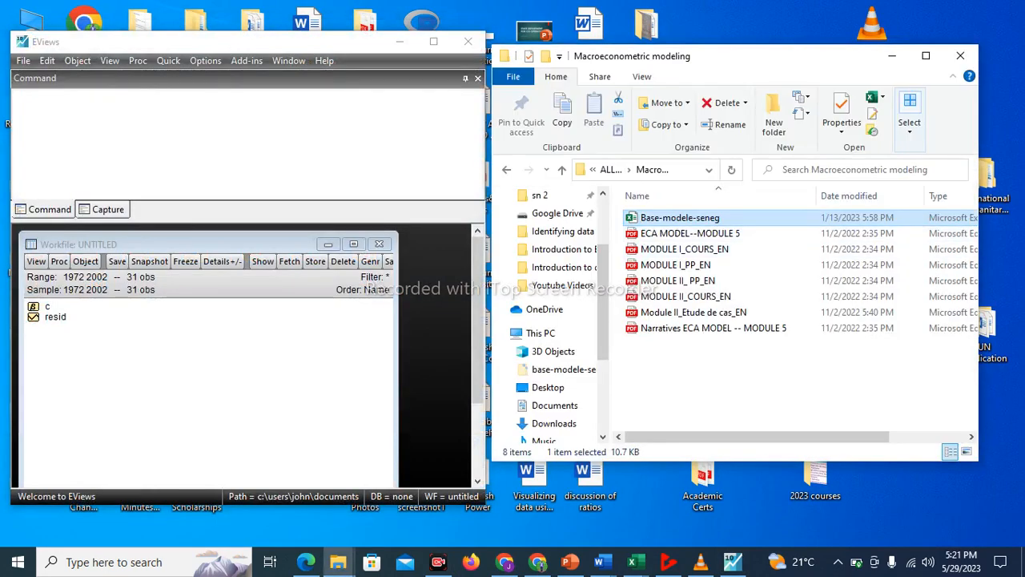
{"action": "left_click_drag", "start_coordinate": [656, 218], "coordinate": [176, 370]}
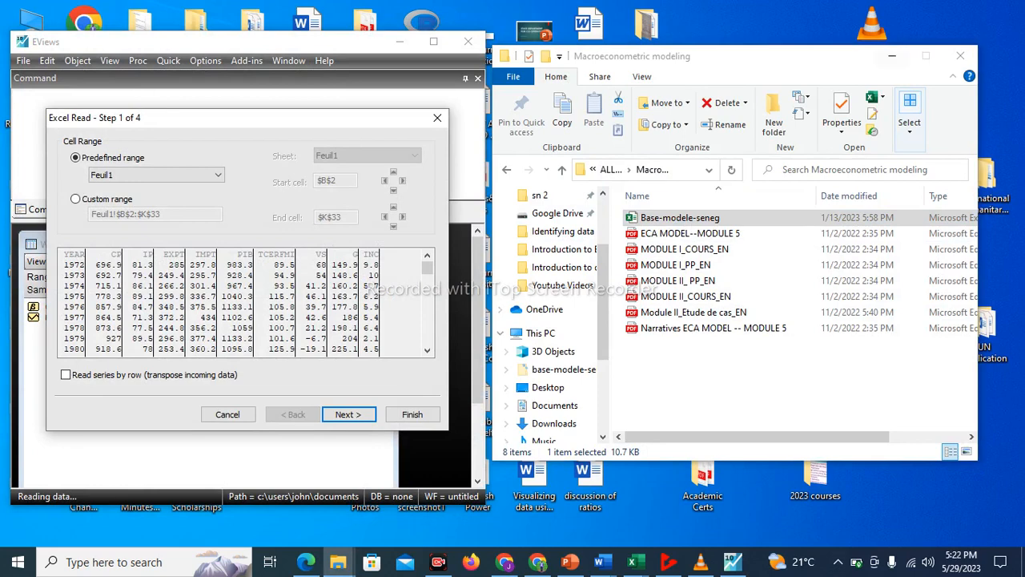
{"action": "left_click", "coordinate": [891, 55]}
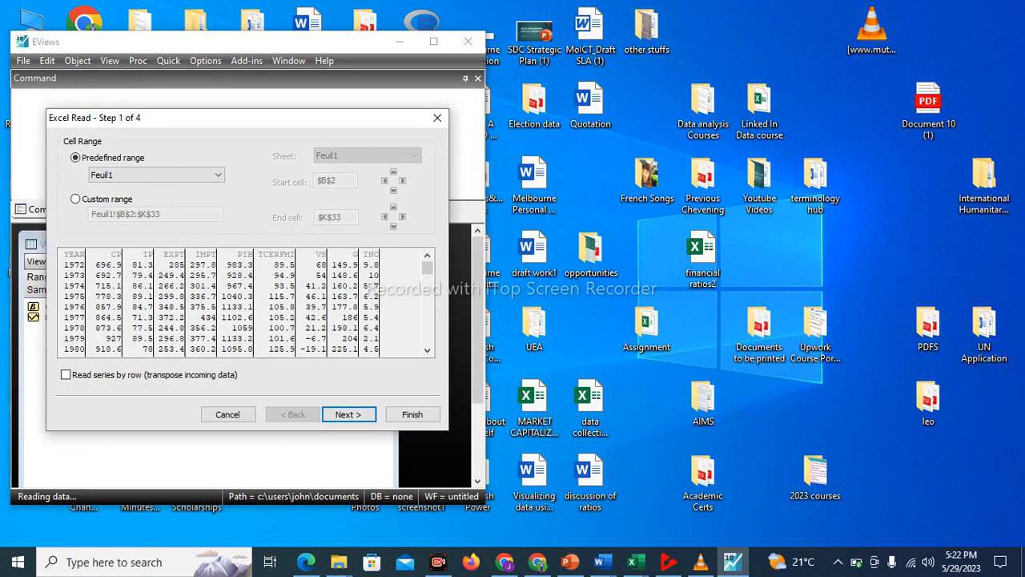
Complete the Excel import with the default settings, without linking the series to the external source, and maximize EViews and the workfile
{"action": "key", "text": "Return"}
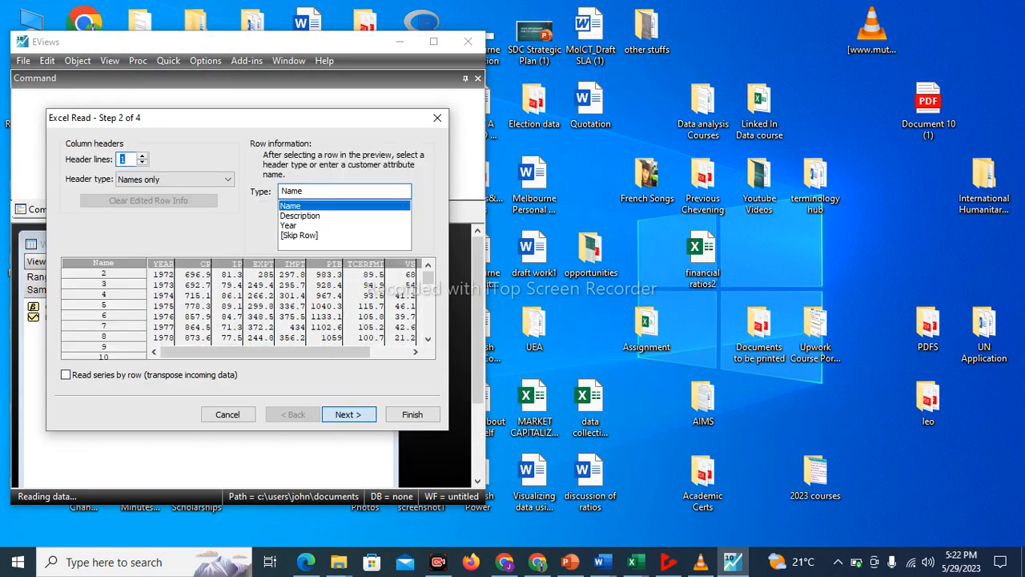
{"action": "key", "text": "Return"}
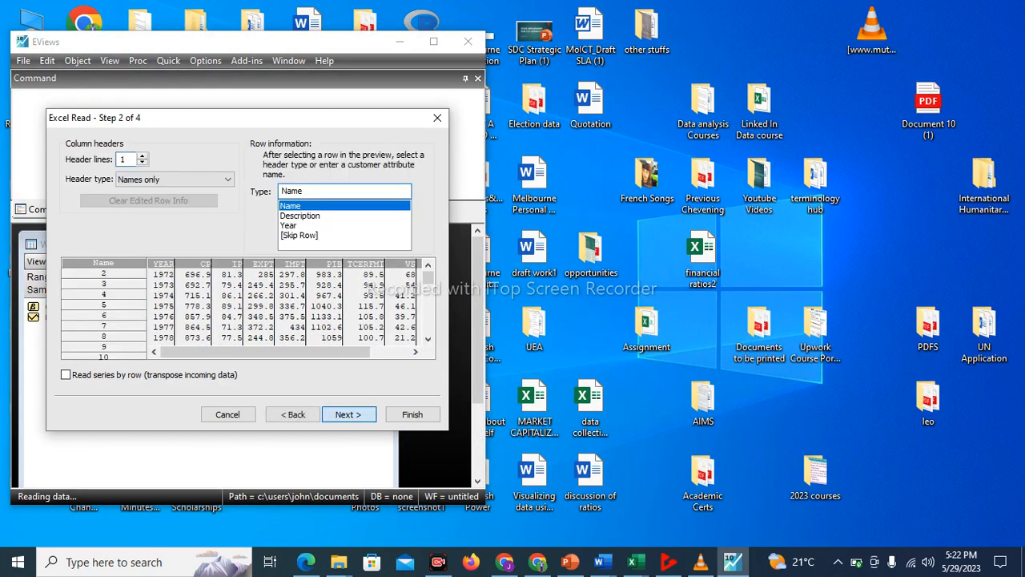
{"action": "key", "text": "Return"}
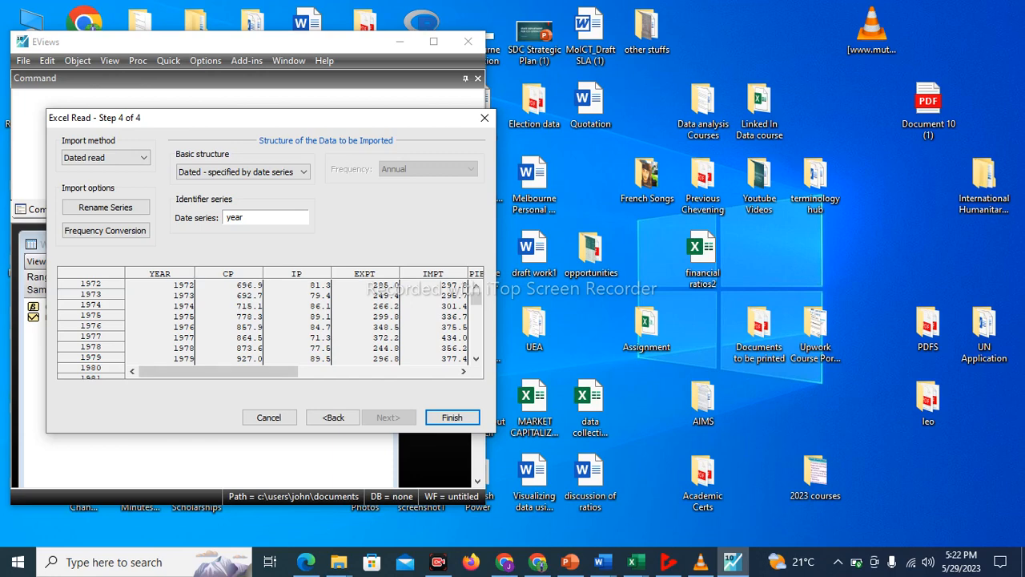
{"action": "key", "text": "Return"}
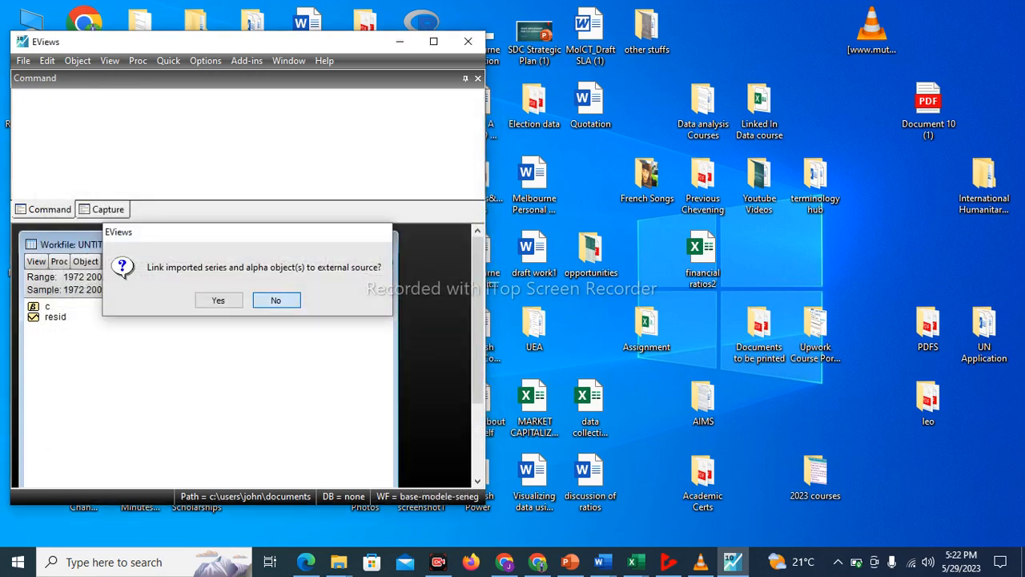
{"action": "key", "text": "Return"}
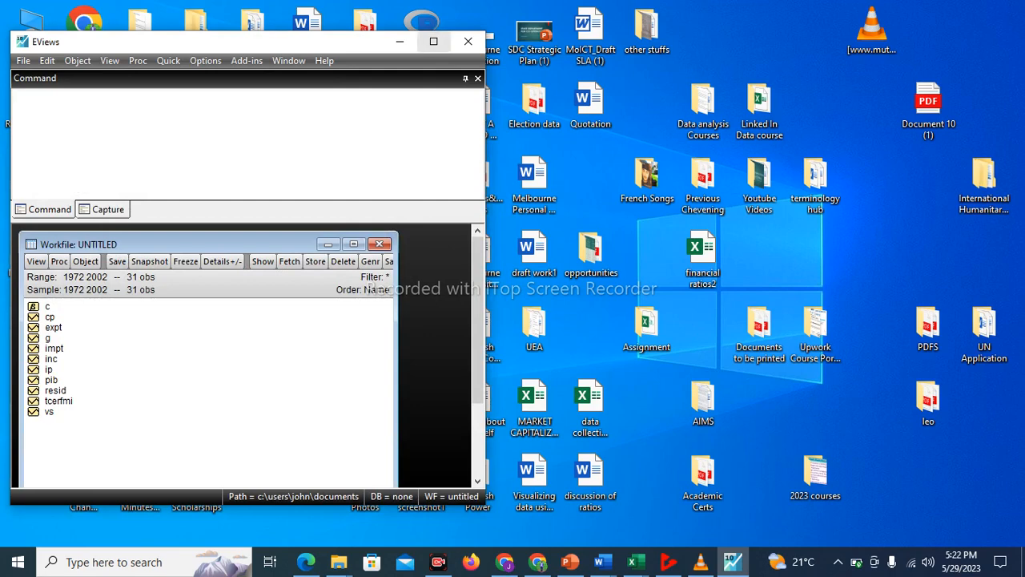
{"action": "left_click", "coordinate": [434, 40]}
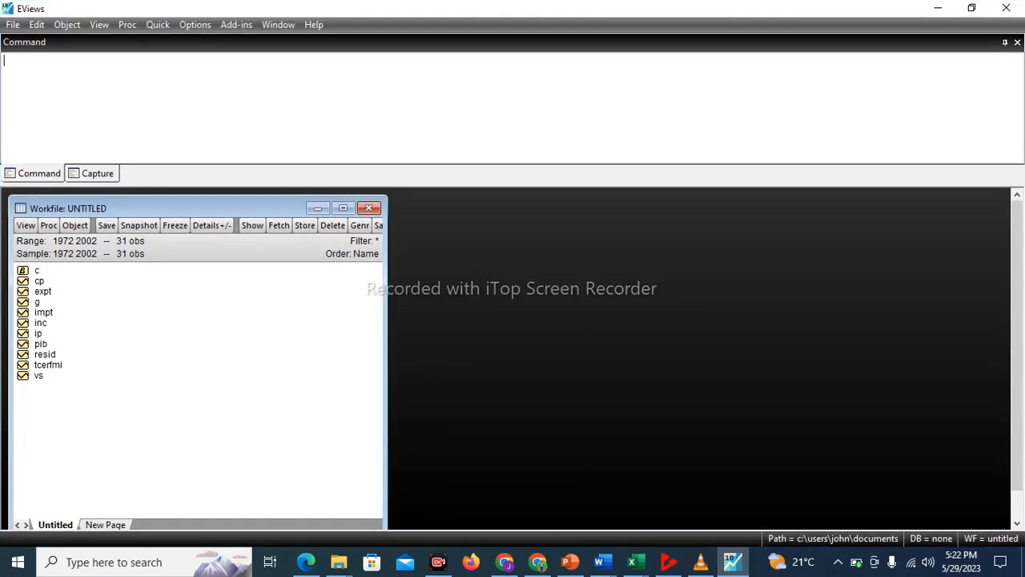
{"action": "left_click", "coordinate": [342, 207]}
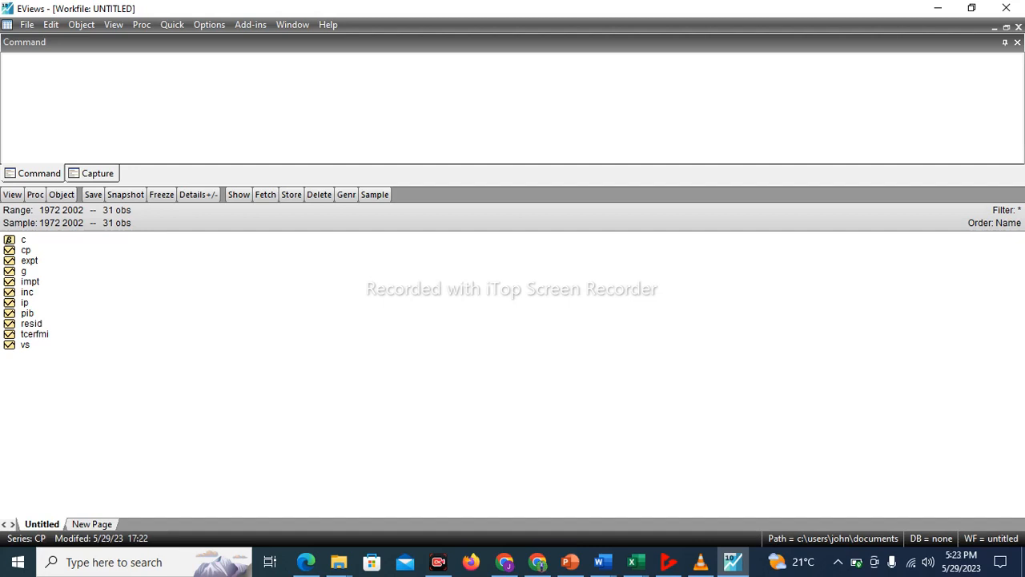
Open the CP series and plot its raw data as a basic Line & Symbol graph
{"action": "double_click", "coordinate": [26, 249]}
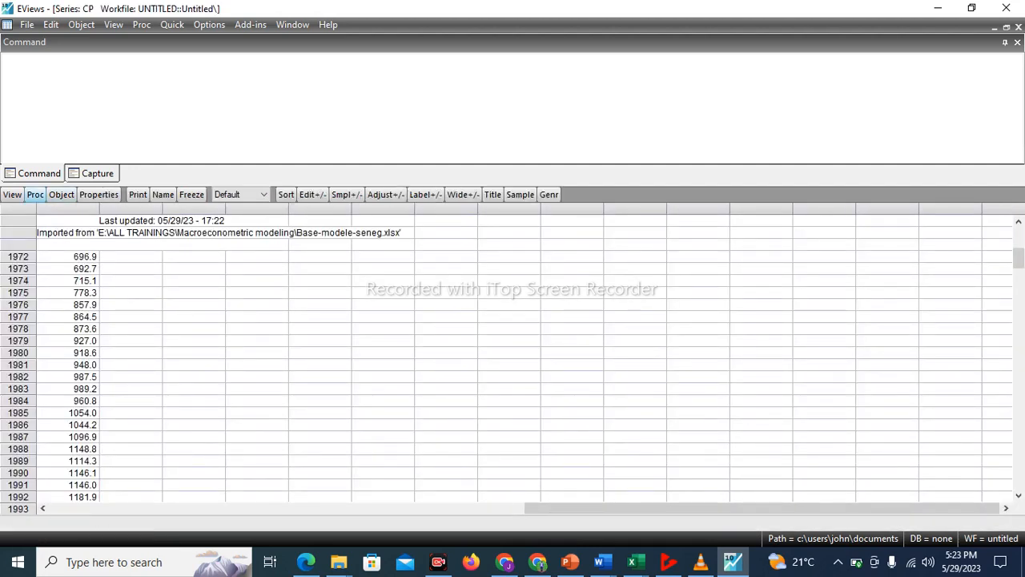
{"action": "left_click", "coordinate": [12, 195]}
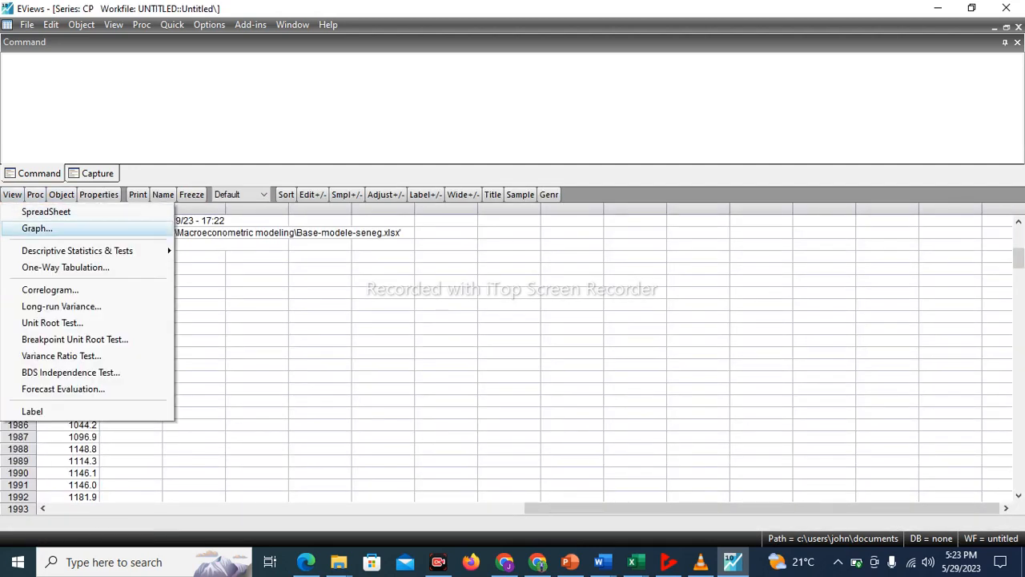
{"action": "left_click", "coordinate": [37, 228]}
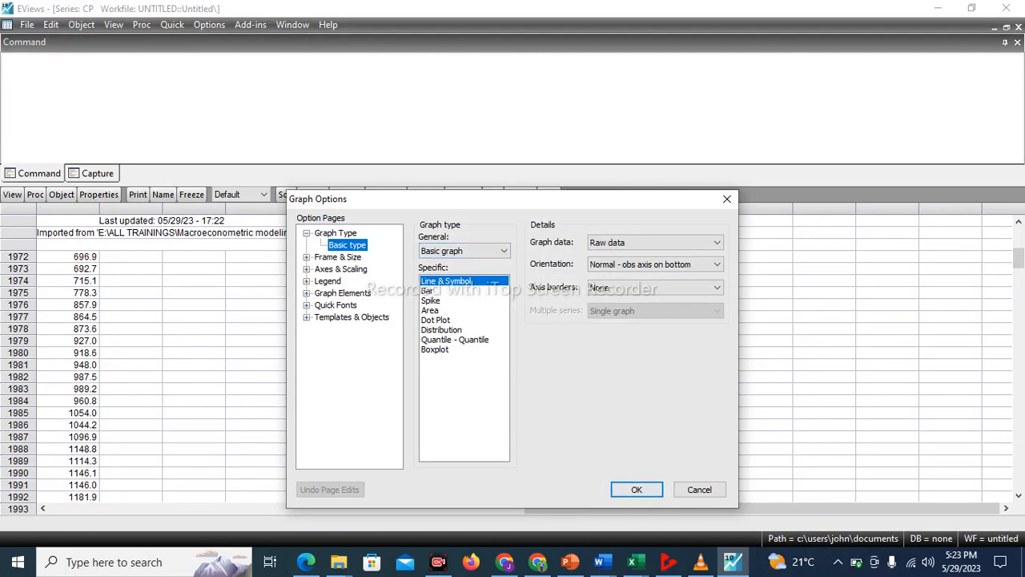
{"action": "left_click", "coordinate": [636, 489]}
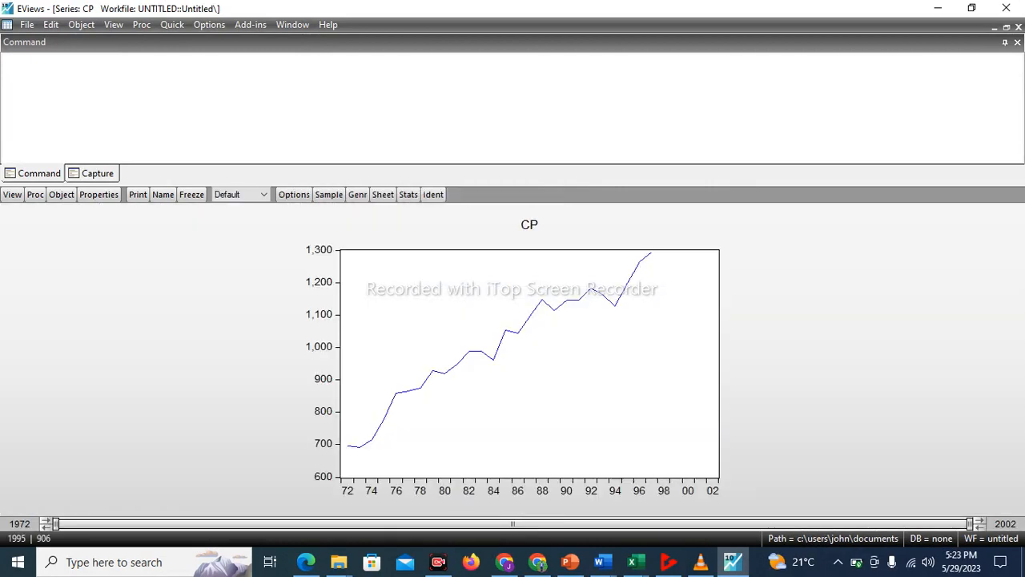
Tile the open windows and plot the raw data of the IP series as a basic Line & Symbol graph in a maximized window
{"action": "mouse_move", "coordinate": [564, 301]}
{"action": "left_click", "coordinate": [292, 24]}
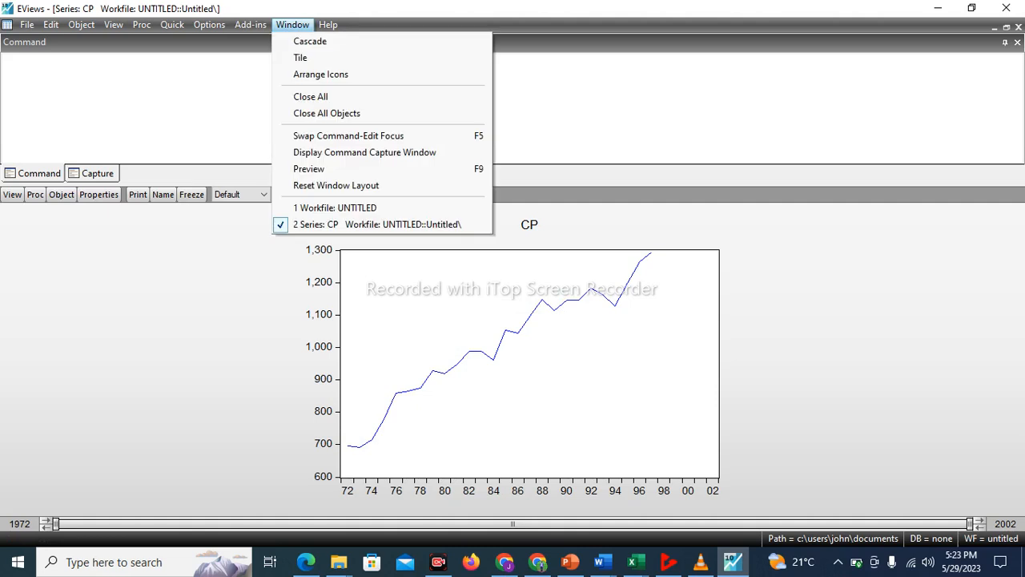
{"action": "left_click", "coordinate": [303, 58]}
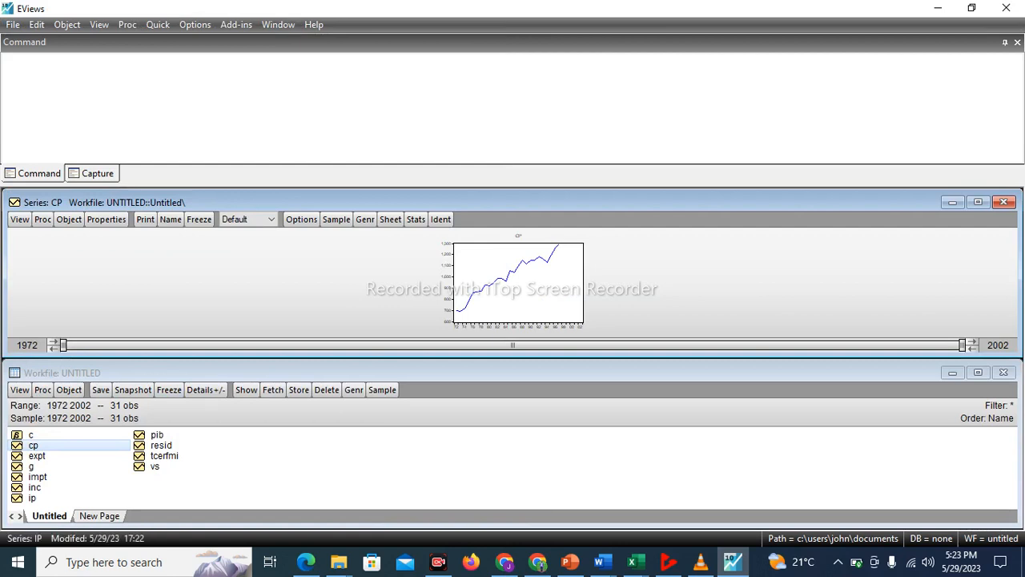
{"action": "left_click", "coordinate": [32, 497]}
{"action": "double_click", "coordinate": [32, 497]}
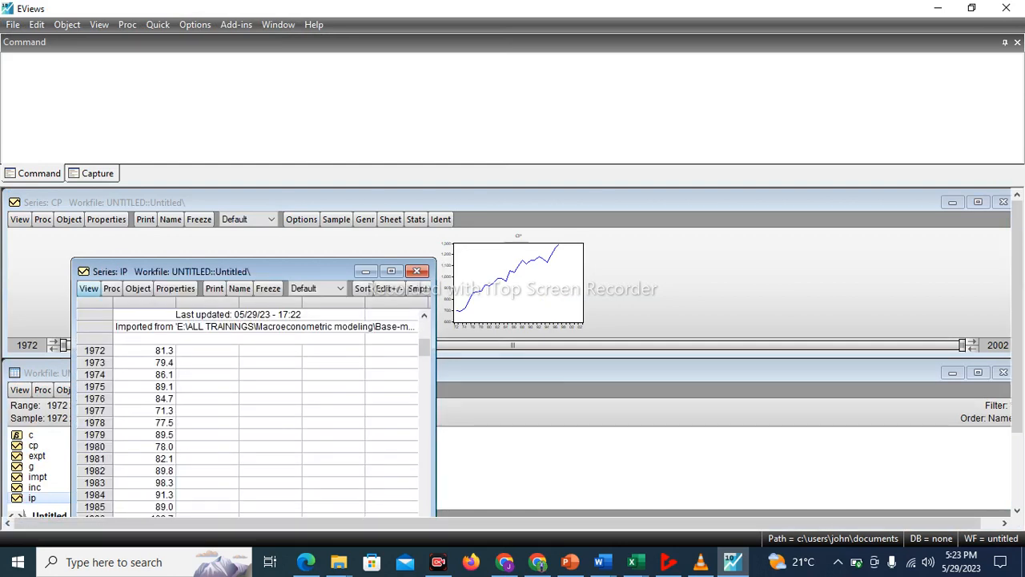
{"action": "left_click", "coordinate": [88, 288]}
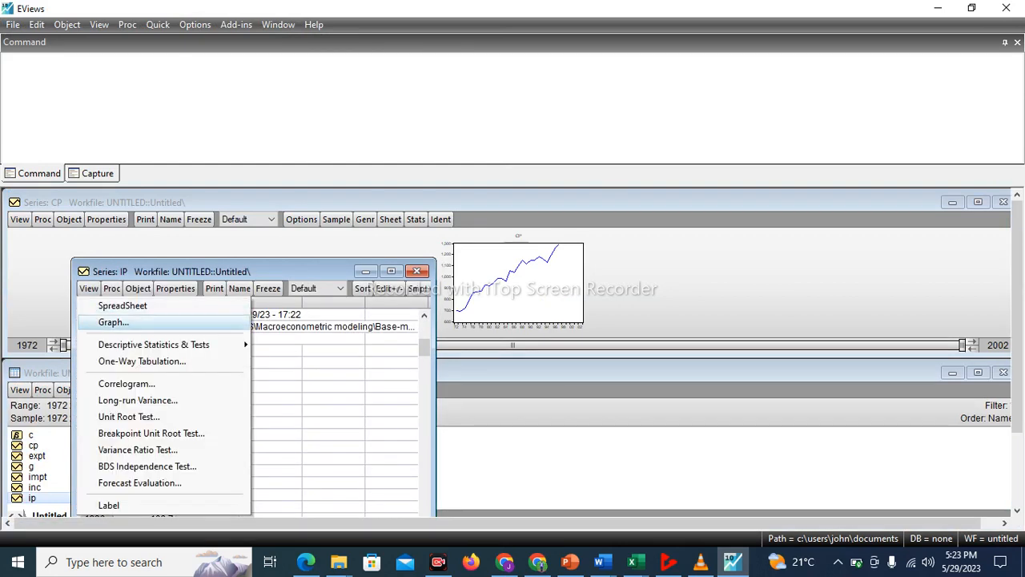
{"action": "left_click", "coordinate": [113, 322]}
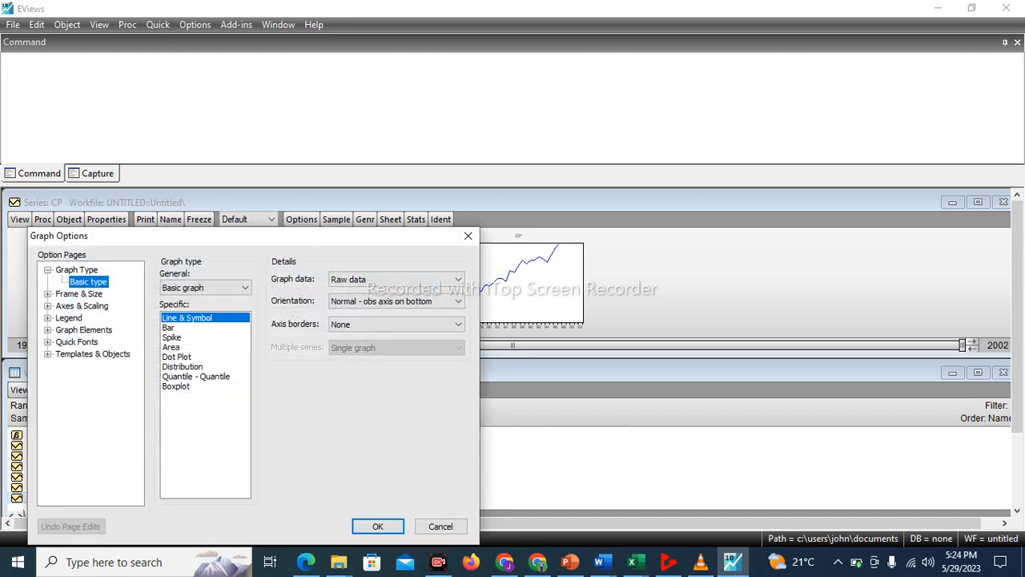
{"action": "left_click", "coordinate": [377, 525]}
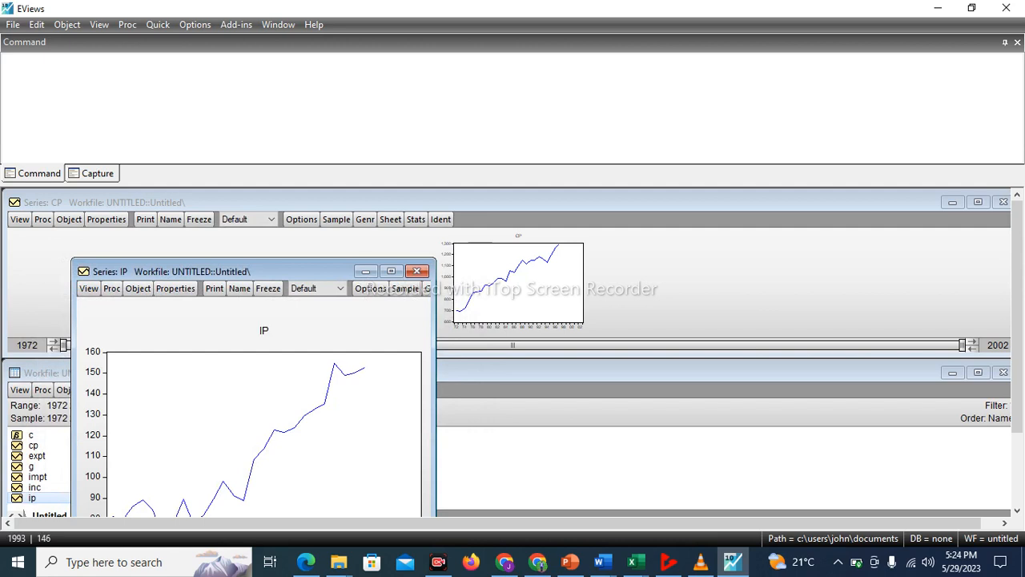
{"action": "left_click", "coordinate": [391, 271]}
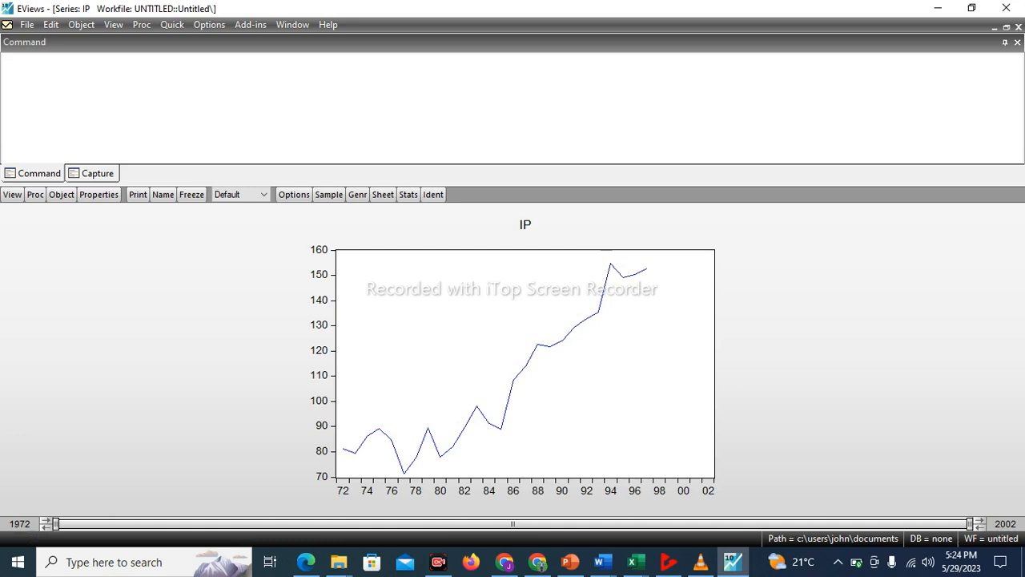
{"action": "mouse_move", "coordinate": [440, 453]}
Tile the windows again and plot the EXPT series' raw data as a basic Line & Symbol graph, maximizing its window
{"action": "left_click", "coordinate": [293, 25]}
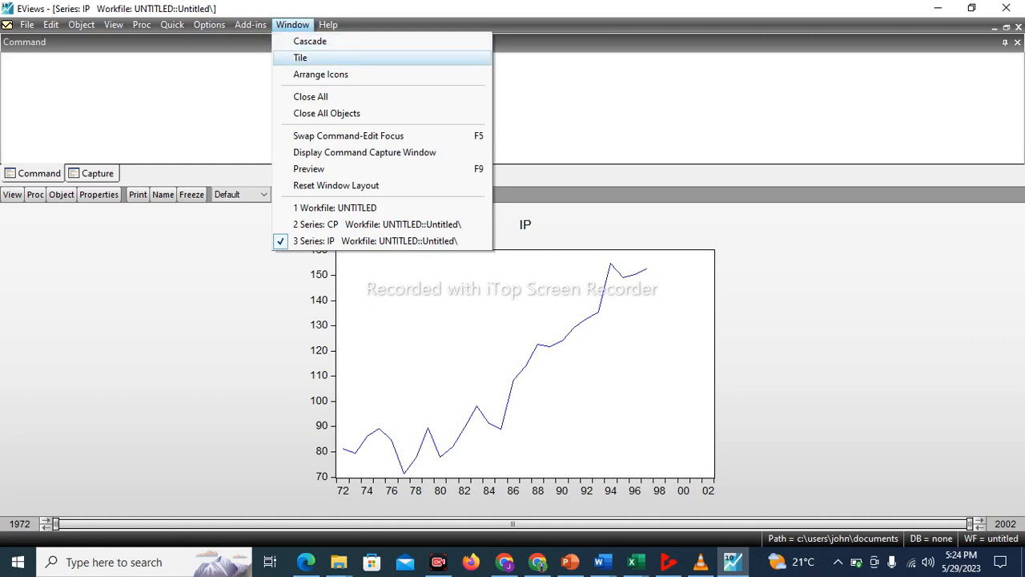
{"action": "left_click", "coordinate": [305, 58]}
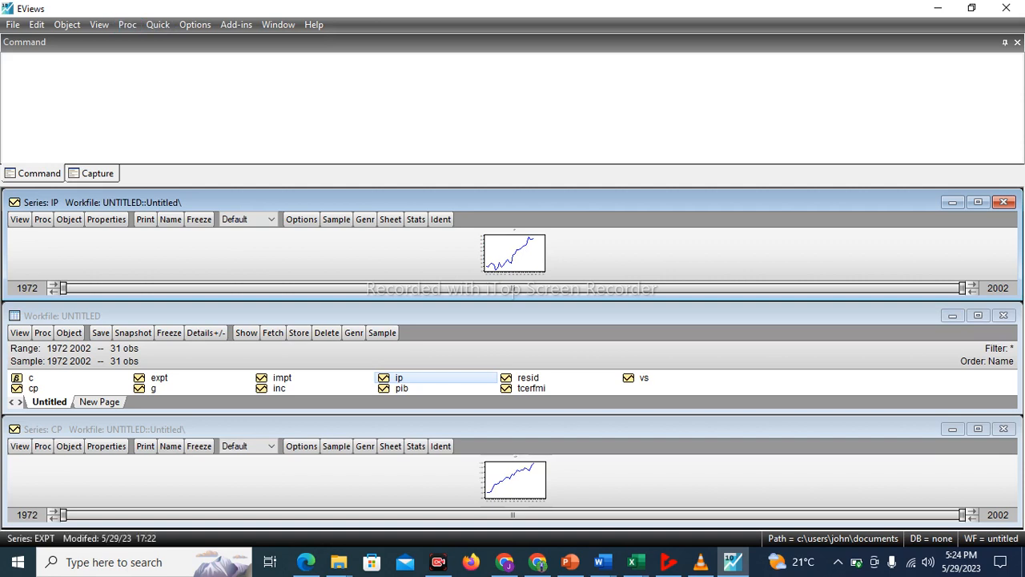
{"action": "double_click", "coordinate": [158, 377]}
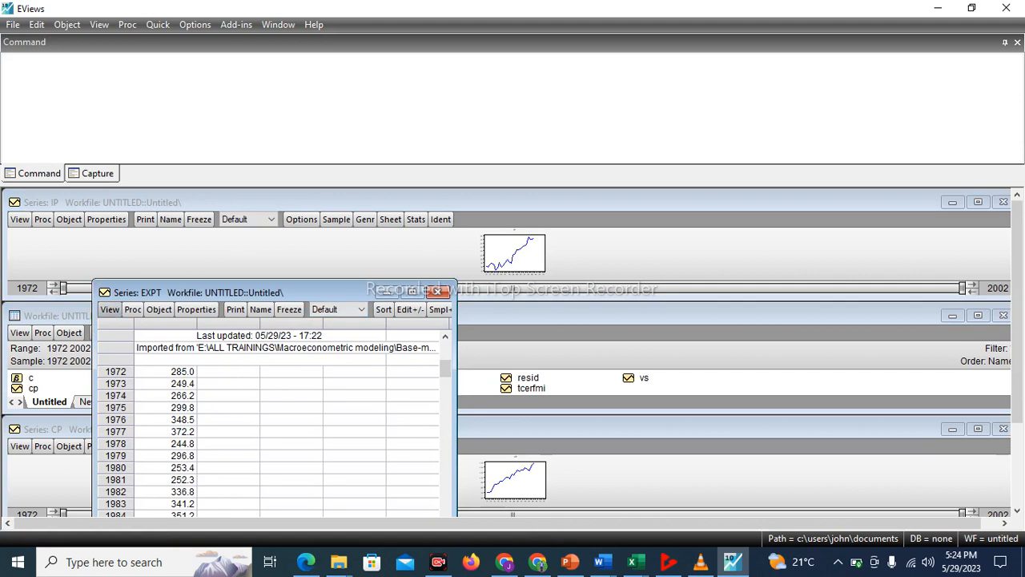
{"action": "left_click", "coordinate": [110, 309]}
{"action": "left_click", "coordinate": [135, 343]}
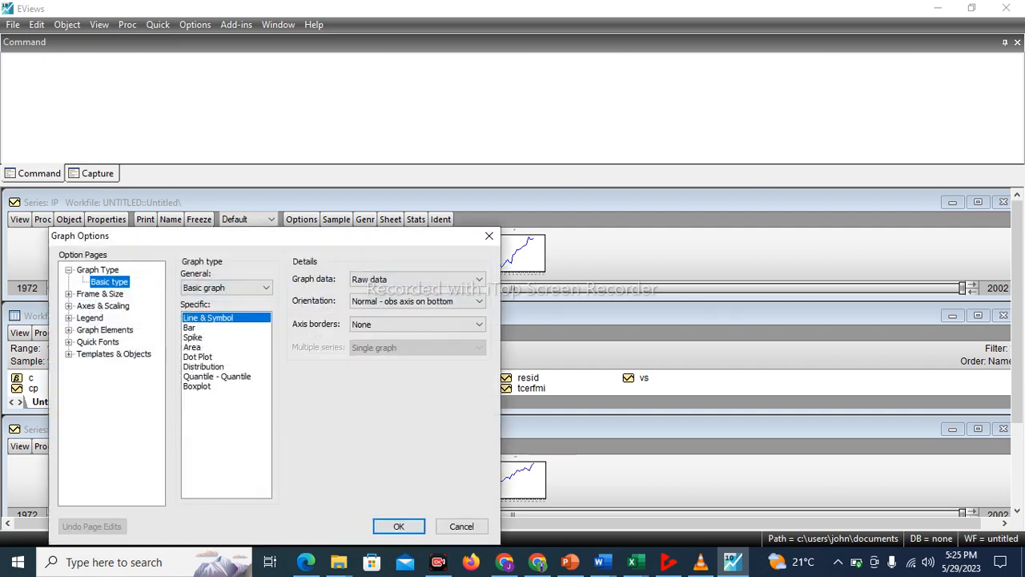
{"action": "left_click", "coordinate": [398, 526]}
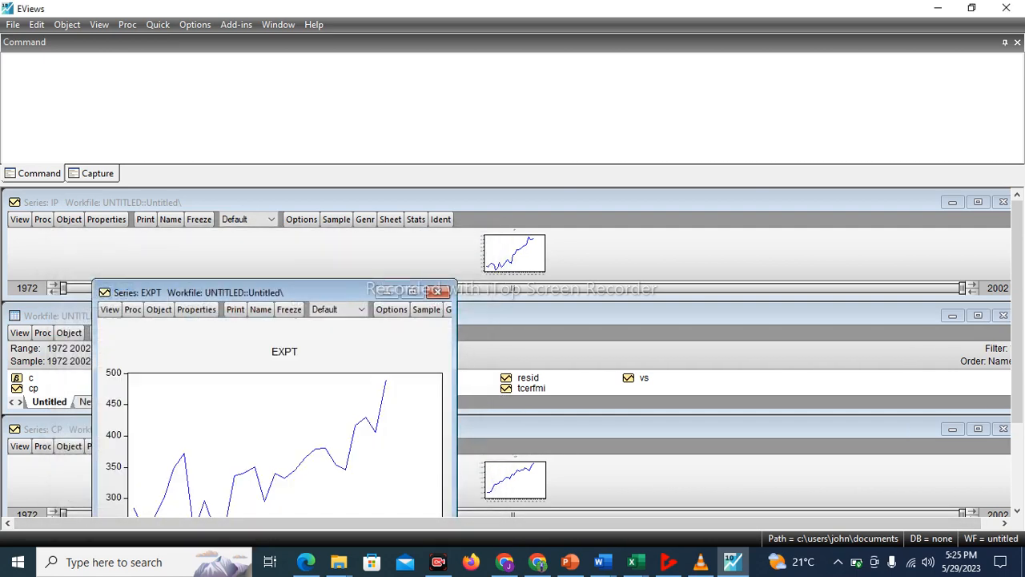
{"action": "left_click", "coordinate": [412, 290]}
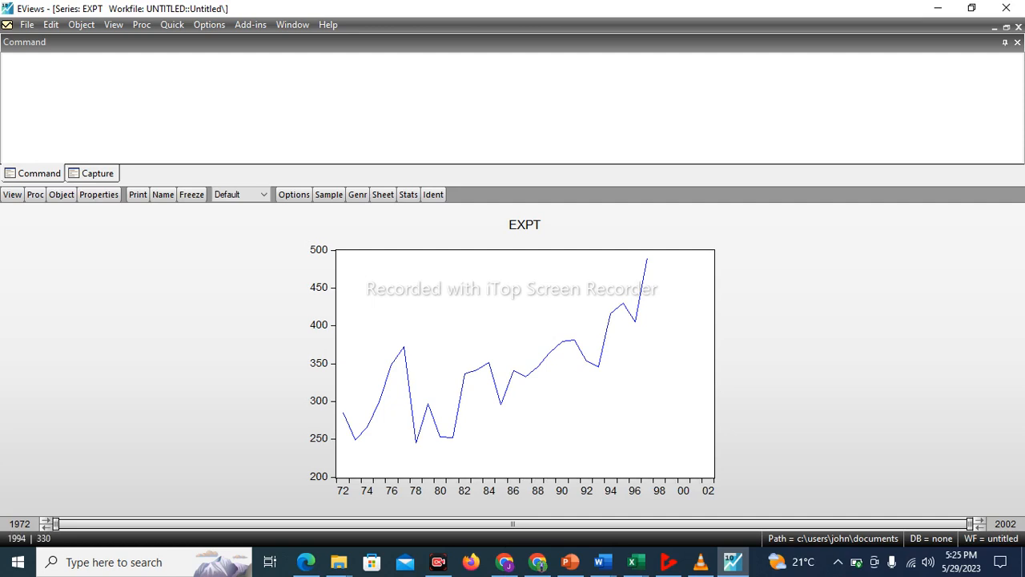
Tile the windows and graph the IMPT series' raw data as a basic Line & Symbol plot, maximizing its window
{"action": "left_click", "coordinate": [292, 24]}
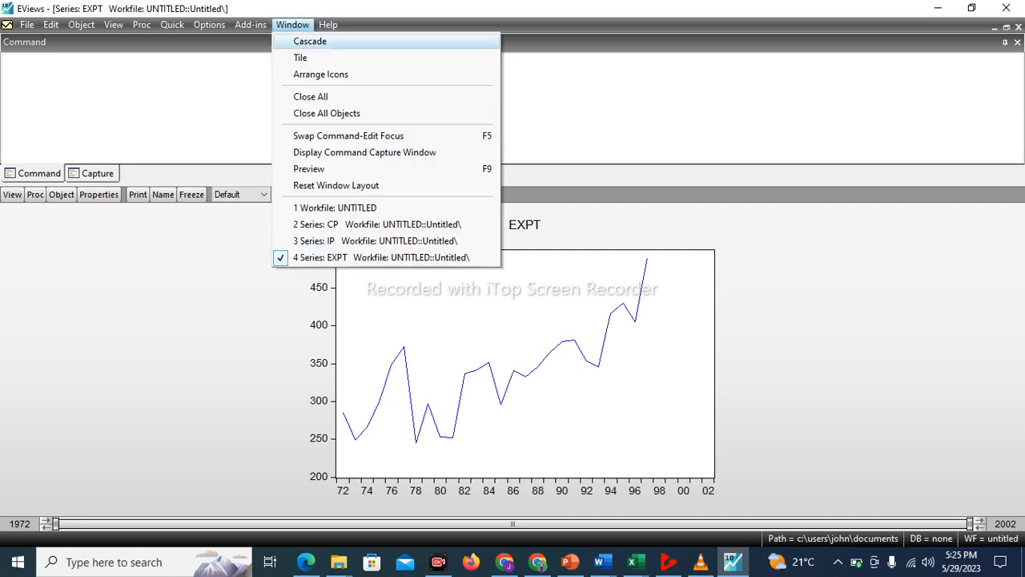
{"action": "left_click", "coordinate": [300, 58]}
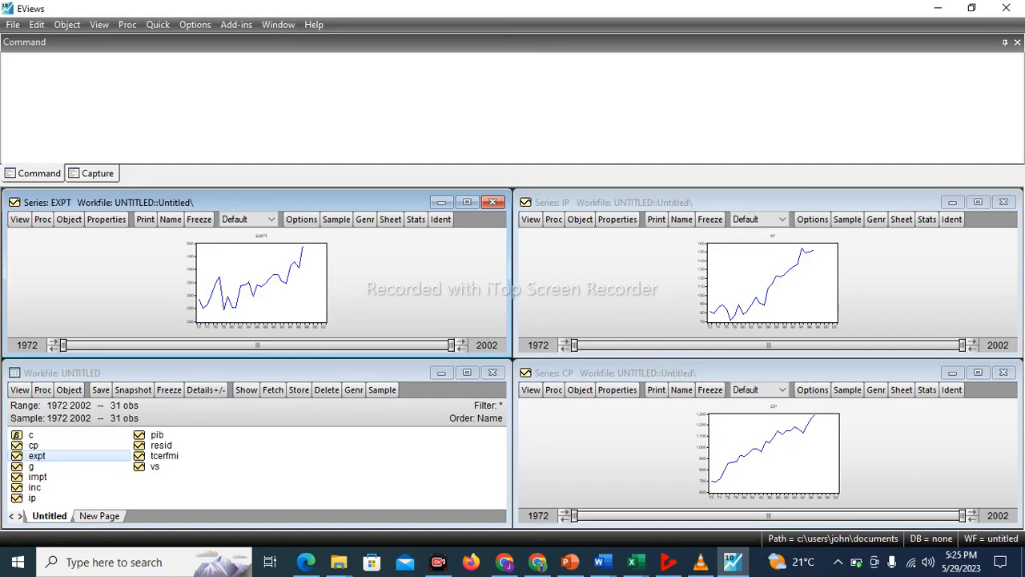
{"action": "double_click", "coordinate": [38, 477]}
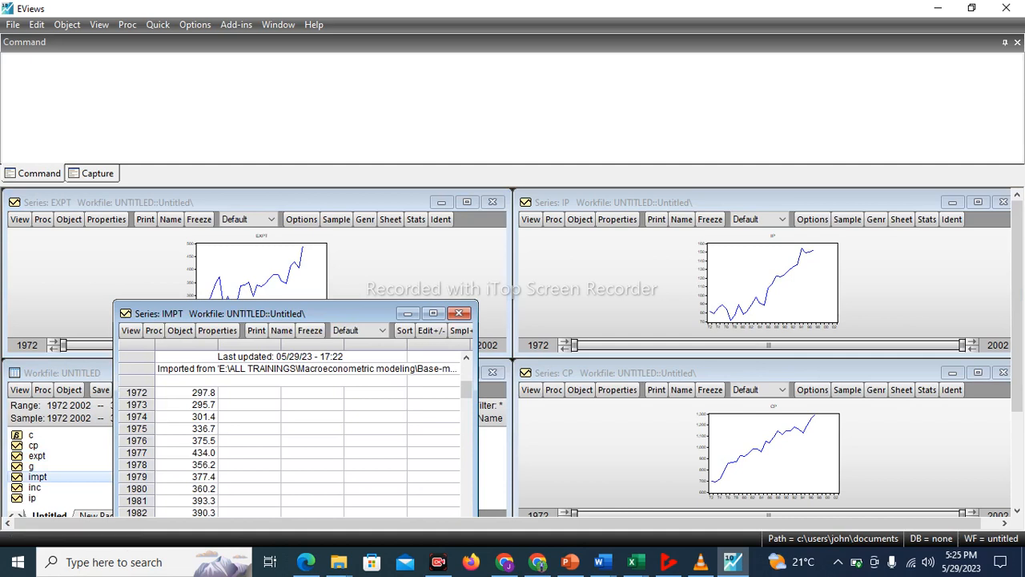
{"action": "left_click", "coordinate": [131, 330]}
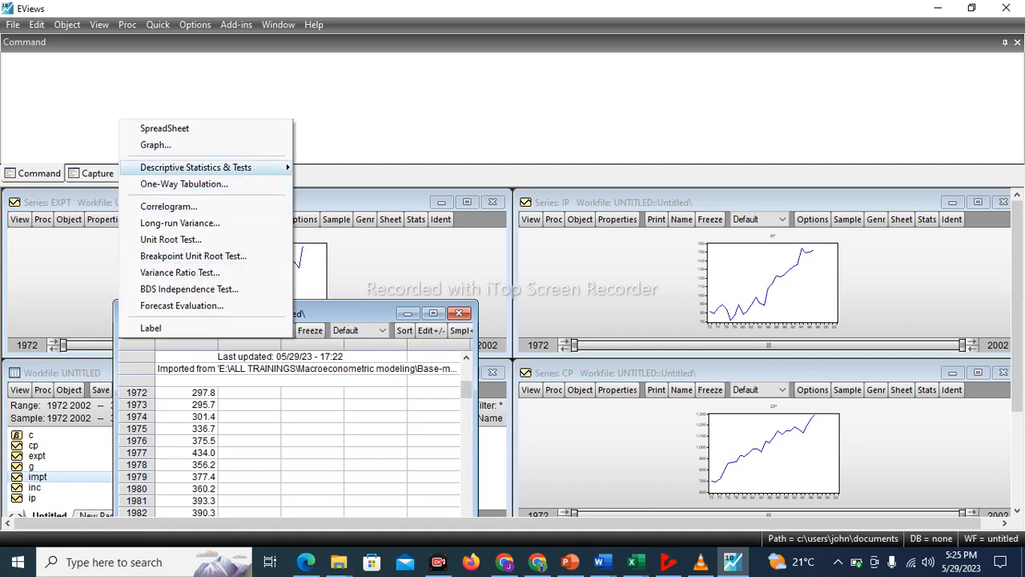
{"action": "left_click", "coordinate": [155, 144]}
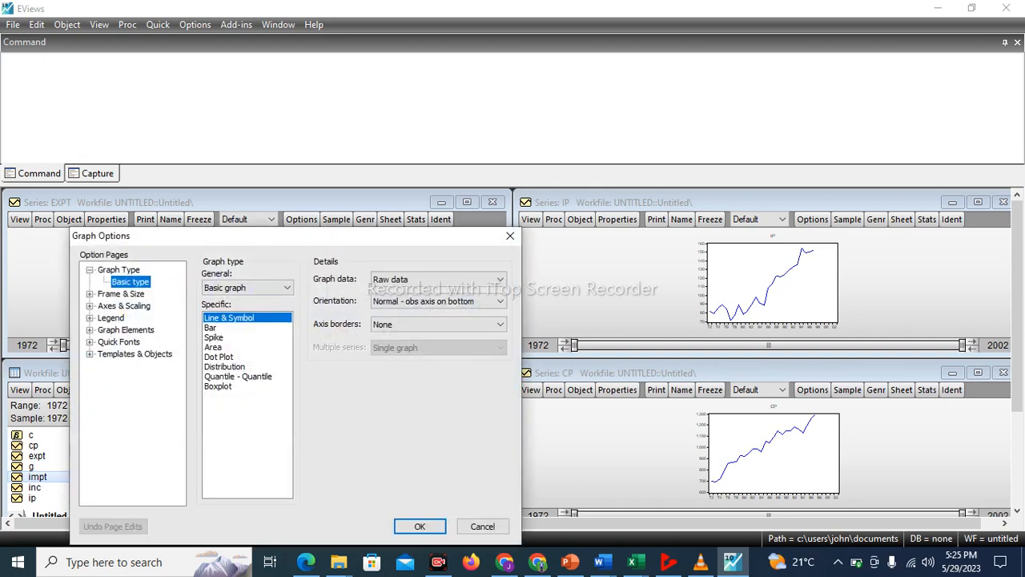
{"action": "left_click", "coordinate": [420, 527]}
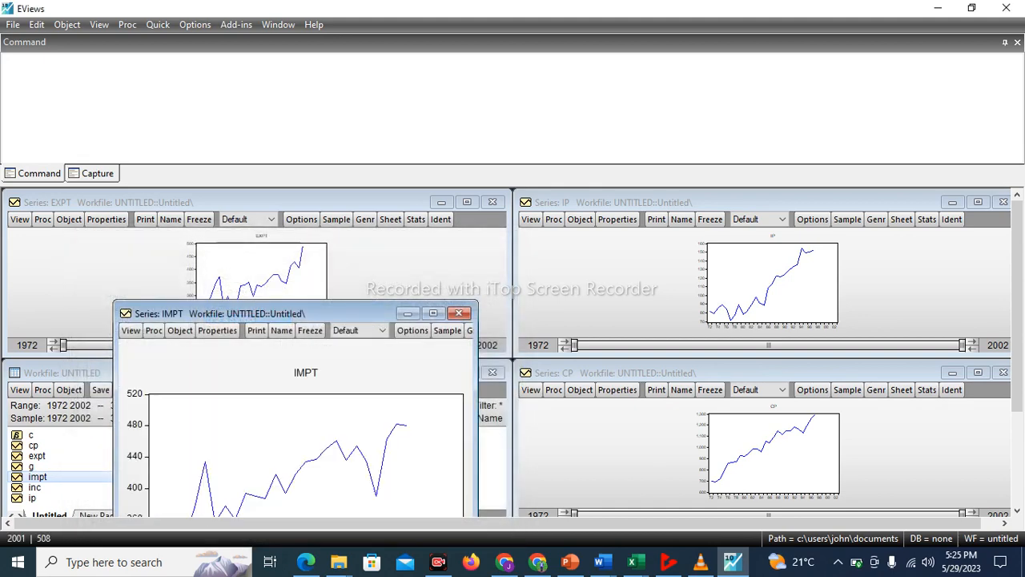
{"action": "left_click", "coordinate": [433, 313]}
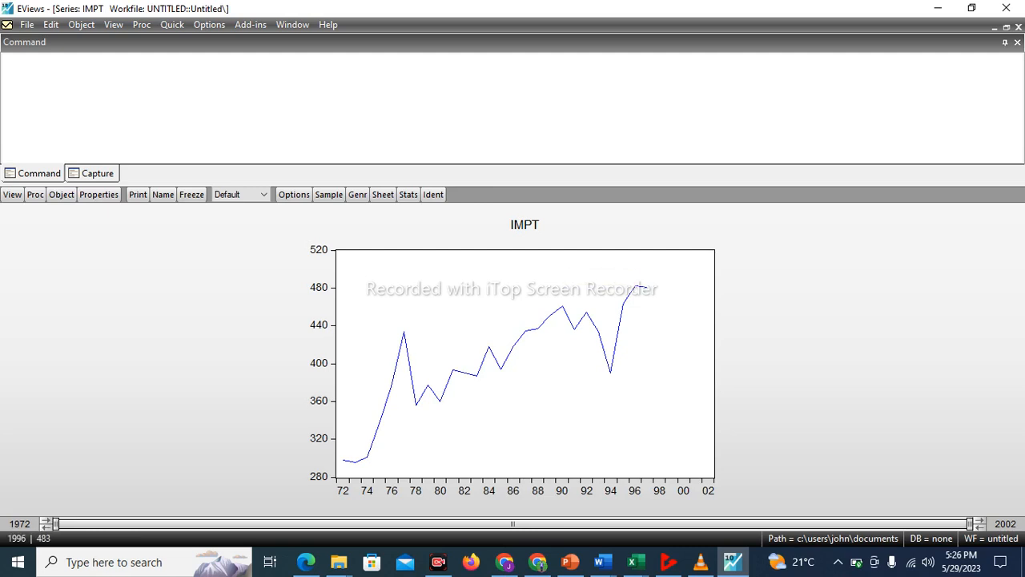
{"action": "mouse_move", "coordinate": [647, 284]}
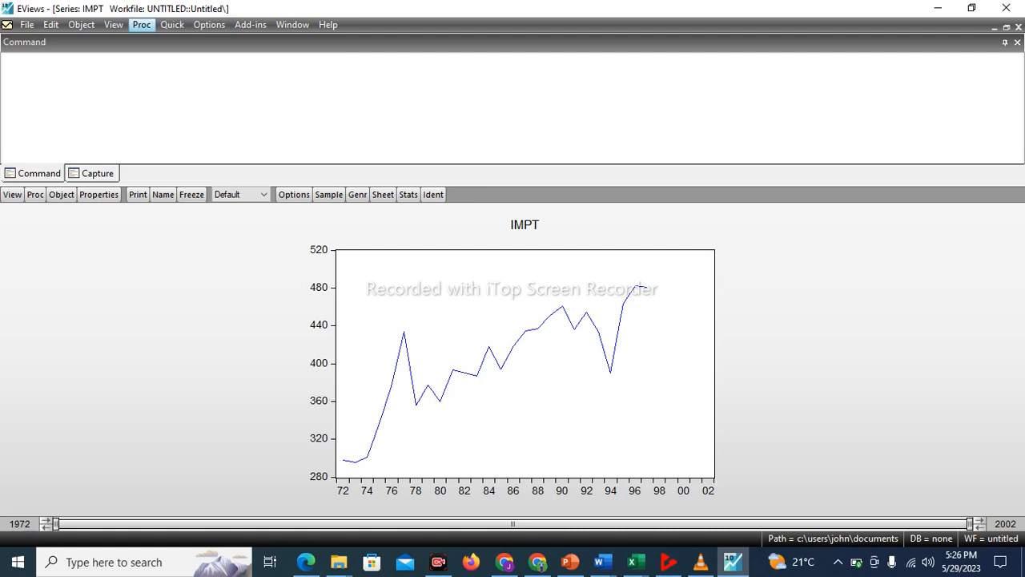
Tile the workfile and the CP, IP, EXPT and IMPT series windows
{"action": "left_click", "coordinate": [172, 24]}
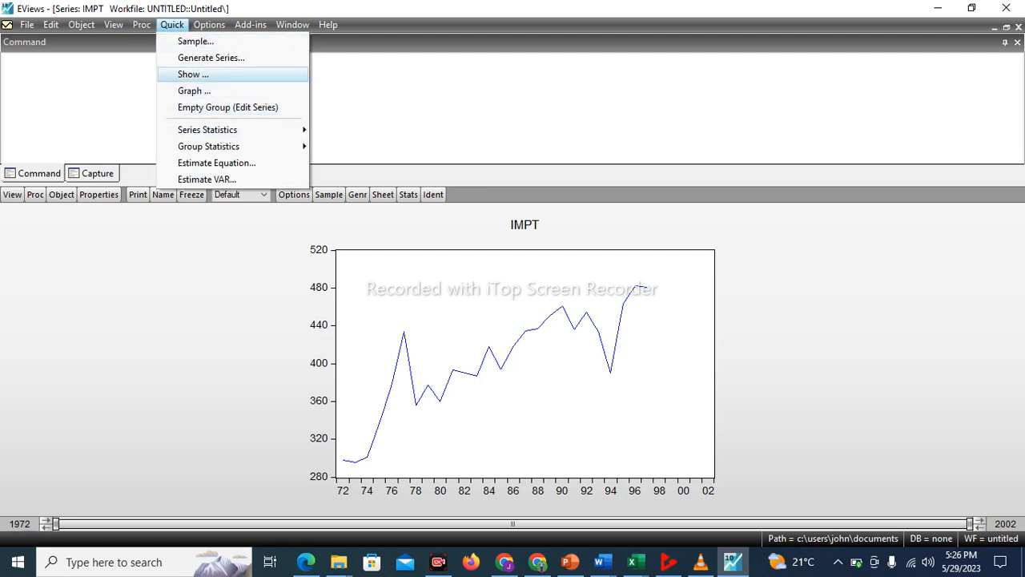
{"action": "left_click", "coordinate": [250, 25]}
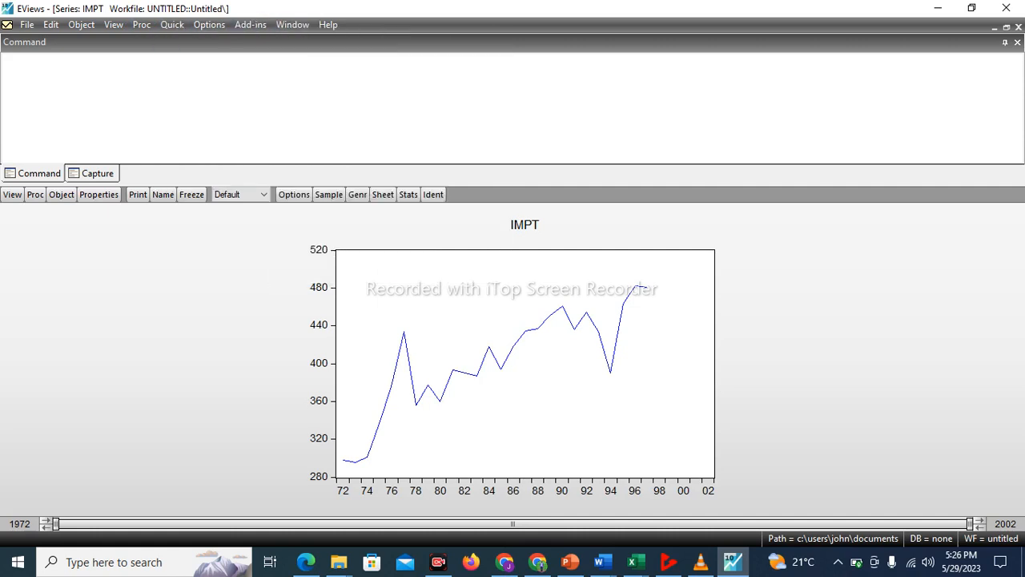
{"action": "left_click", "coordinate": [251, 25]}
{"action": "left_click", "coordinate": [292, 25]}
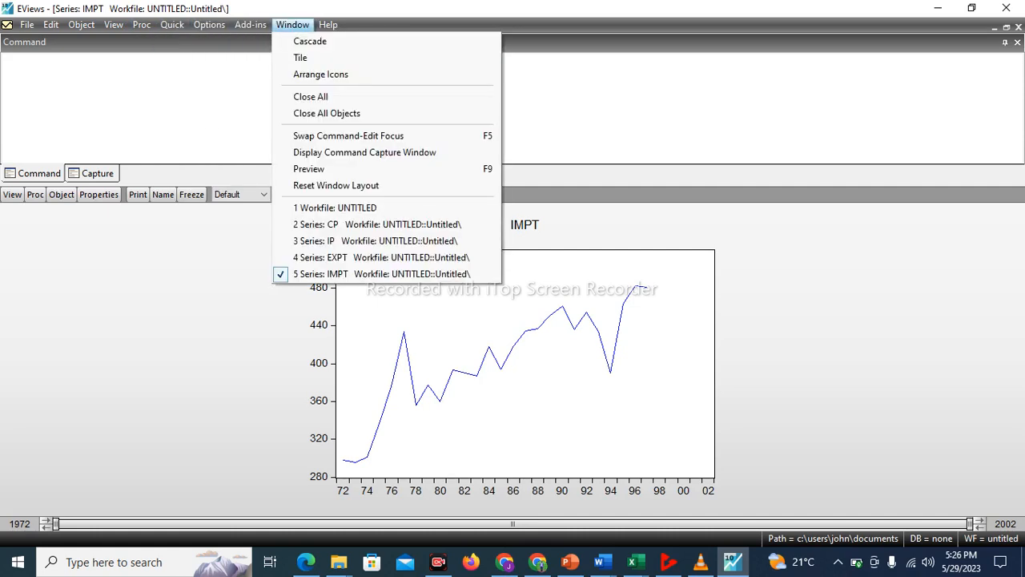
{"action": "left_click", "coordinate": [304, 57]}
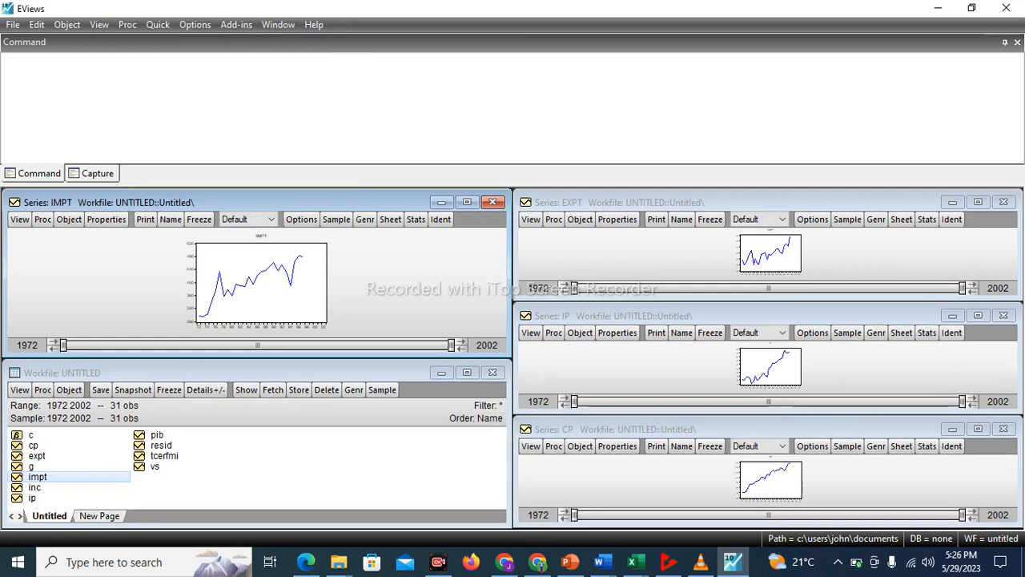
Open the G series and plot its raw data as a basic Line & Symbol graph in a maximized window
{"action": "double_click", "coordinate": [31, 466]}
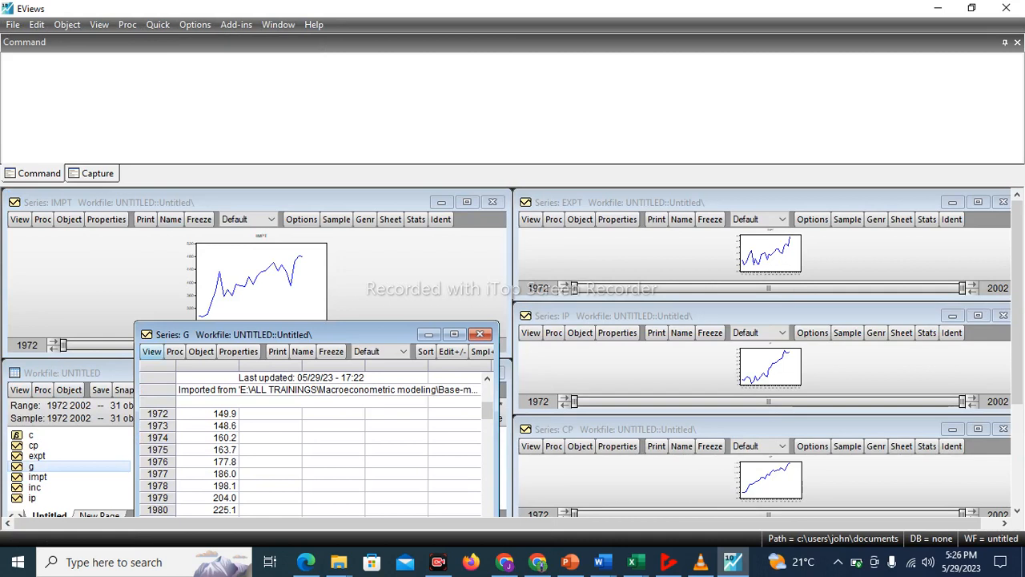
{"action": "left_click", "coordinate": [152, 351]}
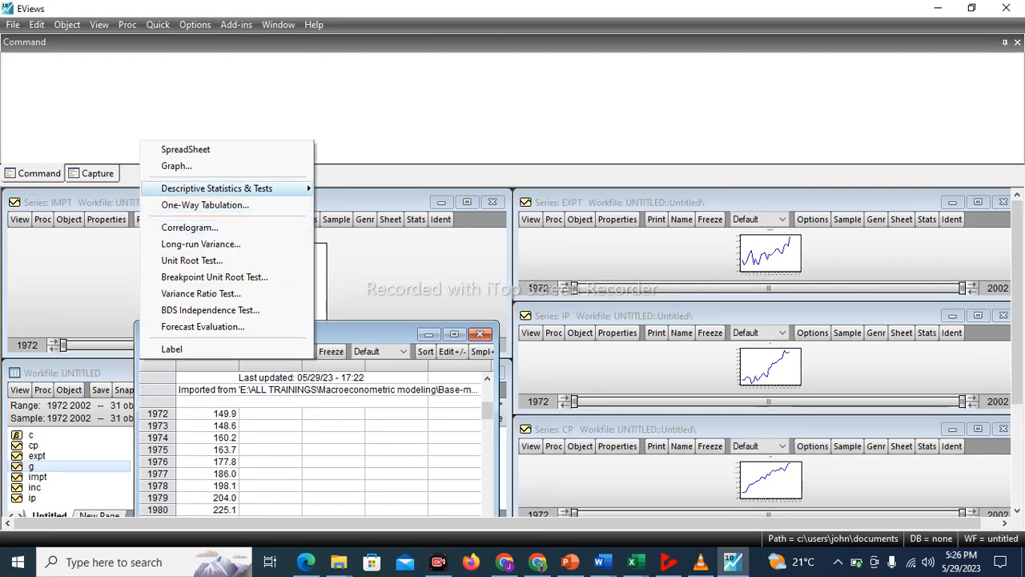
{"action": "left_click", "coordinate": [176, 166]}
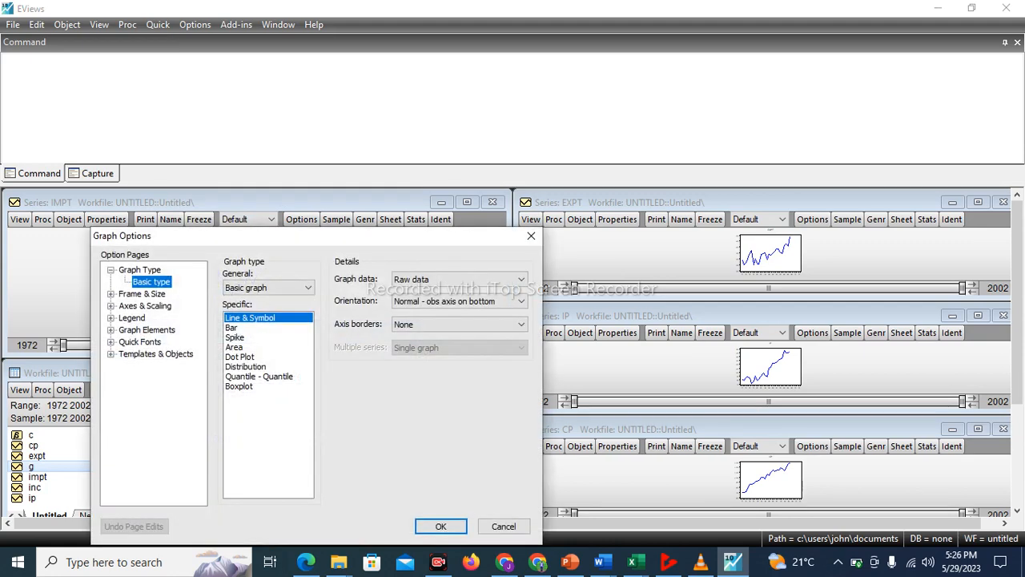
{"action": "left_click", "coordinate": [440, 526]}
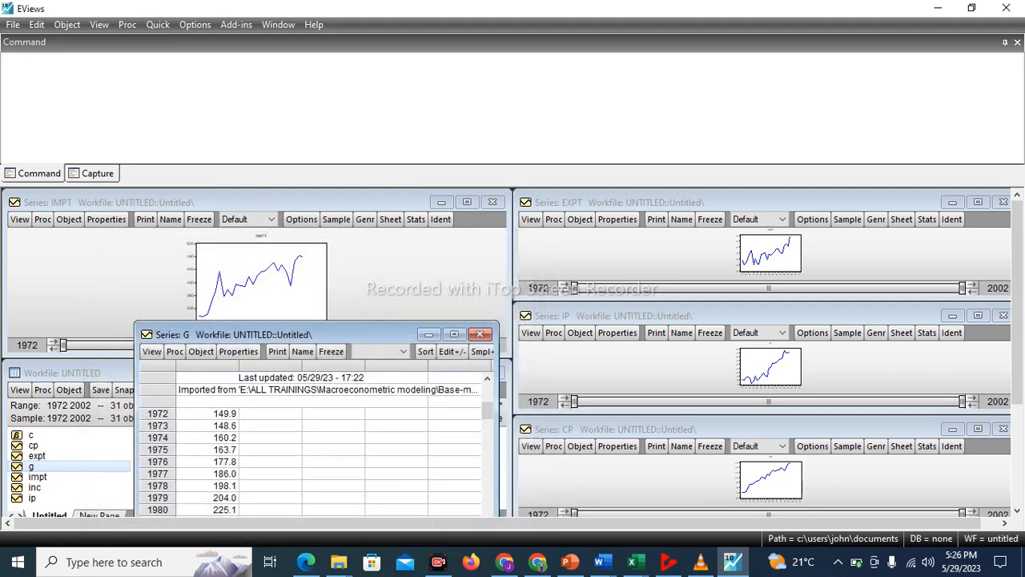
{"action": "left_click", "coordinate": [454, 334]}
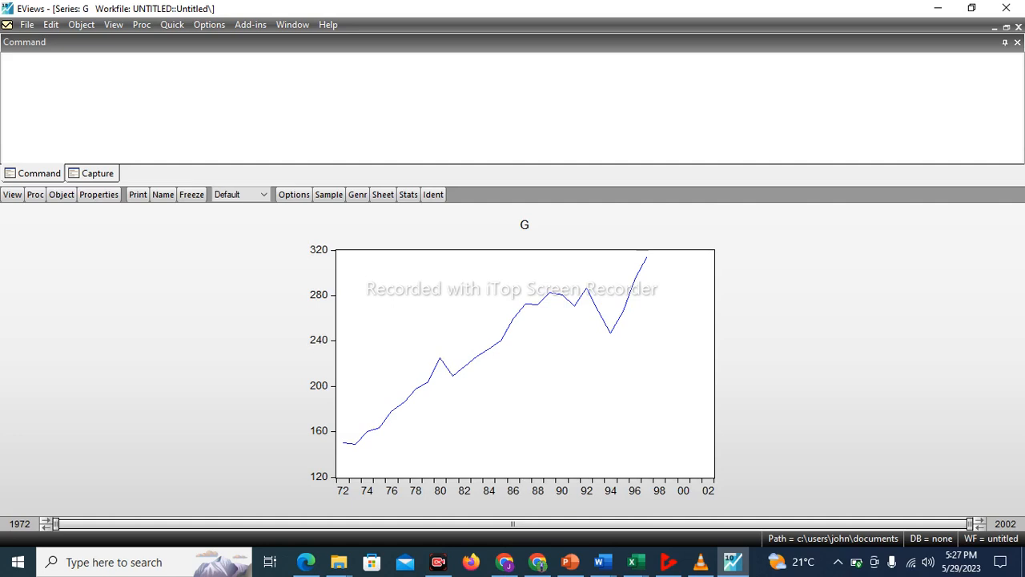
Tile all open windows with the G graph included and maximize the workfile window
{"action": "left_click", "coordinate": [293, 24]}
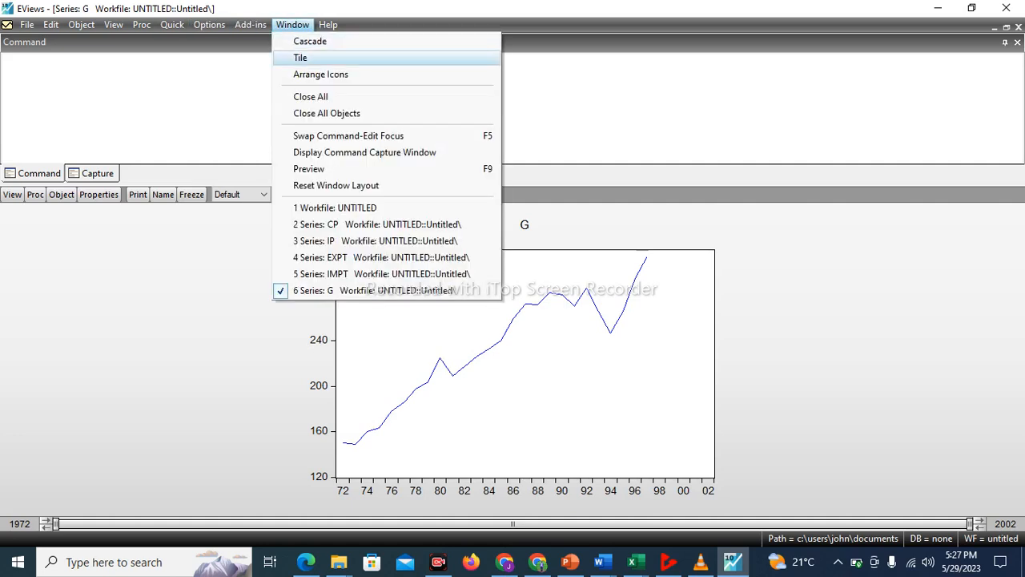
{"action": "left_click", "coordinate": [300, 58]}
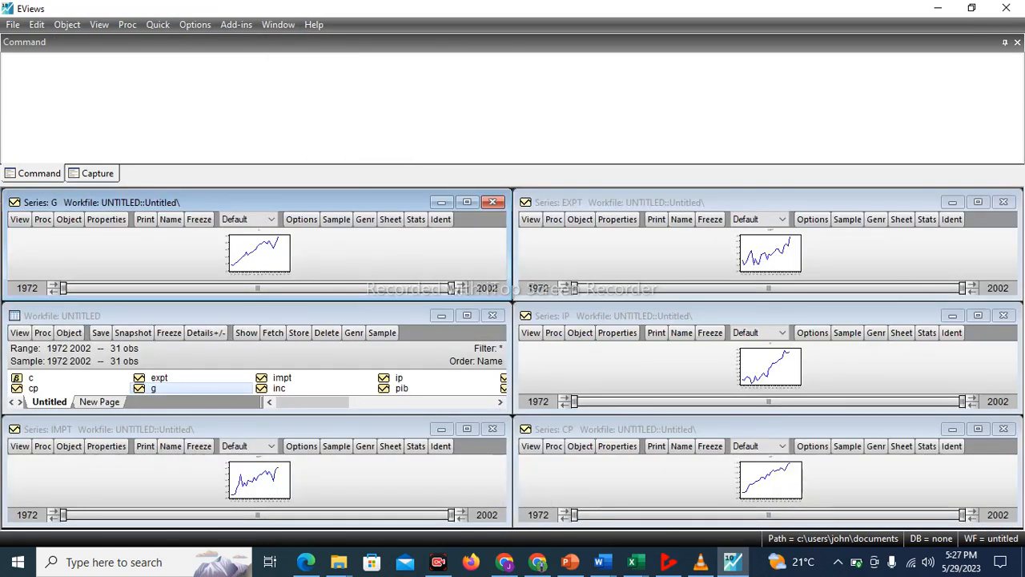
{"action": "left_click", "coordinate": [467, 316]}
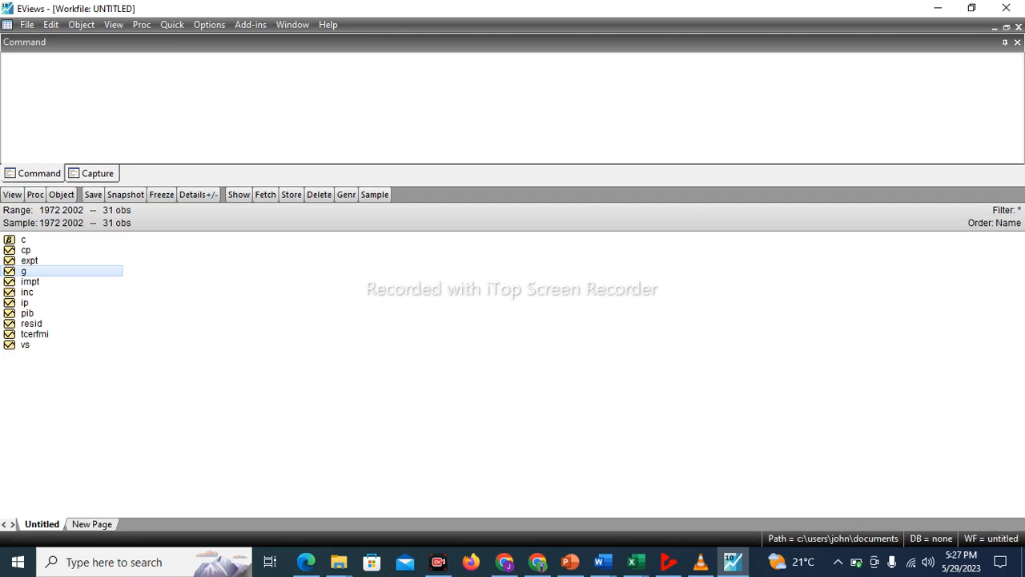
Open the INC series and plot its raw data as a basic Line & Symbol graph
{"action": "double_click", "coordinate": [27, 292]}
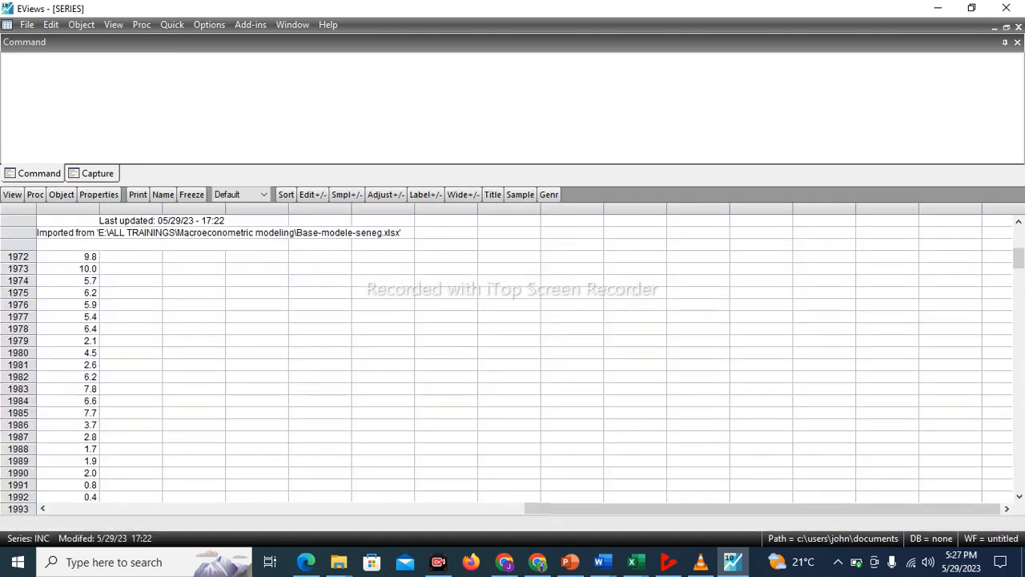
{"action": "left_click", "coordinate": [12, 194]}
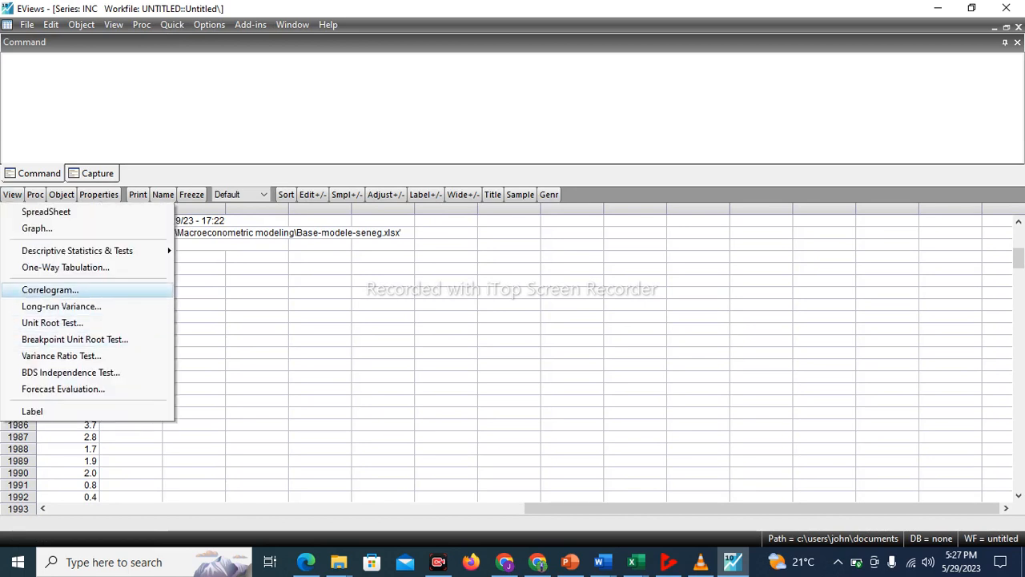
{"action": "left_click", "coordinate": [36, 228]}
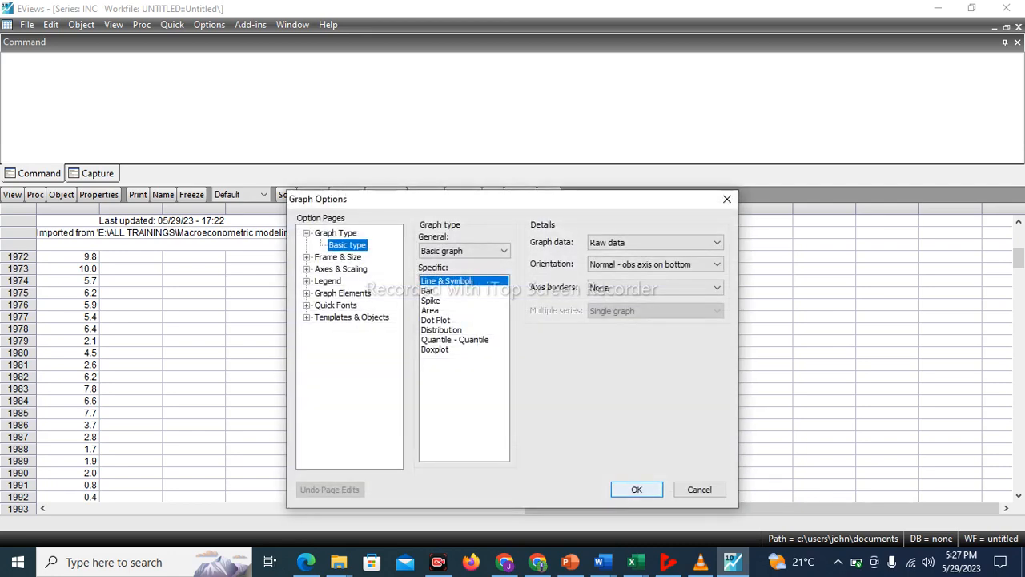
{"action": "key", "text": "Return"}
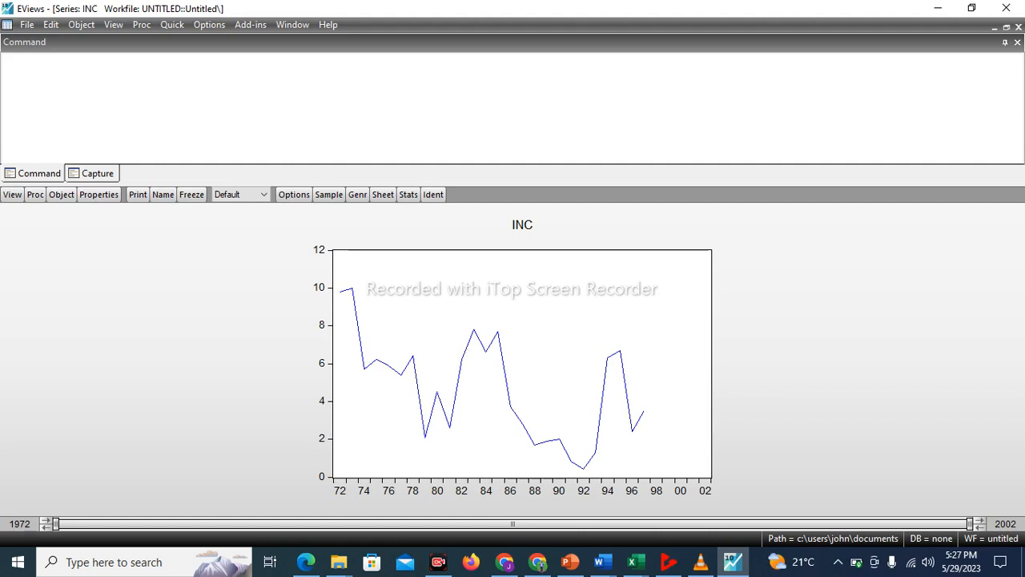
Tile all open windows with the INC graph included and maximize the workfile window
{"action": "left_click", "coordinate": [292, 24]}
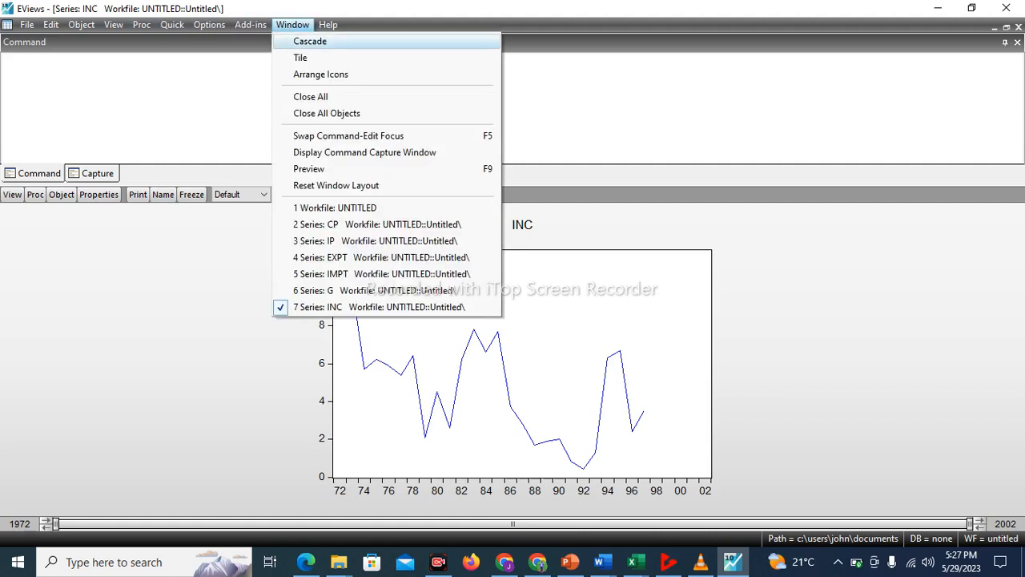
{"action": "left_click", "coordinate": [301, 58]}
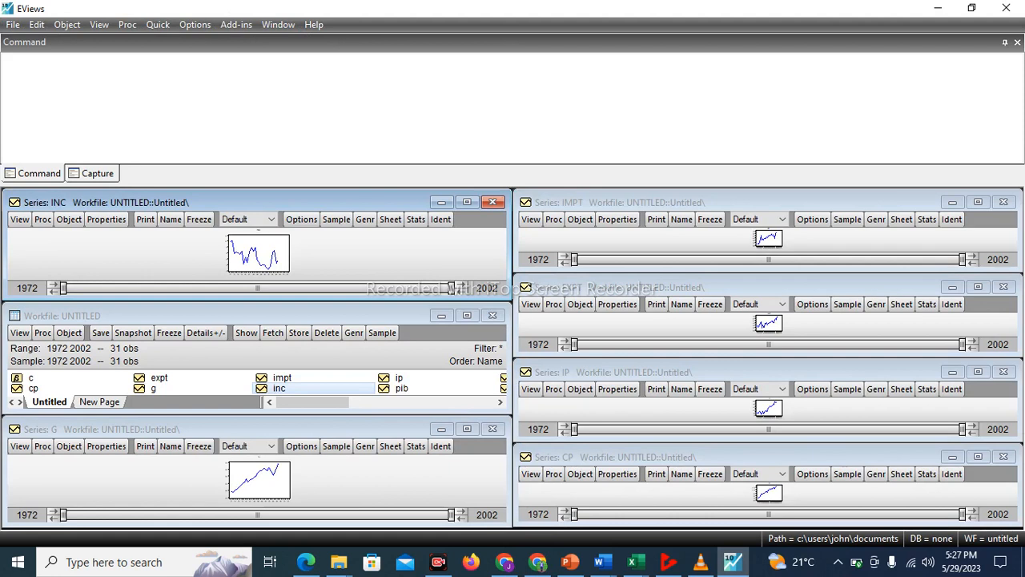
{"action": "left_click", "coordinate": [467, 315]}
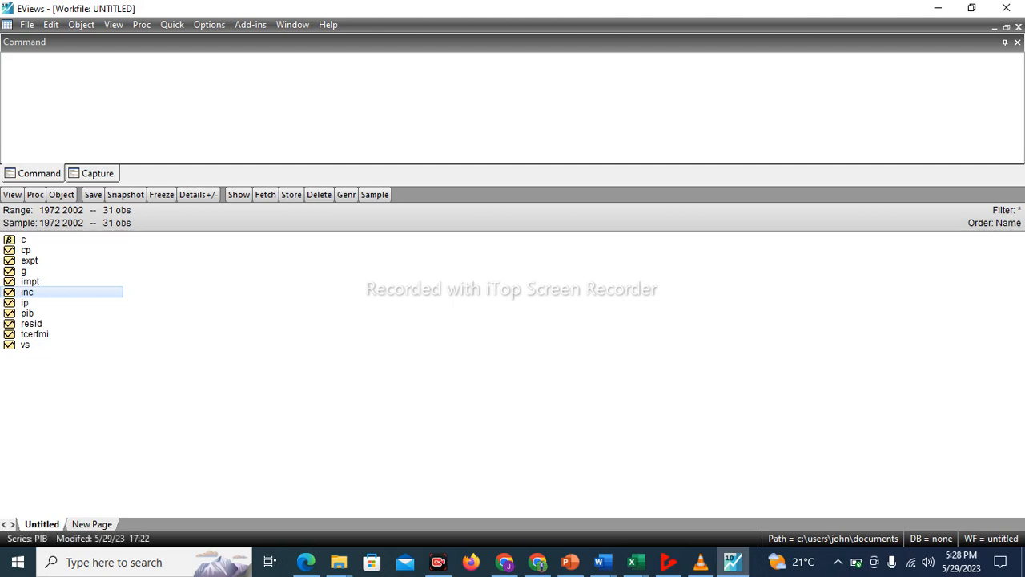
Open the PIB series and plot its raw data as a basic Line & Symbol graph
{"action": "left_click", "coordinate": [27, 313]}
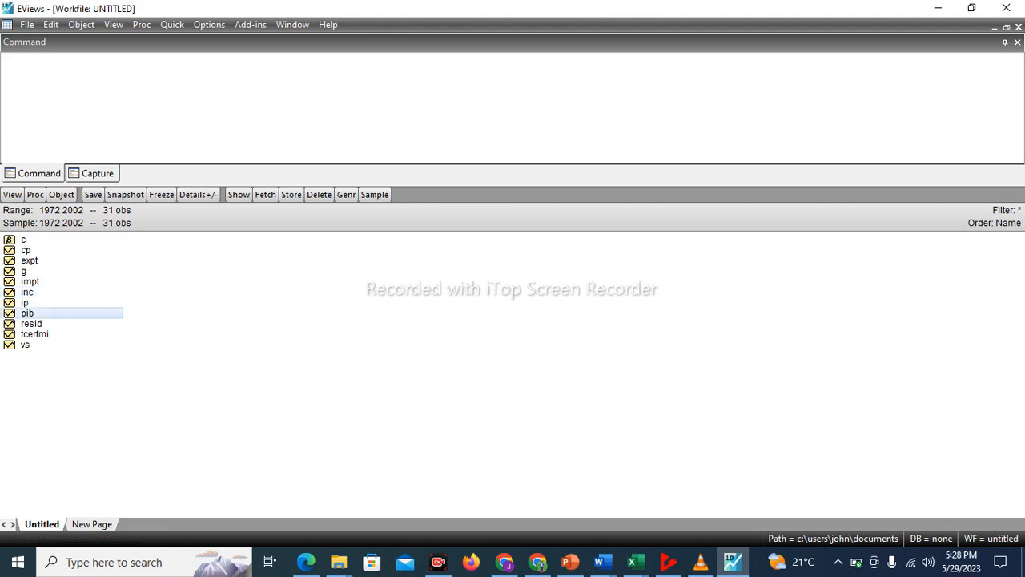
{"action": "double_click", "coordinate": [27, 313]}
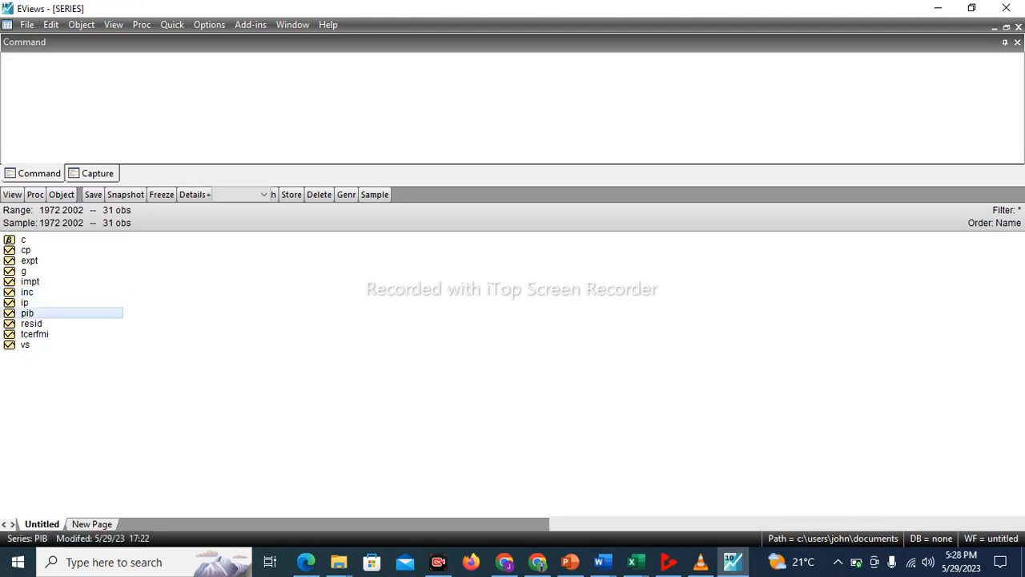
{"action": "left_click", "coordinate": [12, 195]}
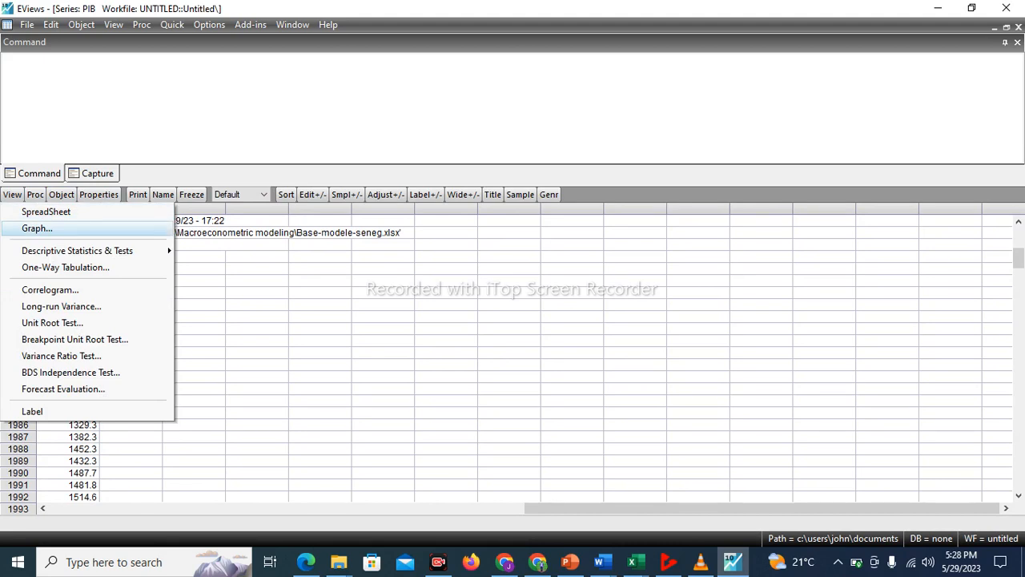
{"action": "left_click", "coordinate": [37, 228]}
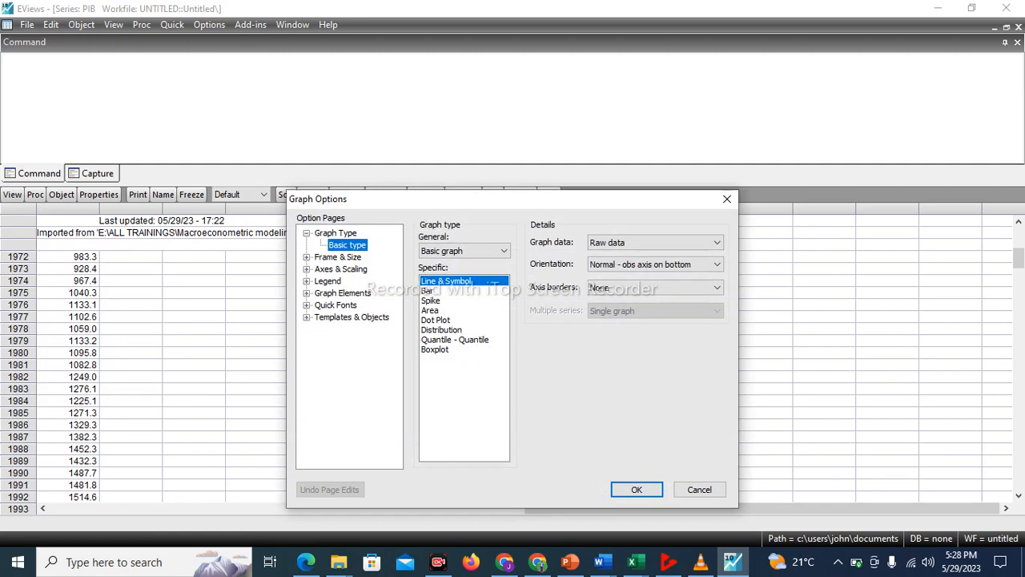
{"action": "left_click", "coordinate": [636, 489]}
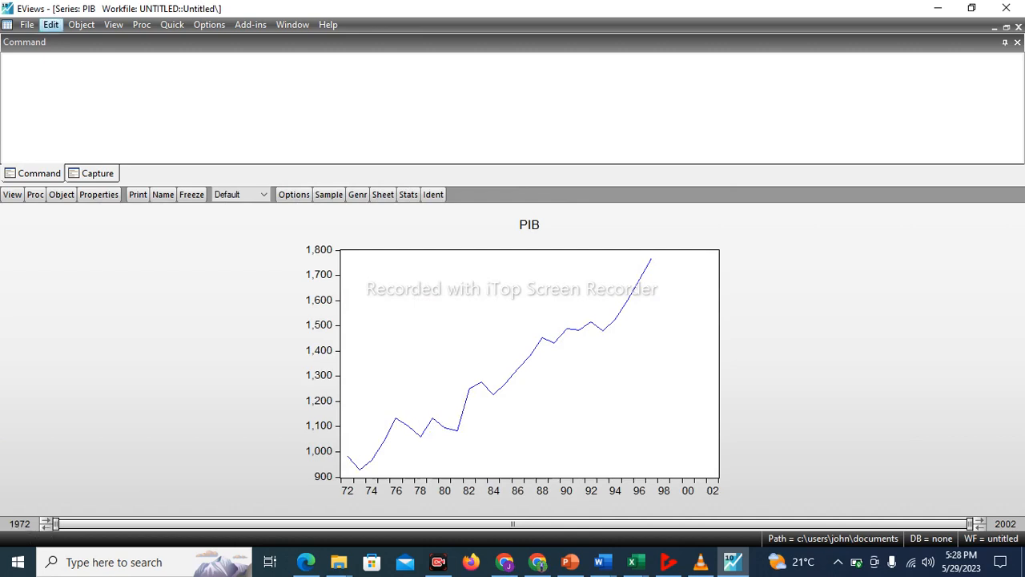
{"action": "left_click", "coordinate": [172, 24]}
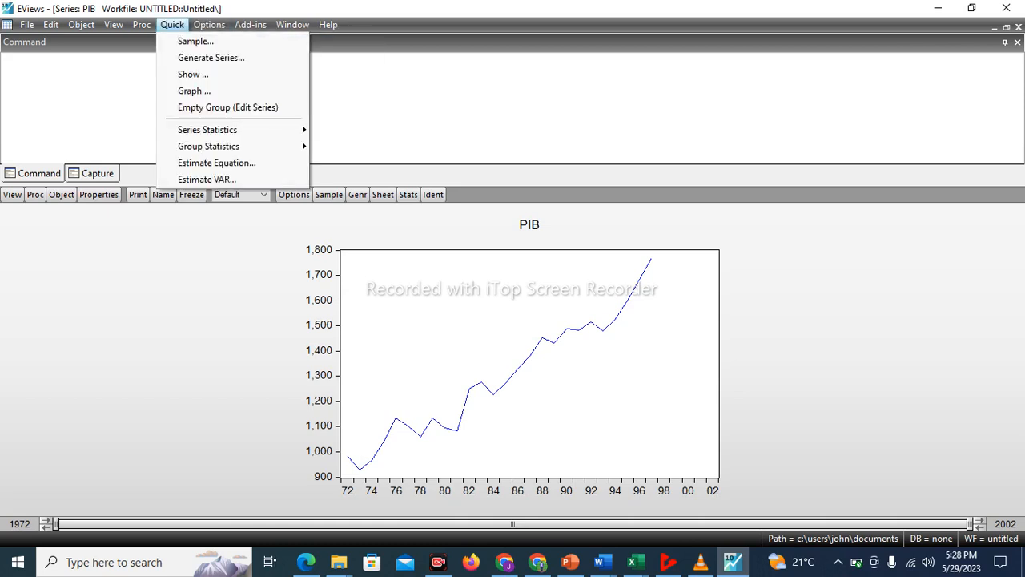
{"action": "mouse_move", "coordinate": [240, 130]}
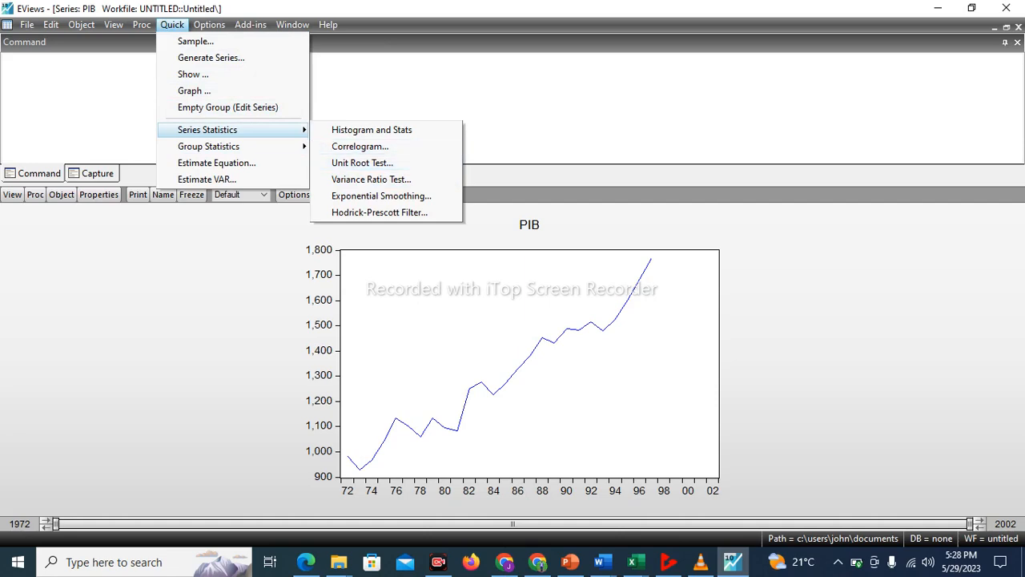
{"action": "key", "text": "Escape"}
Tile all open windows with the PIB graph included and maximize the workfile window
{"action": "left_click", "coordinate": [292, 24]}
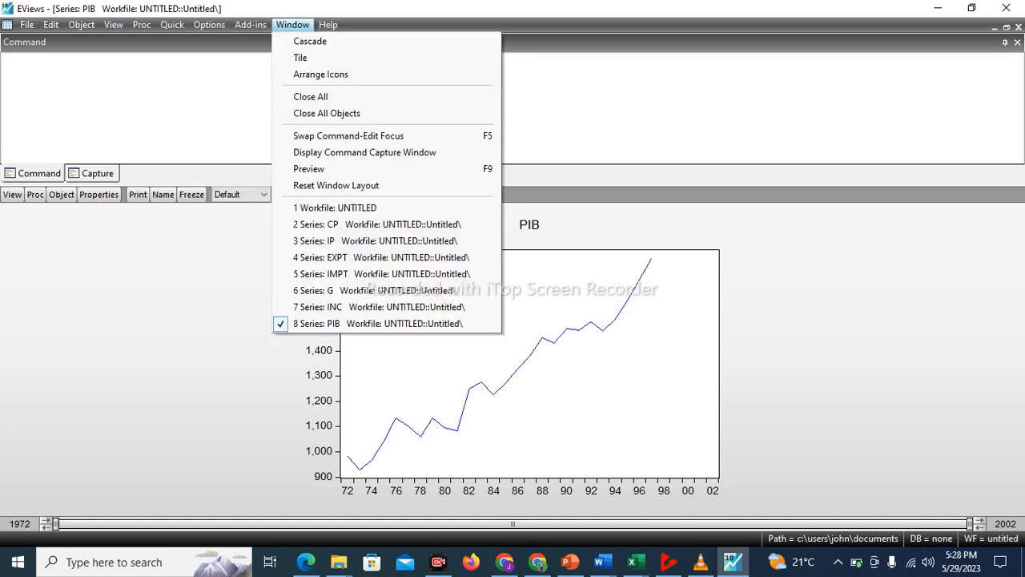
{"action": "left_click", "coordinate": [309, 57]}
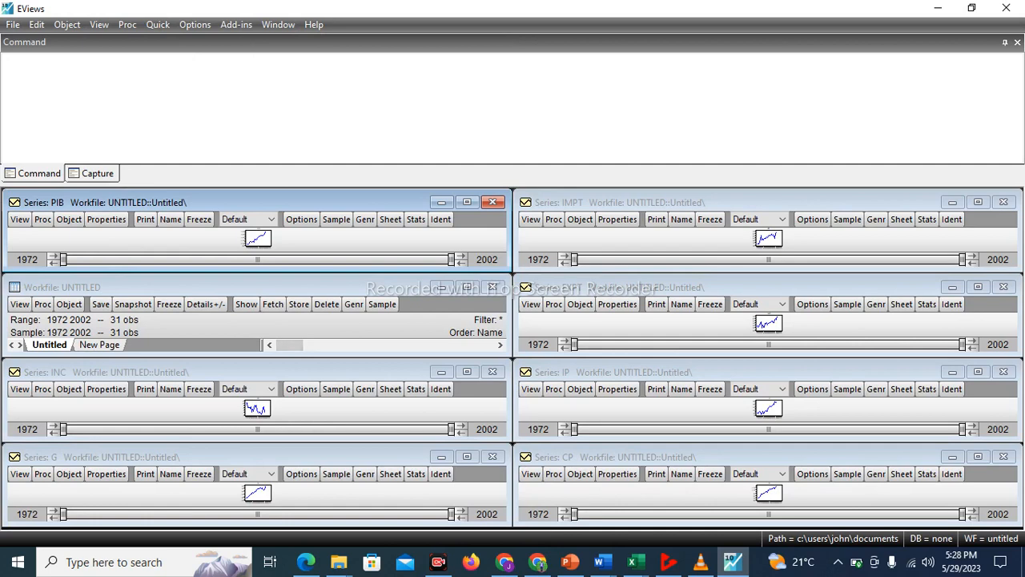
{"action": "left_click", "coordinate": [467, 286]}
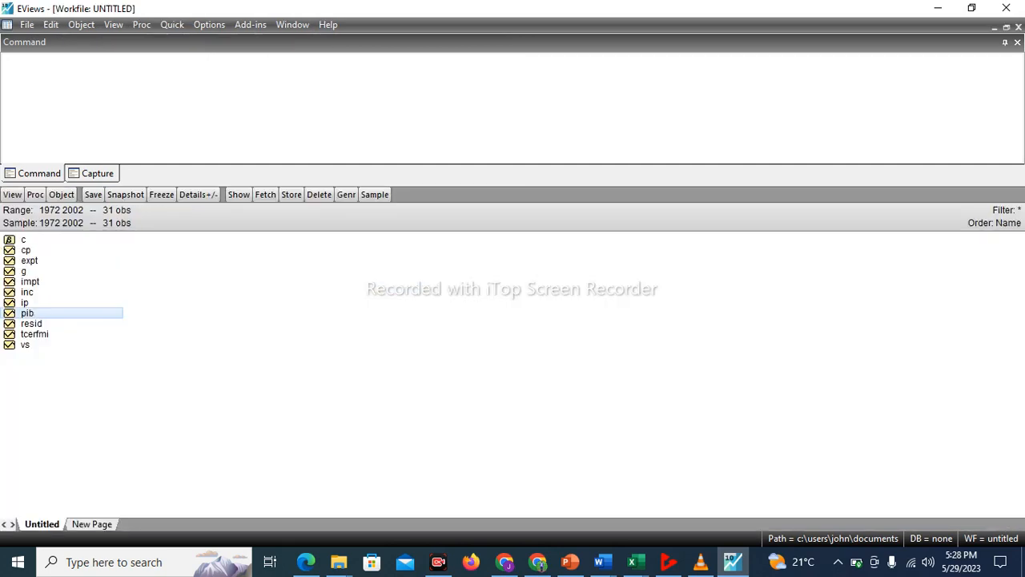
Open the VS series and plot its raw data as a basic Line & Symbol graph
{"action": "double_click", "coordinate": [26, 345]}
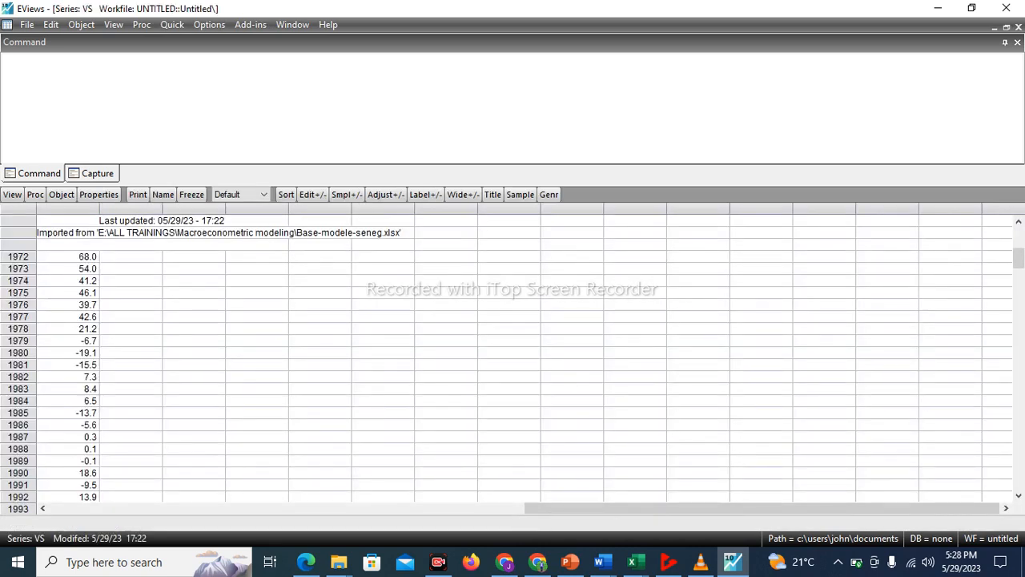
{"action": "left_click", "coordinate": [12, 195]}
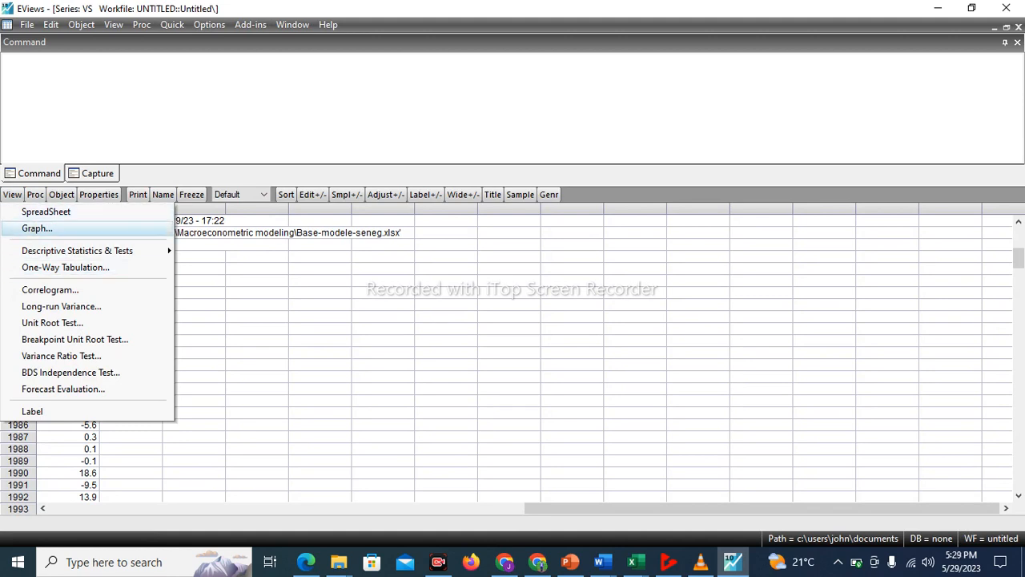
{"action": "left_click", "coordinate": [36, 228]}
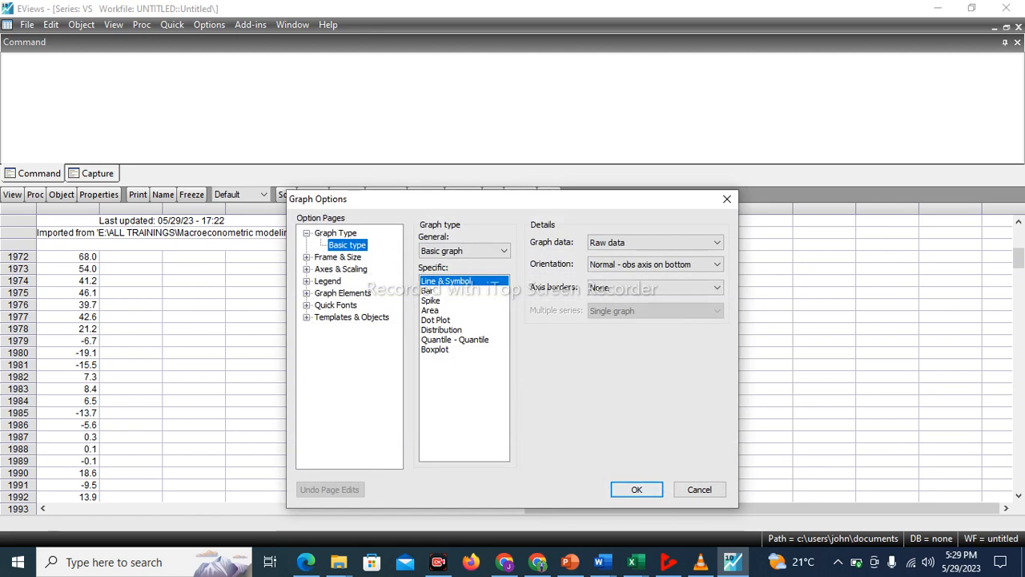
{"action": "left_click", "coordinate": [637, 489]}
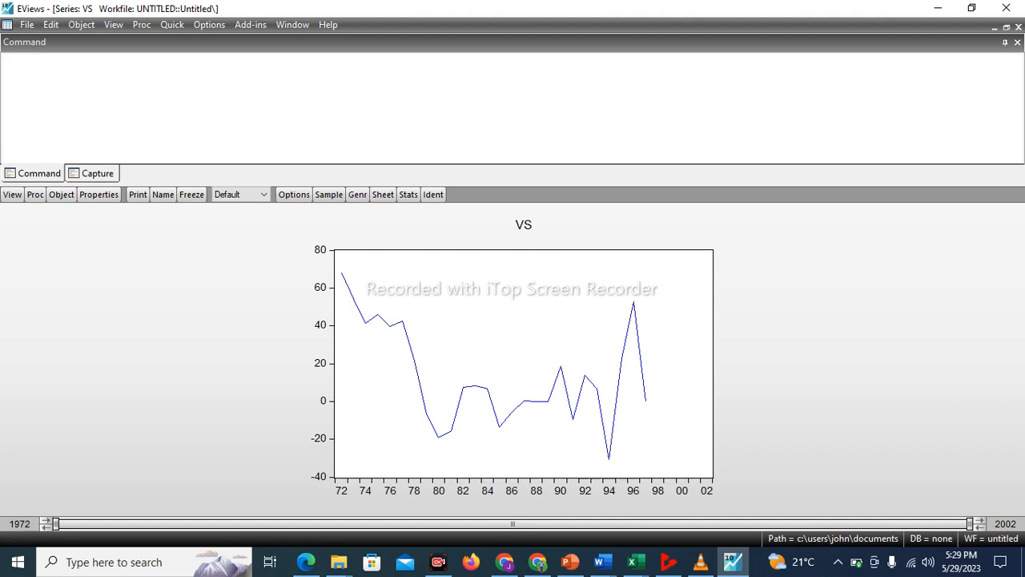
{"action": "mouse_move", "coordinate": [583, 371]}
Tile the workfile and all series graphs including VS, and maximize the workfile window
{"action": "left_click", "coordinate": [293, 24]}
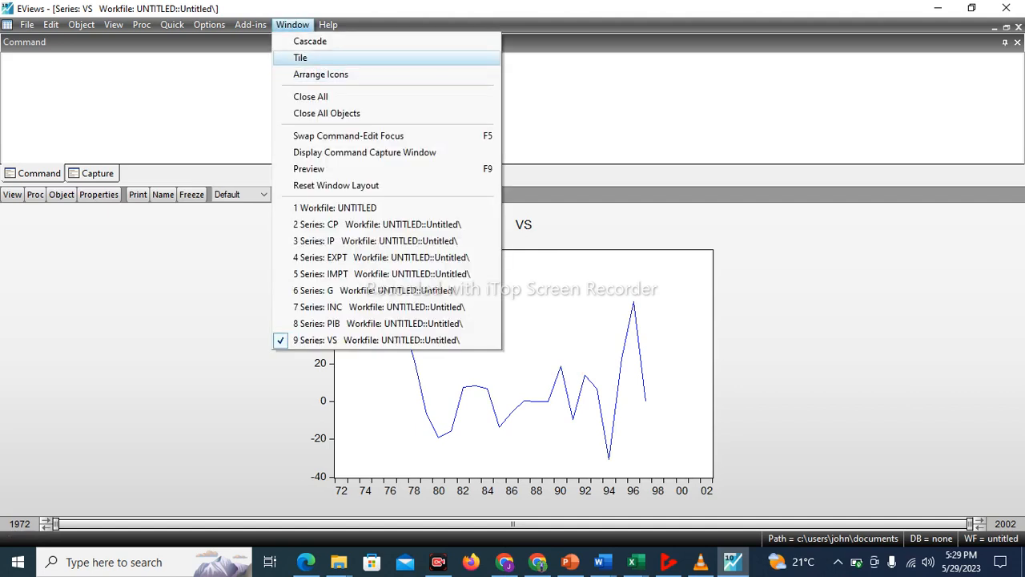
{"action": "left_click", "coordinate": [300, 57]}
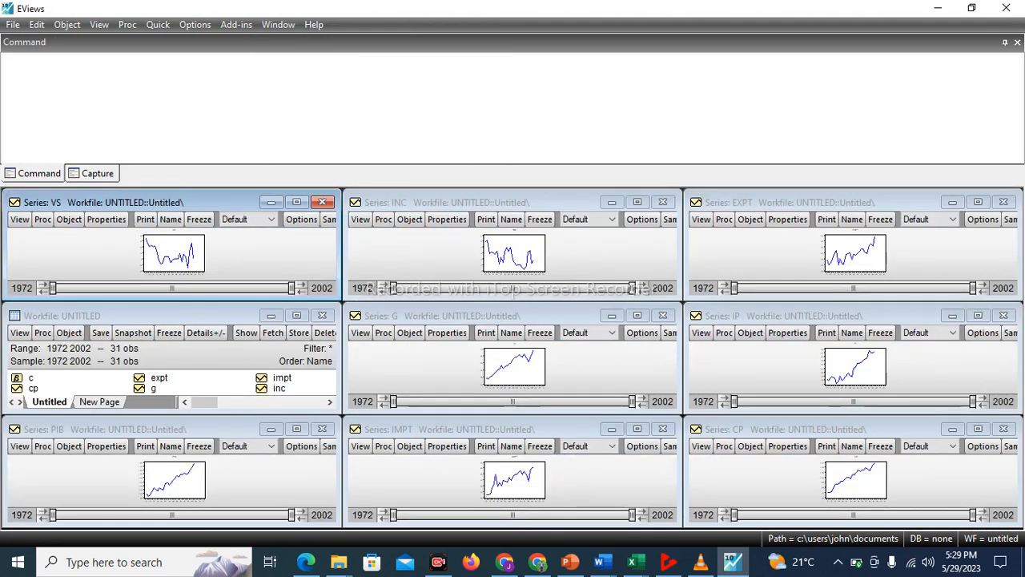
{"action": "left_click", "coordinate": [296, 316]}
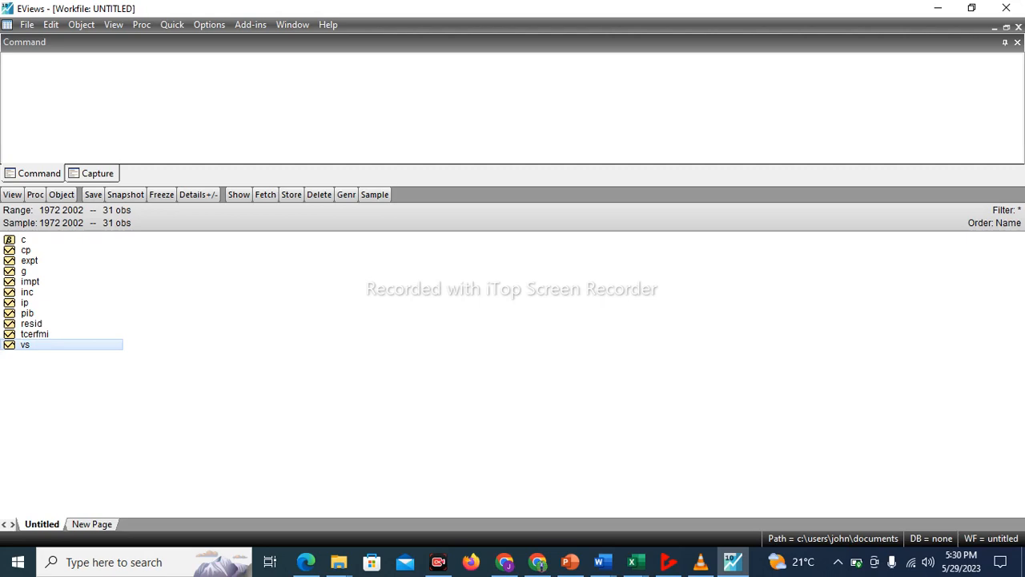
Switch to Document1 in Word and read the Phillips-Perron test's hypotheses, decision rule and three model types from the beginning
{"action": "left_click", "coordinate": [603, 562]}
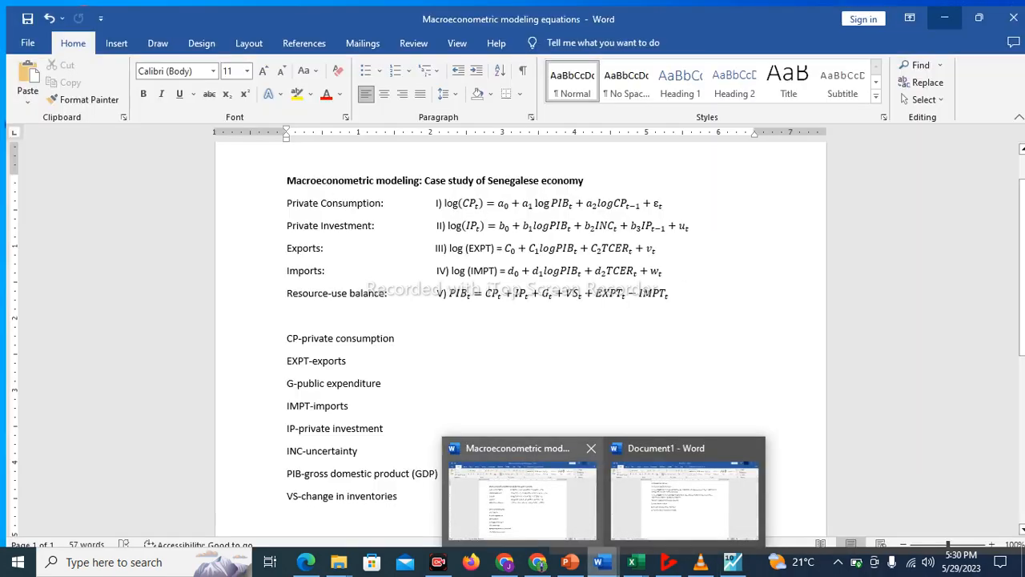
{"action": "left_click", "coordinate": [685, 497]}
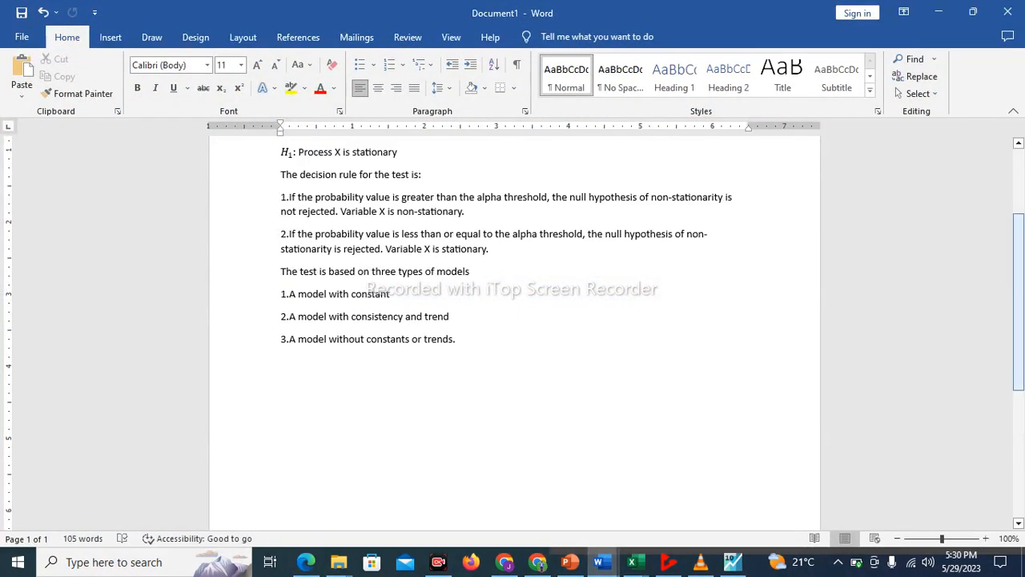
{"action": "right_click", "coordinate": [1018, 244]}
{"action": "left_click", "coordinate": [1017, 144]}
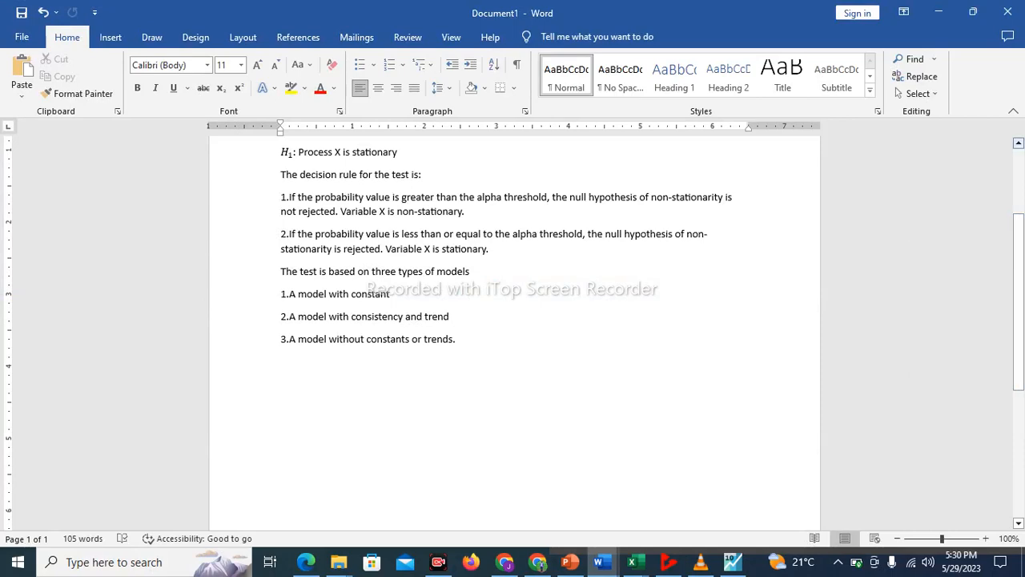
{"action": "left_click", "coordinate": [1017, 143]}
{"action": "left_click", "coordinate": [1017, 143]}
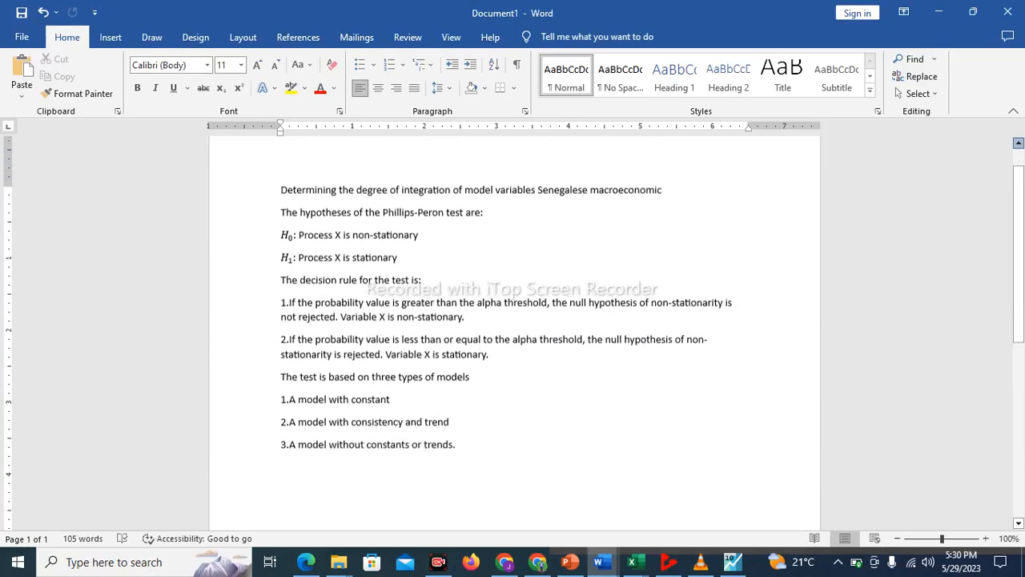
{"action": "left_click", "coordinate": [1018, 144]}
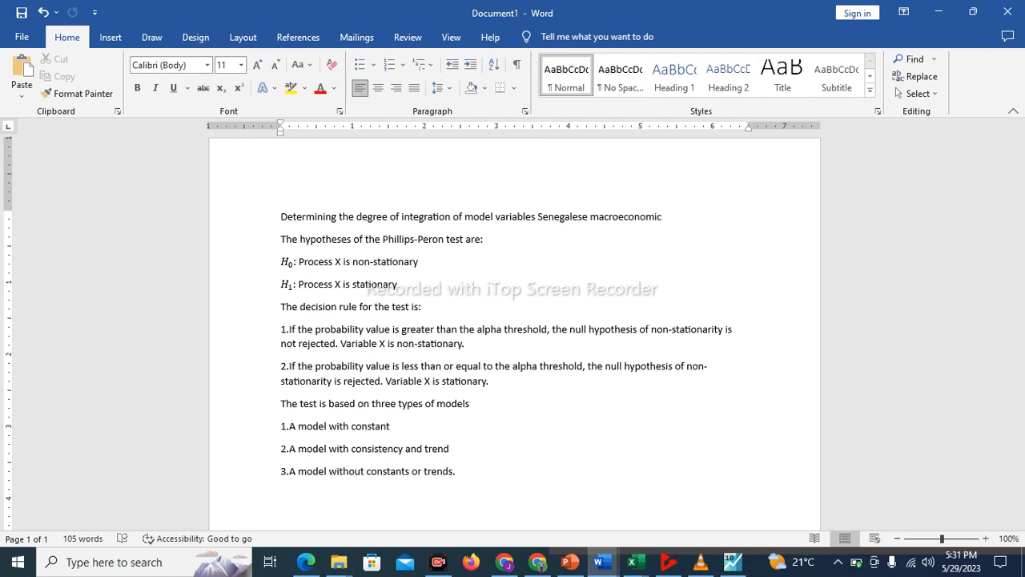
{"action": "left_click", "coordinate": [381, 380]}
Switch to the Book1 workbook in Excel, examine the stationarity table's Level and First difference sections, and return to the EViews workfile
{"action": "left_click", "coordinate": [733, 562]}
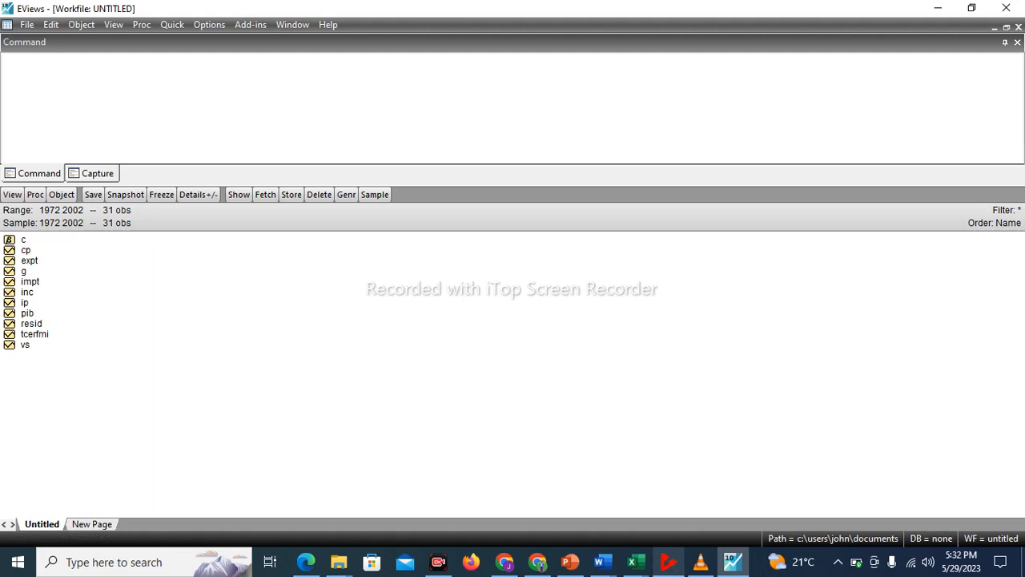
{"action": "left_click", "coordinate": [633, 561]}
{"action": "left_click", "coordinate": [717, 496]}
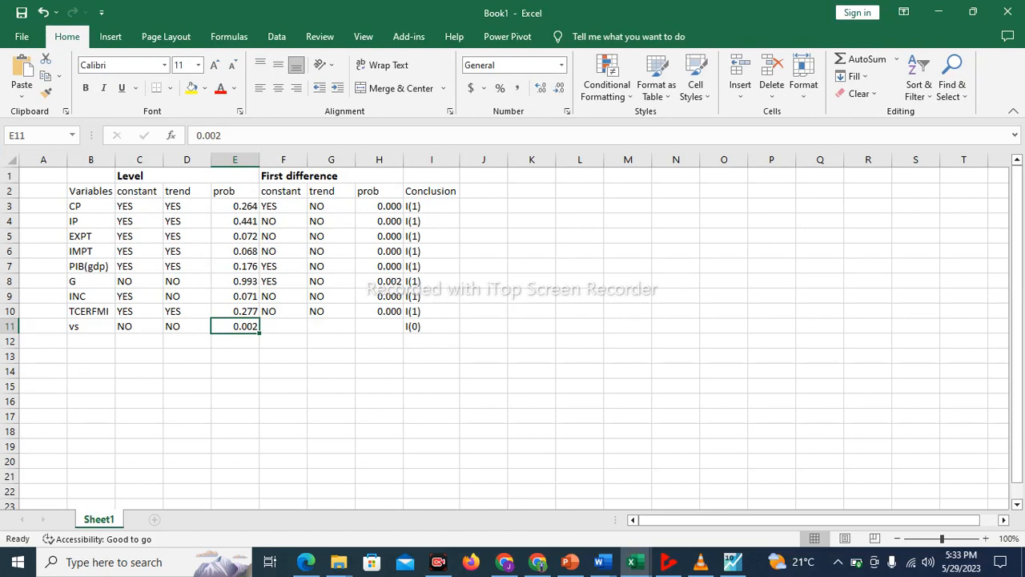
{"action": "left_click", "coordinate": [186, 175]}
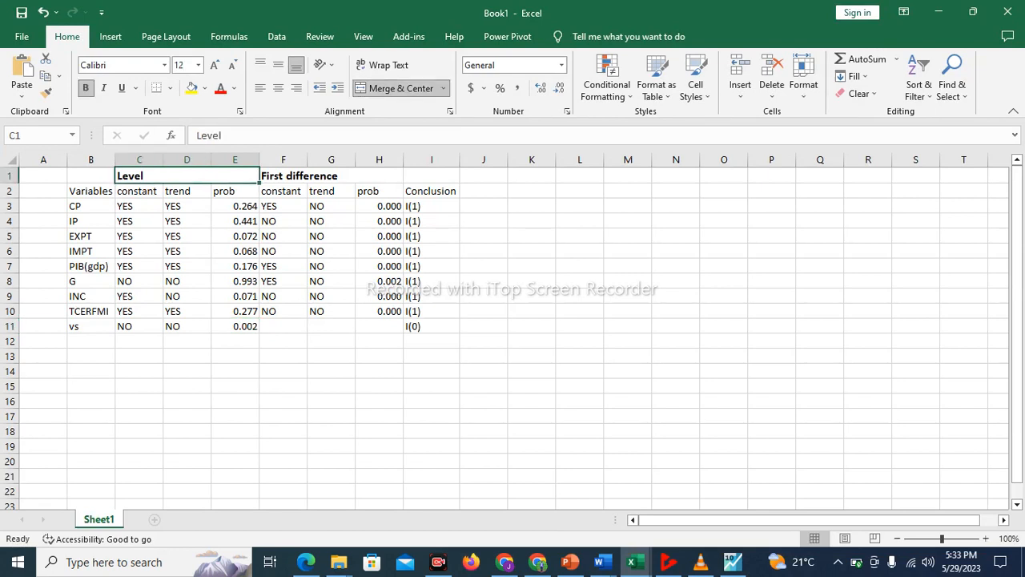
{"action": "left_click", "coordinate": [331, 191]}
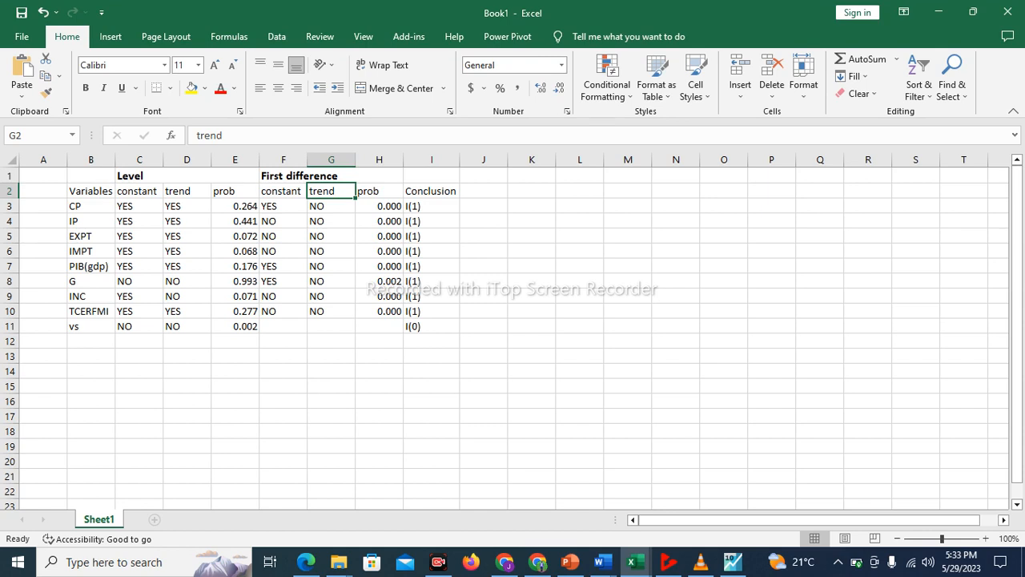
{"action": "left_click", "coordinate": [331, 175]}
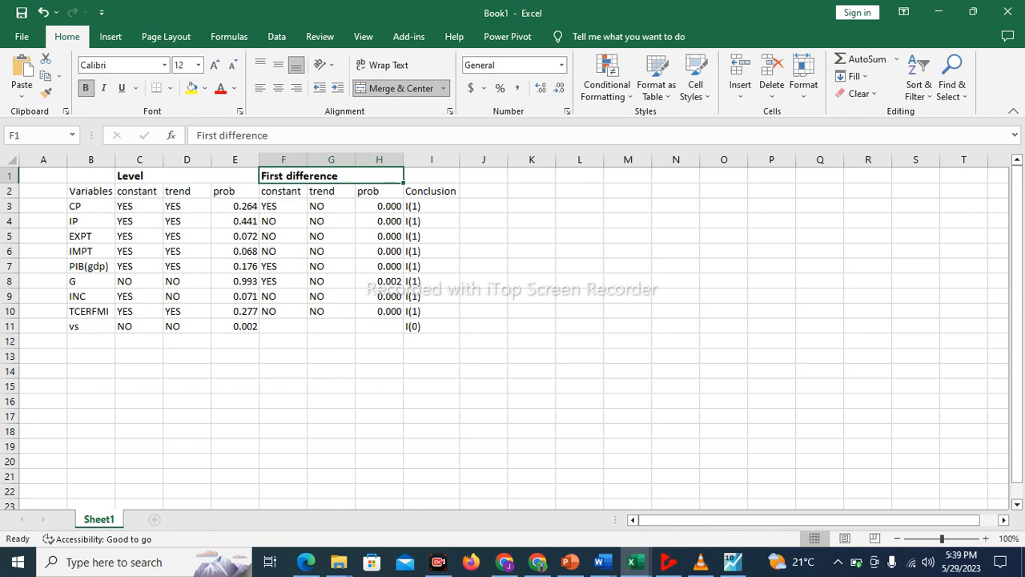
{"action": "left_click", "coordinate": [733, 561]}
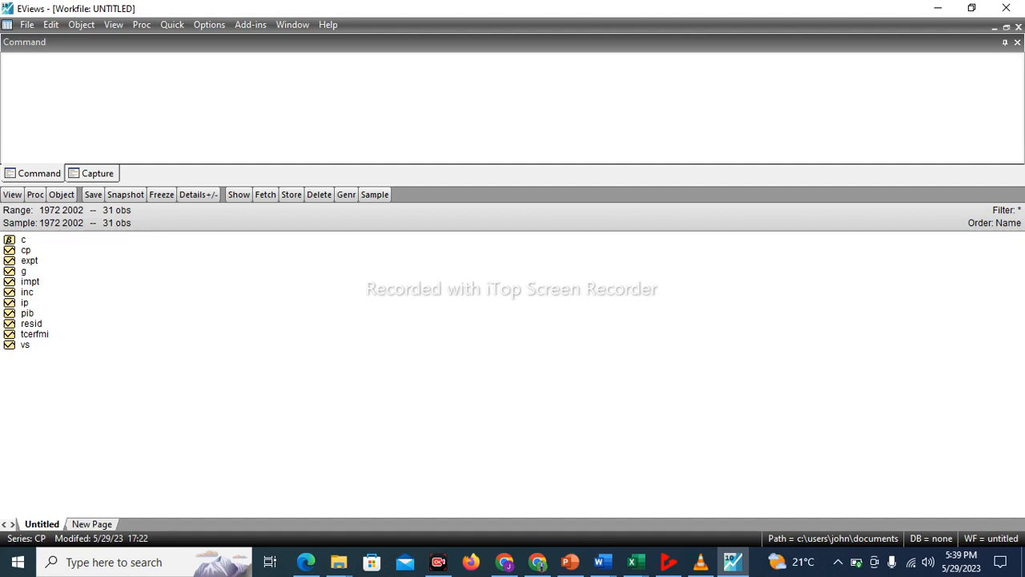
Run a Phillips-Perron unit root test on the CP series in level, including trend and intercept in the test equation
{"action": "left_click", "coordinate": [172, 24]}
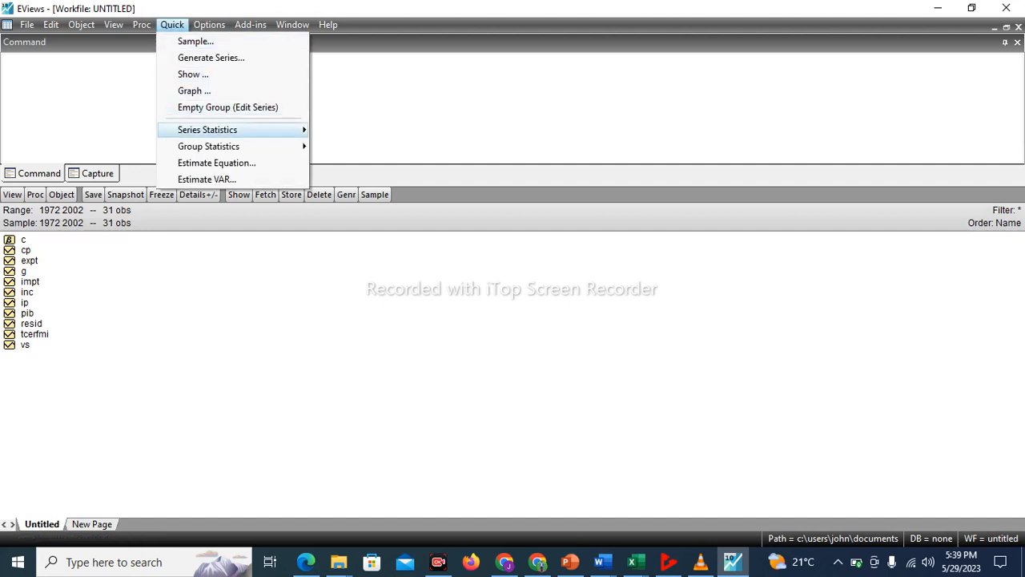
{"action": "mouse_move", "coordinate": [207, 129]}
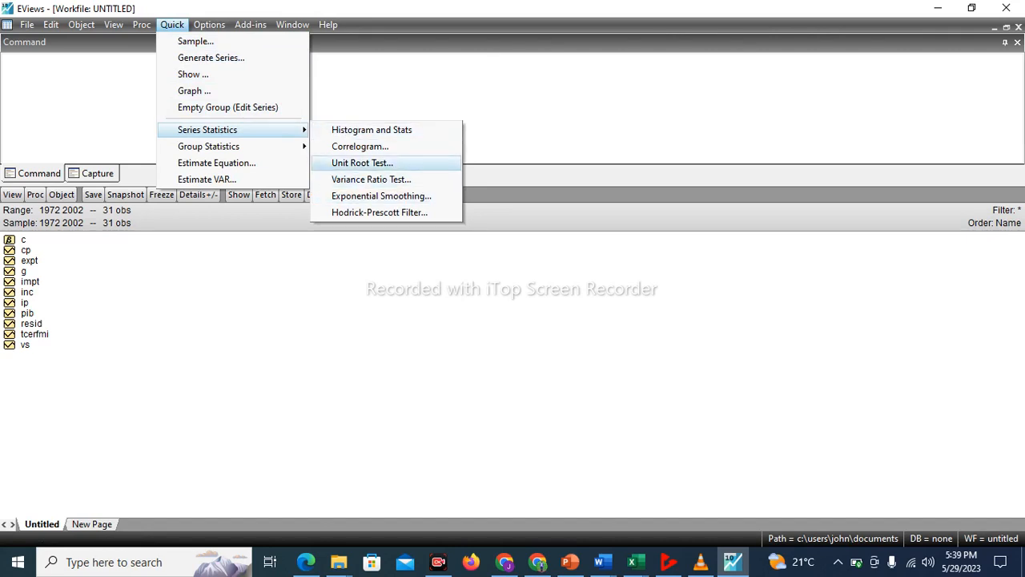
{"action": "left_click", "coordinate": [362, 163]}
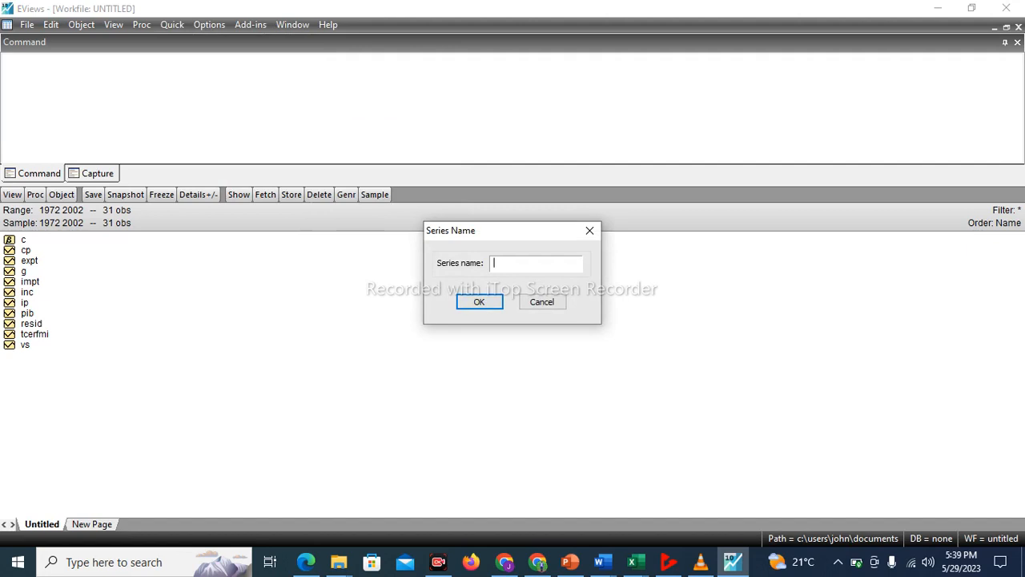
{"action": "type", "text": "cp"}
{"action": "key", "text": "Return"}
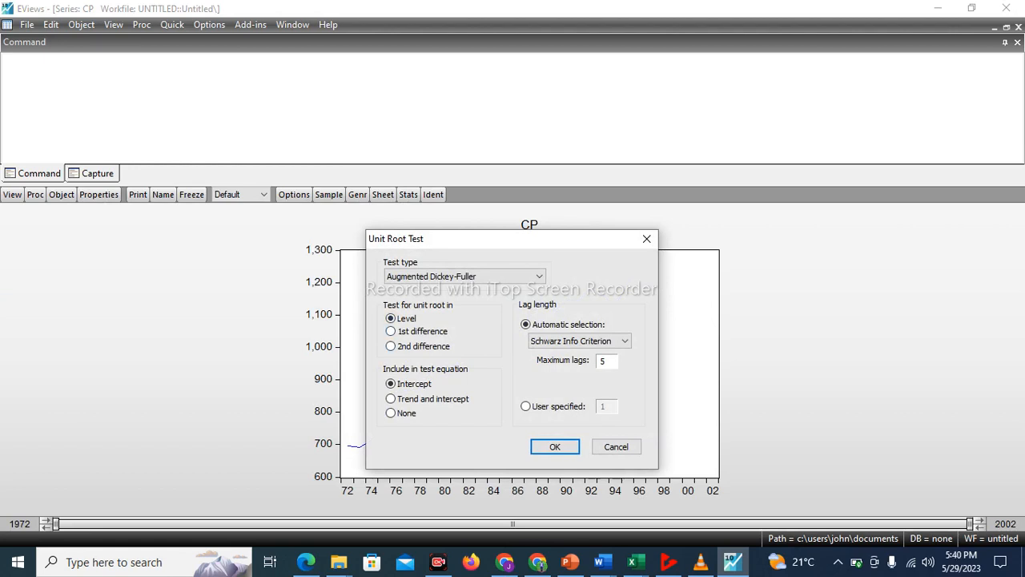
{"action": "left_click", "coordinate": [539, 276]}
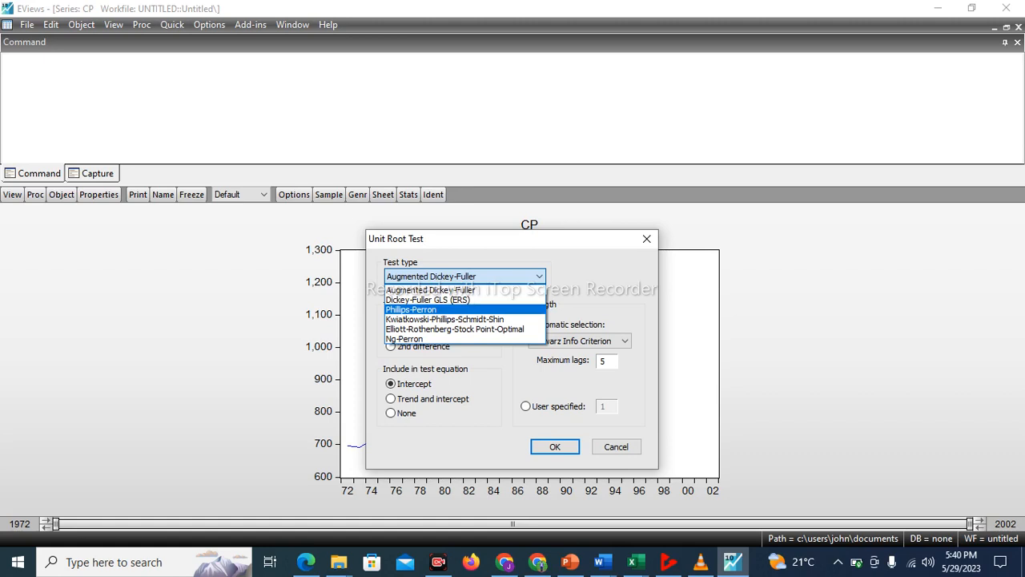
{"action": "left_click", "coordinate": [433, 309]}
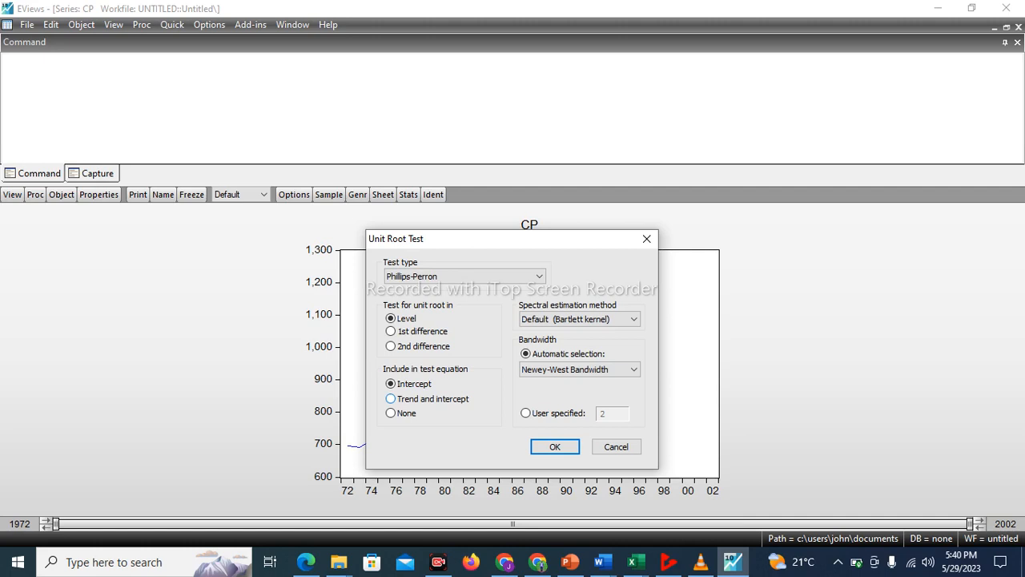
{"action": "left_click", "coordinate": [390, 398]}
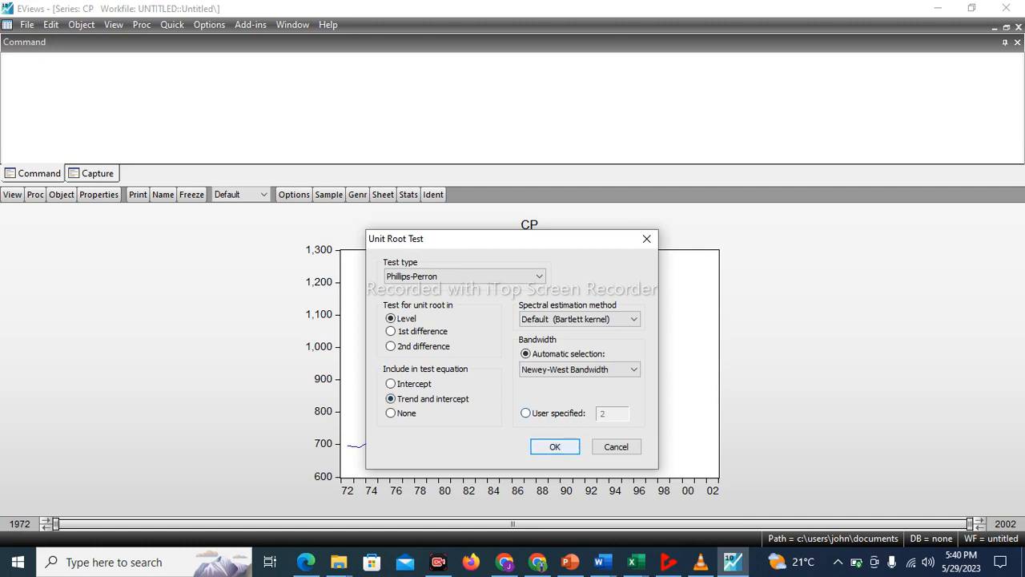
{"action": "left_click", "coordinate": [554, 446]}
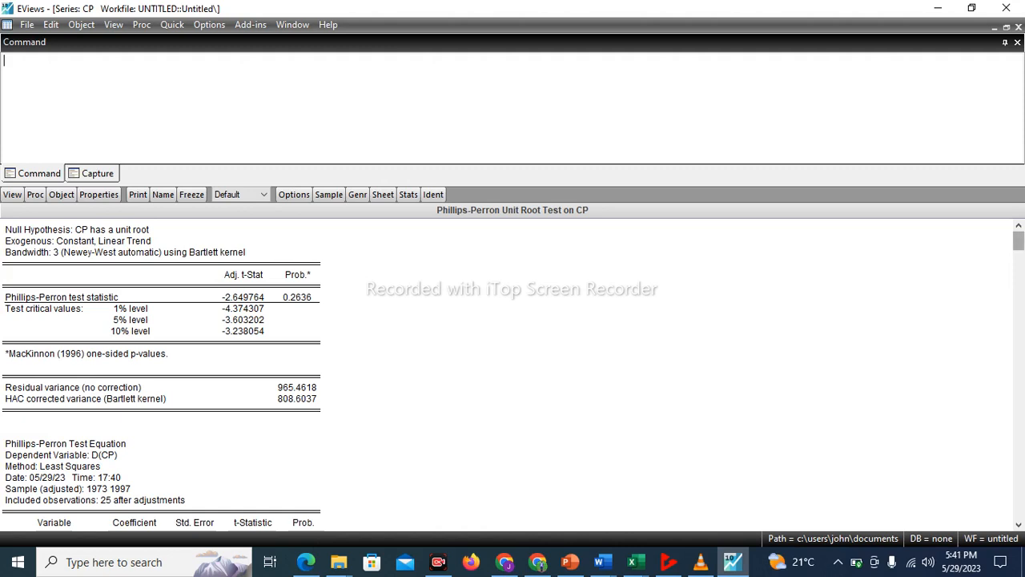
Examine the trend and constant probabilities in CP's level test equation, compare them with the Book1 stationarity table in Excel, and return to EViews
{"action": "scroll", "coordinate": [512, 369], "scroll_direction": "down", "scroll_amount": 4}
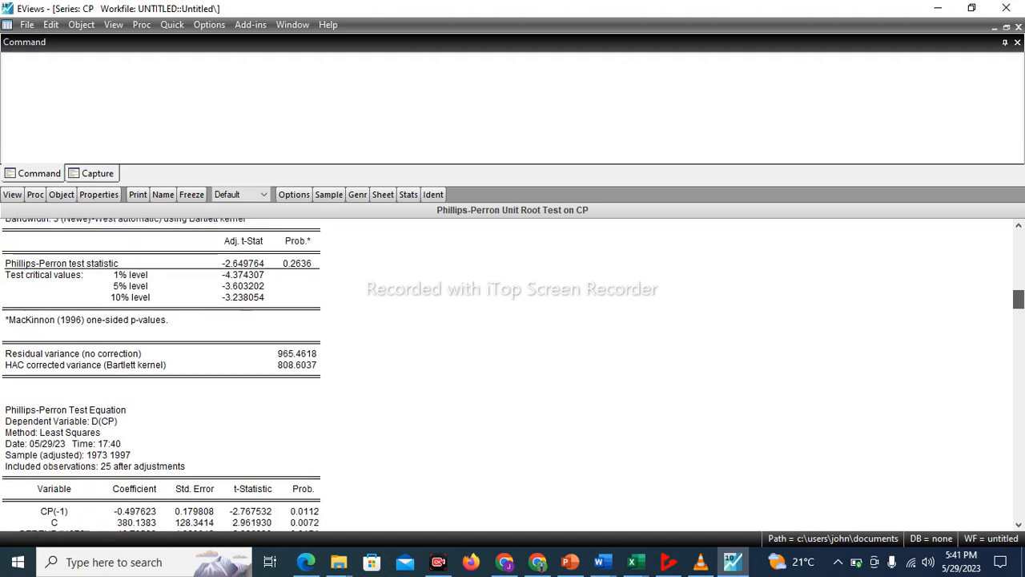
{"action": "scroll", "coordinate": [512, 368], "scroll_direction": "down", "scroll_amount": 3}
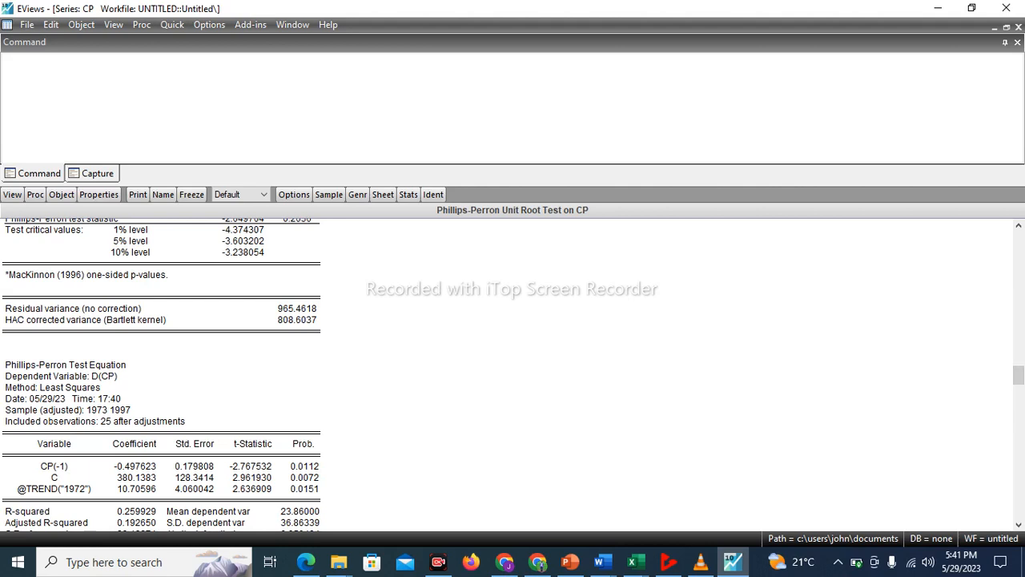
{"action": "left_click", "coordinate": [297, 488]}
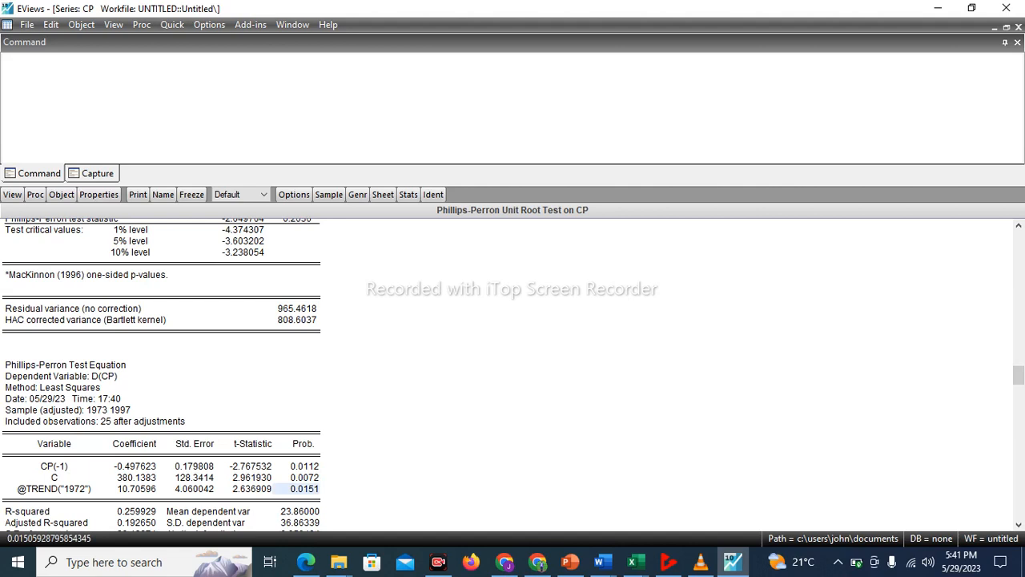
{"action": "left_click", "coordinate": [298, 477]}
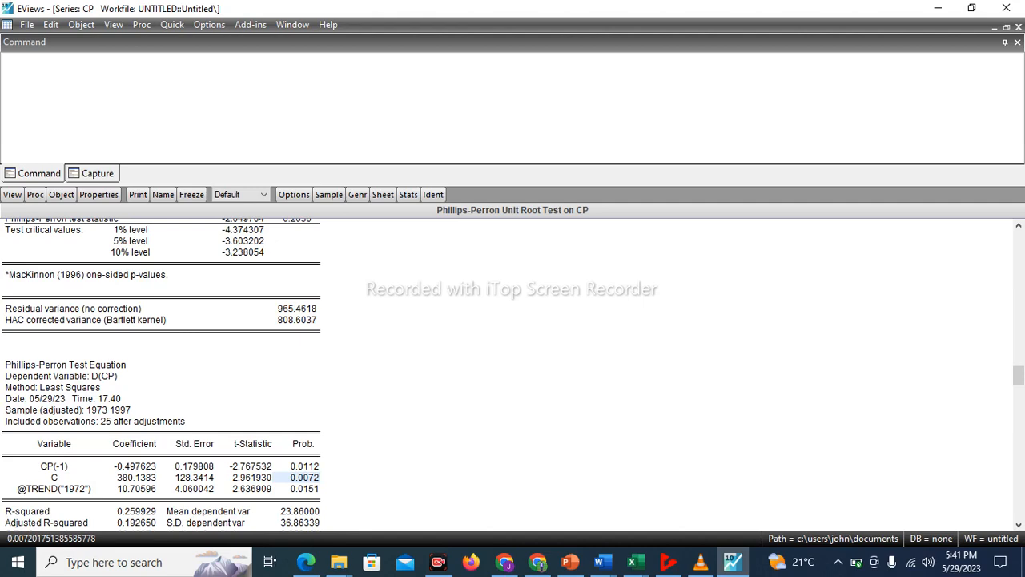
{"action": "left_click", "coordinate": [633, 562]}
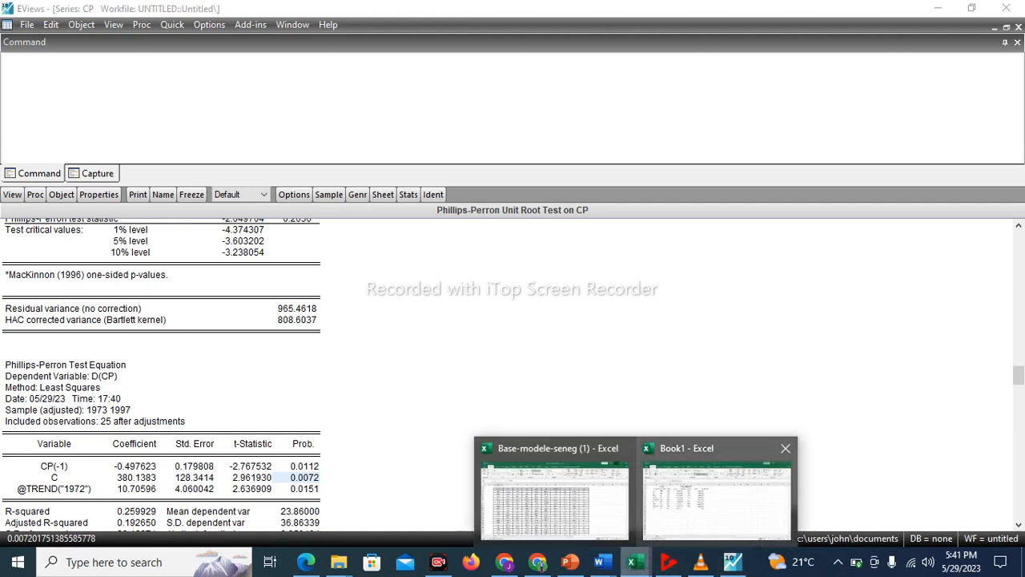
{"action": "left_click", "coordinate": [717, 488]}
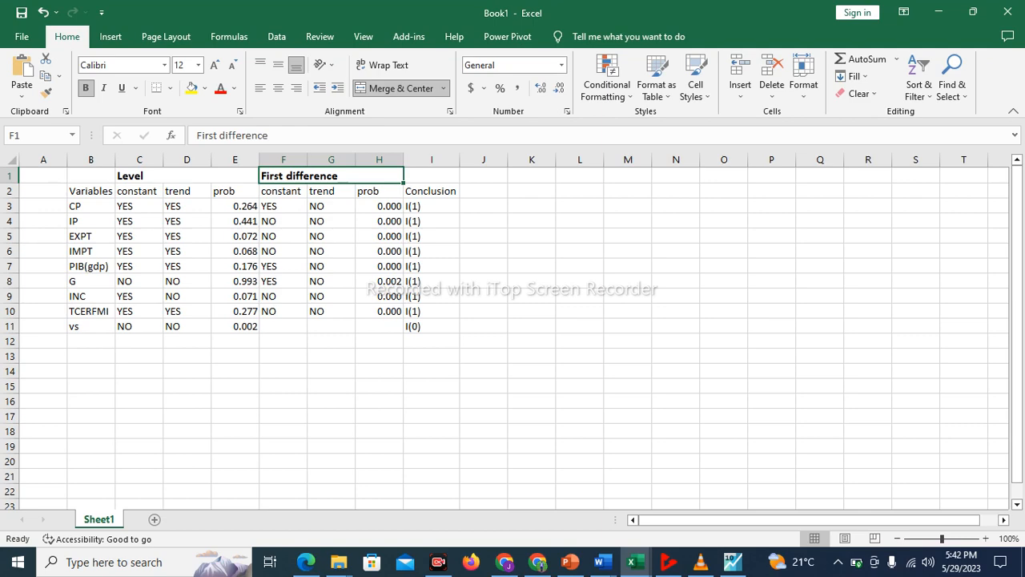
{"action": "left_click", "coordinate": [633, 561]}
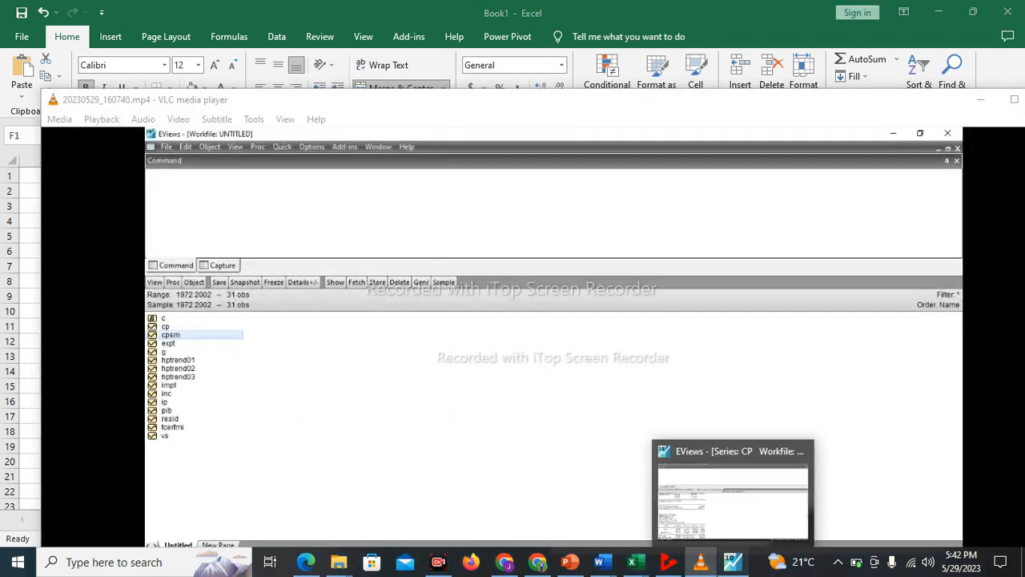
{"action": "left_click", "coordinate": [732, 561]}
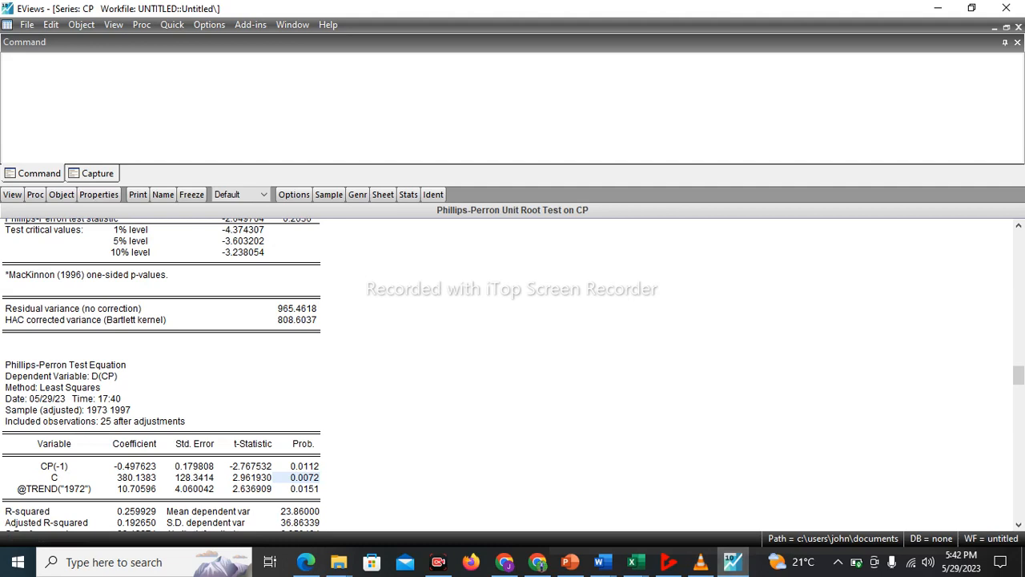
Run the Phillips-Perron unit root test on CP in 1st difference with trend and intercept
{"action": "left_click", "coordinate": [172, 24]}
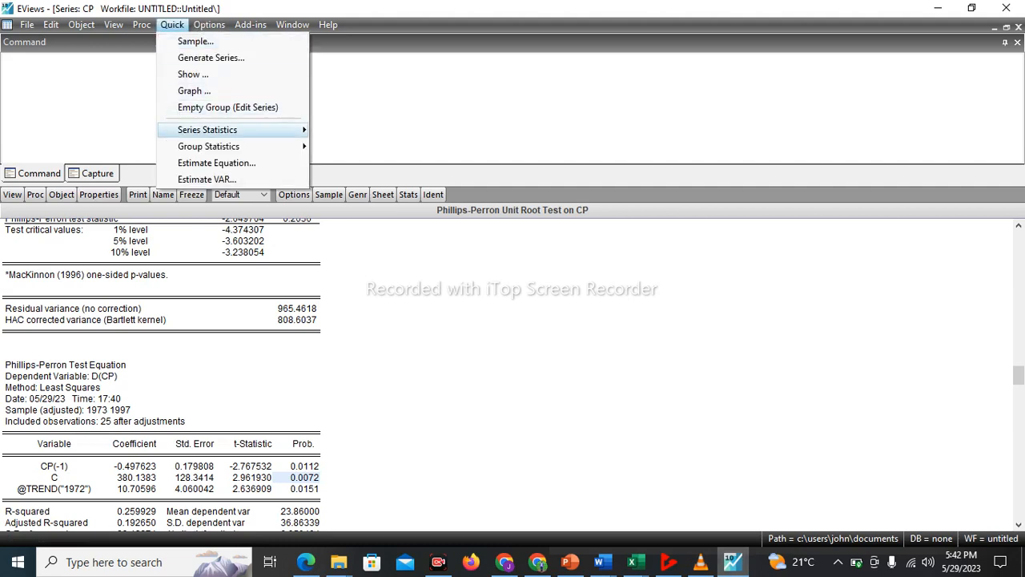
{"action": "mouse_move", "coordinate": [241, 129]}
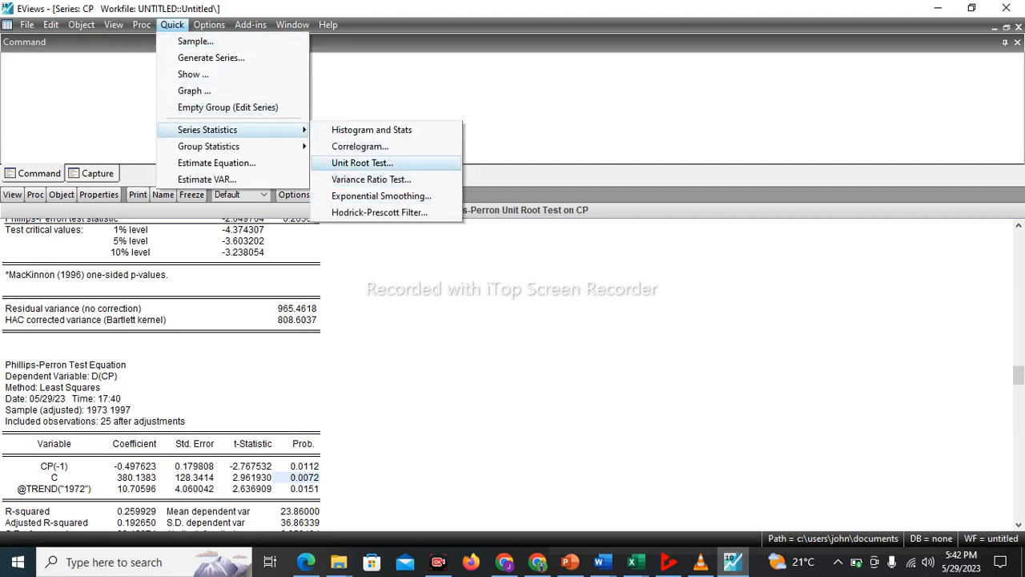
{"action": "left_click", "coordinate": [362, 163]}
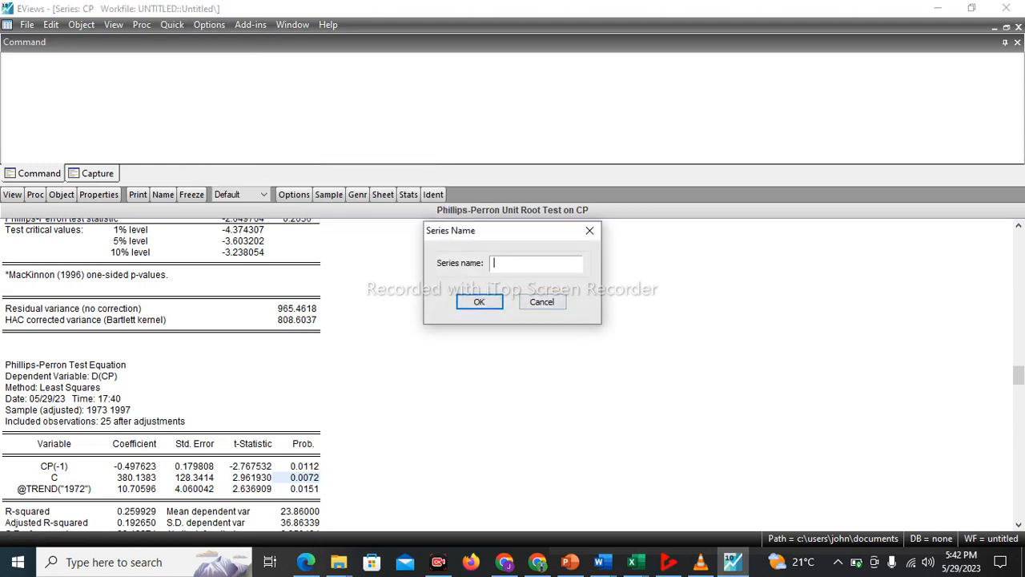
{"action": "type", "text": "cp"}
{"action": "key", "text": "Return"}
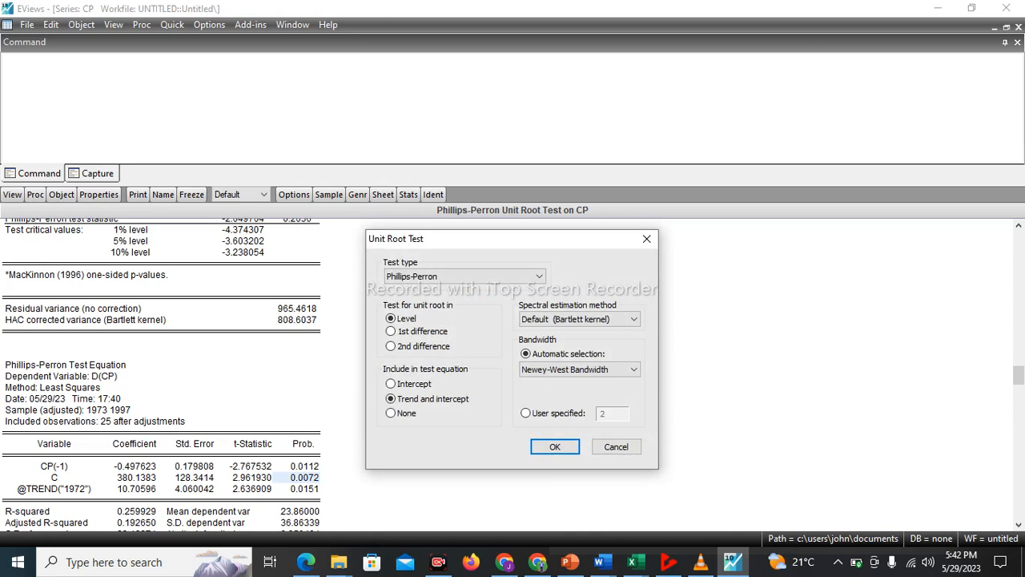
{"action": "left_click", "coordinate": [391, 331]}
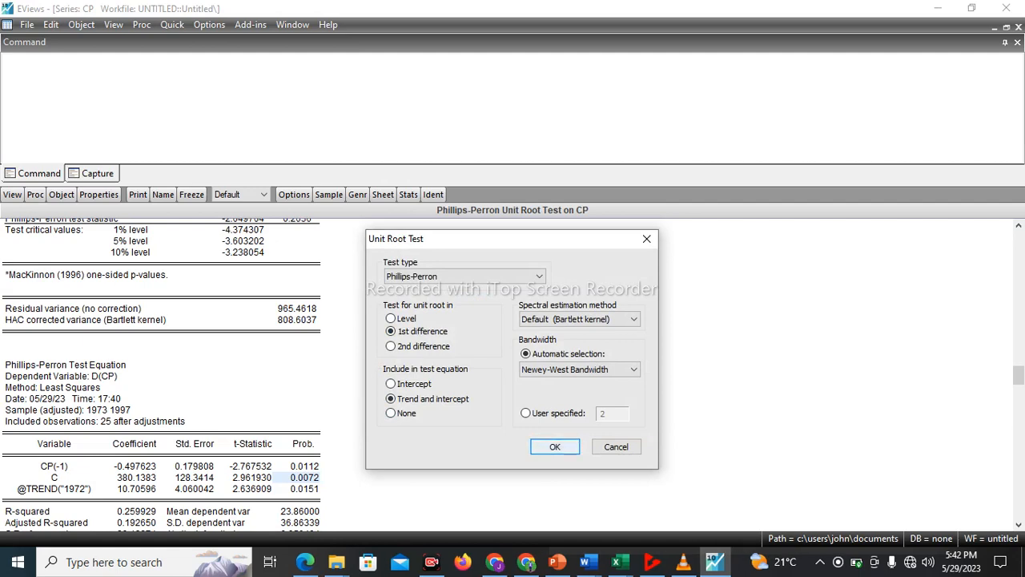
{"action": "left_click", "coordinate": [554, 446]}
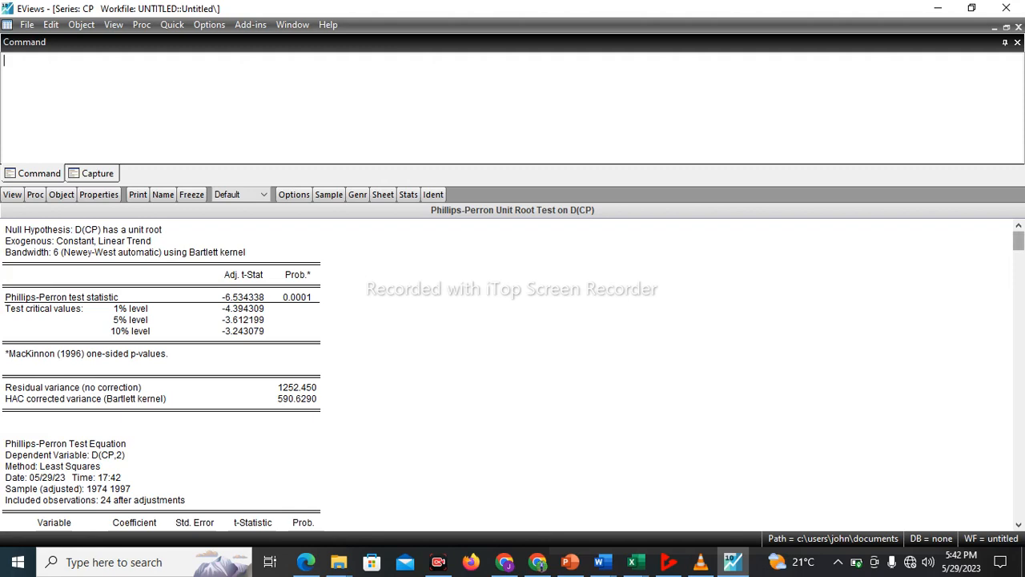
Examine the trend probability in CP's first-difference test, check CP's First difference entries in Excel's Book1, and return to EViews
{"action": "left_click_drag", "start_coordinate": [1018, 241], "coordinate": [1018, 298]}
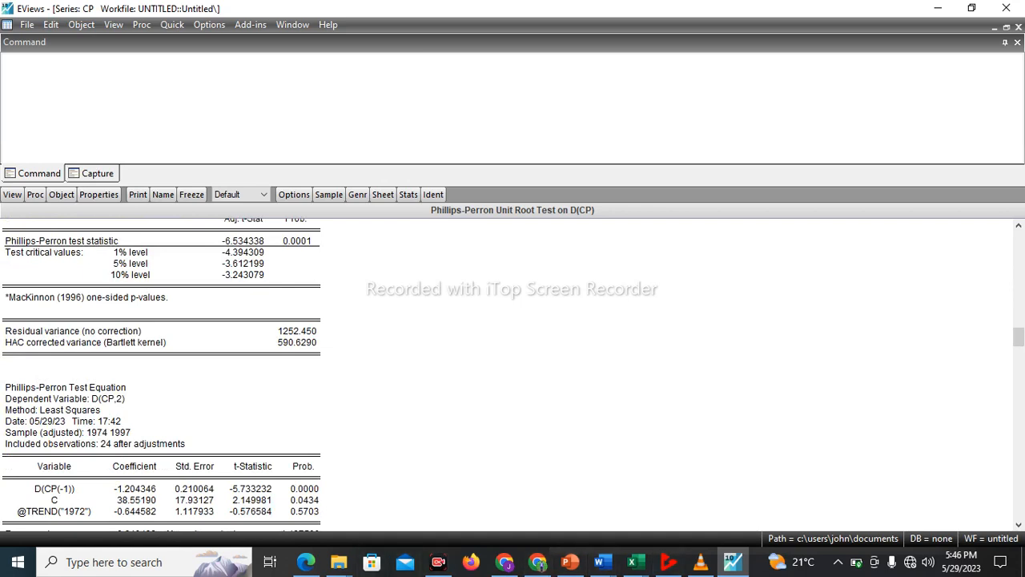
{"action": "left_click", "coordinate": [297, 511]}
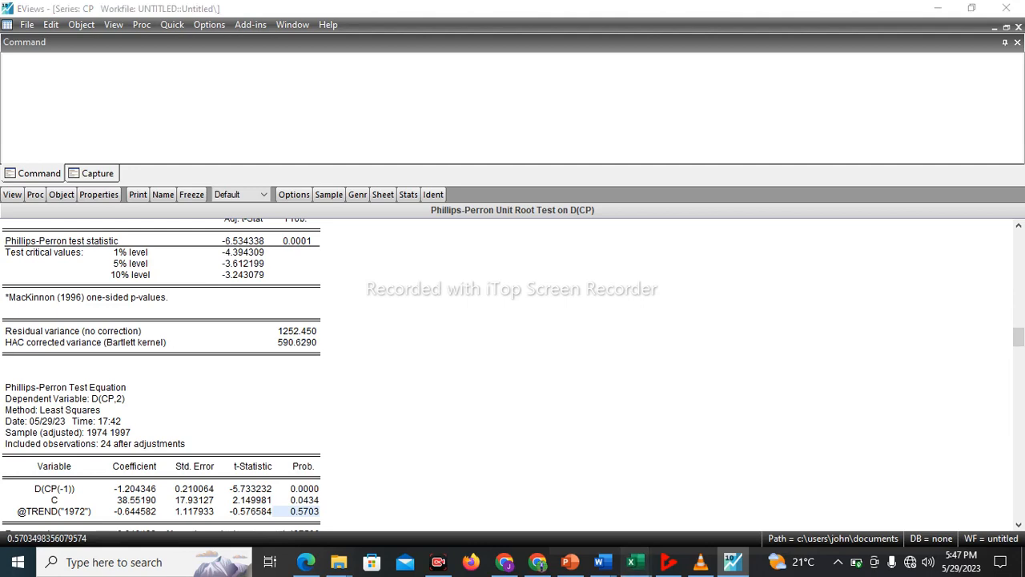
{"action": "mouse_move", "coordinate": [632, 562]}
{"action": "left_click", "coordinate": [717, 496]}
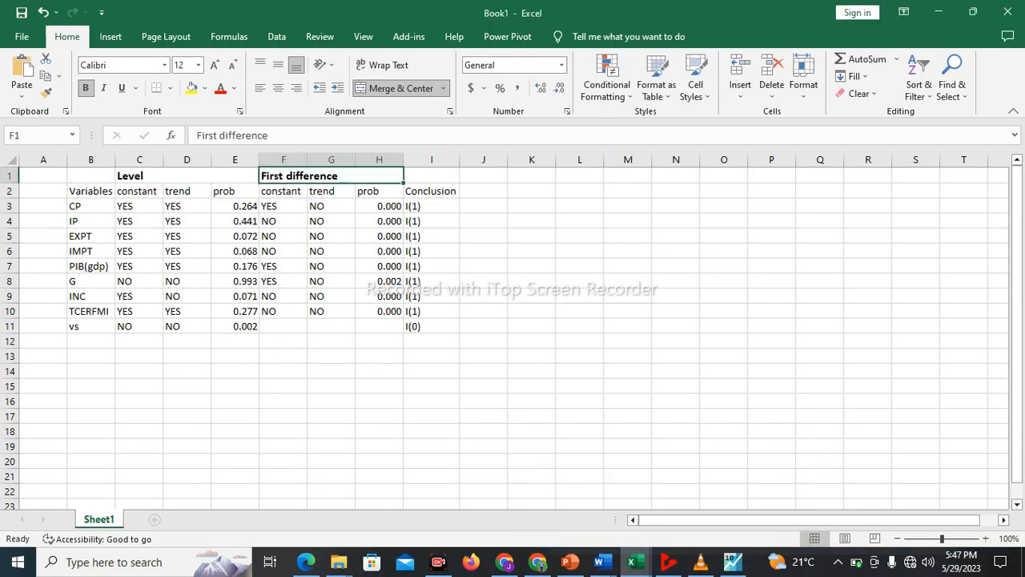
{"action": "left_click", "coordinate": [282, 205]}
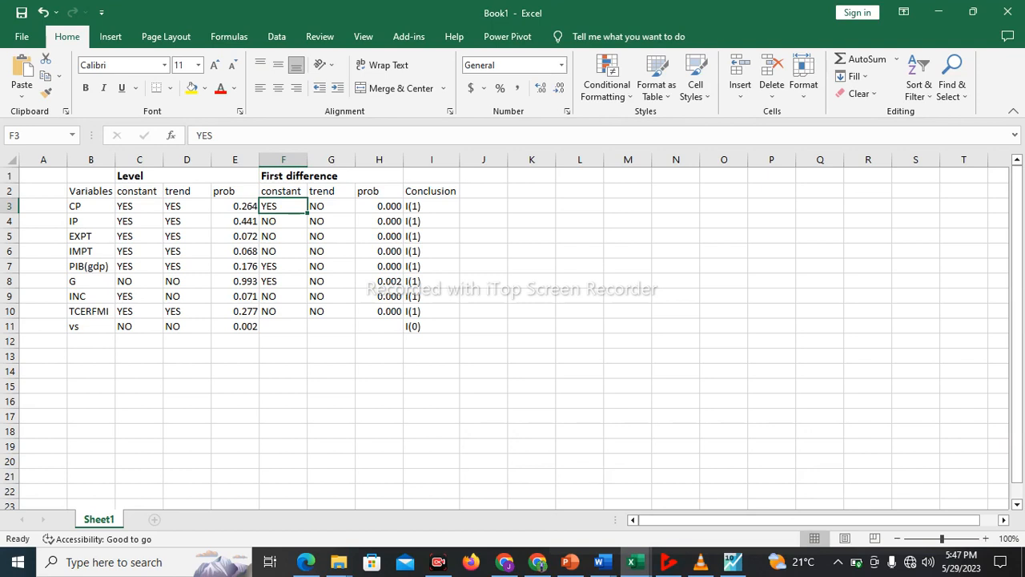
{"action": "left_click", "coordinate": [379, 206]}
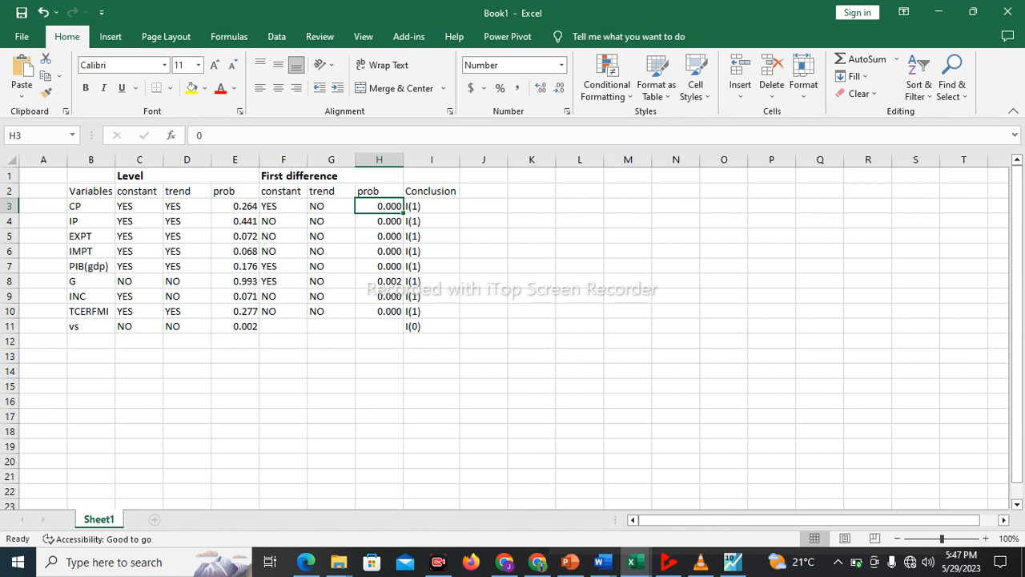
{"action": "left_click", "coordinate": [733, 561]}
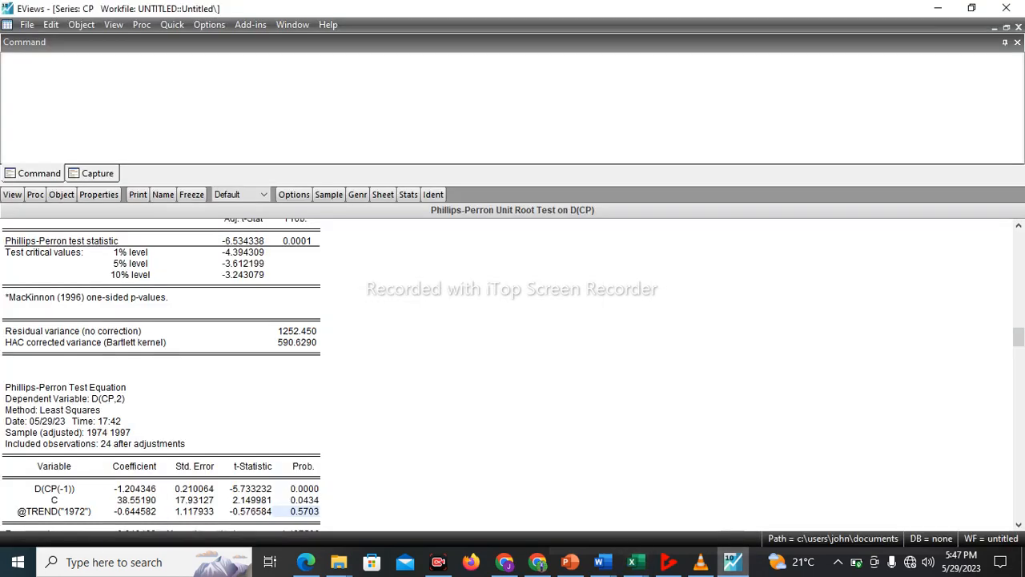
Run the Phillips-Perron unit root test on the IP series in level with trend and intercept, and show its test equation coefficients
{"action": "left_click", "coordinate": [173, 24]}
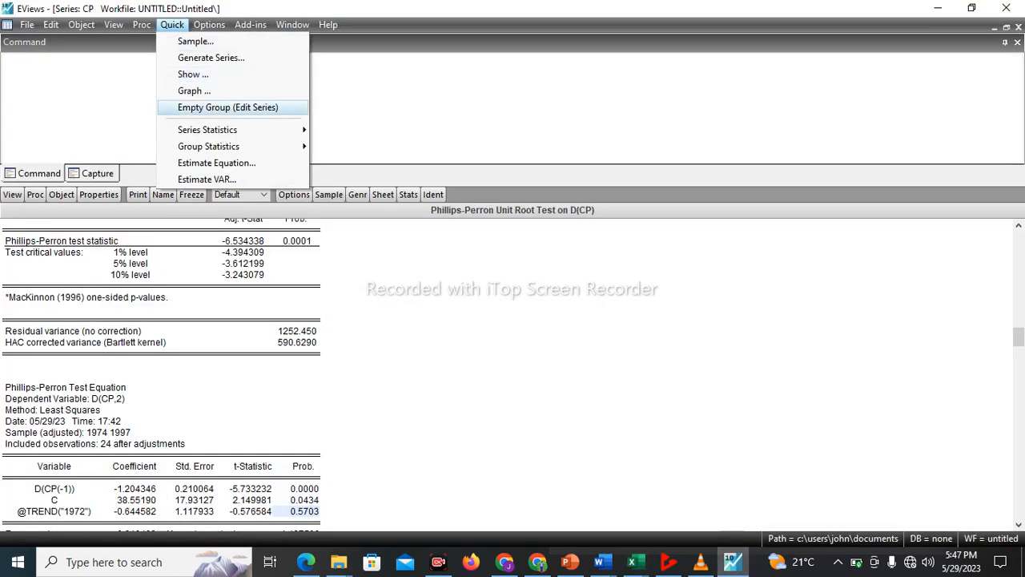
{"action": "mouse_move", "coordinate": [225, 129]}
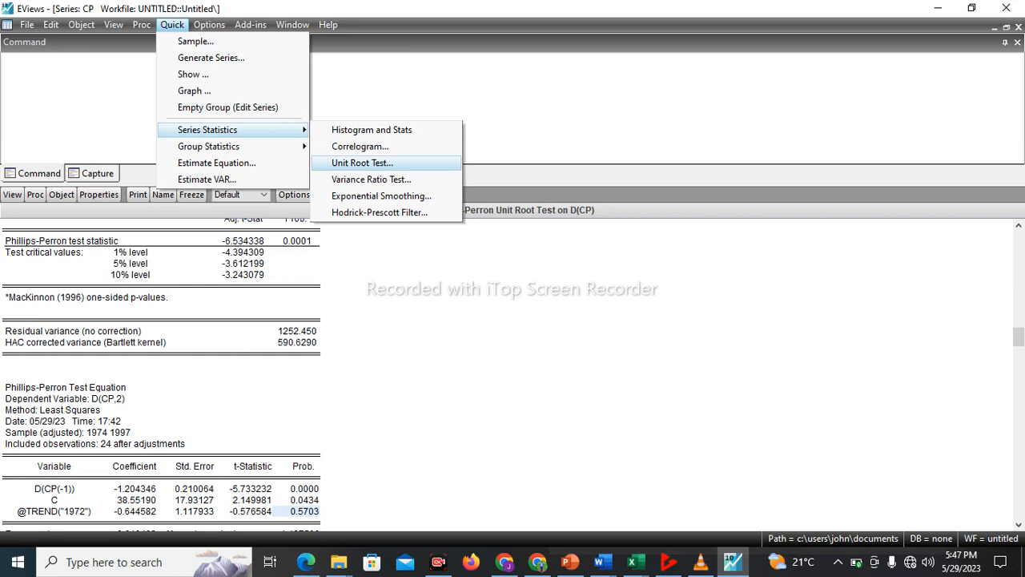
{"action": "key", "text": "Return"}
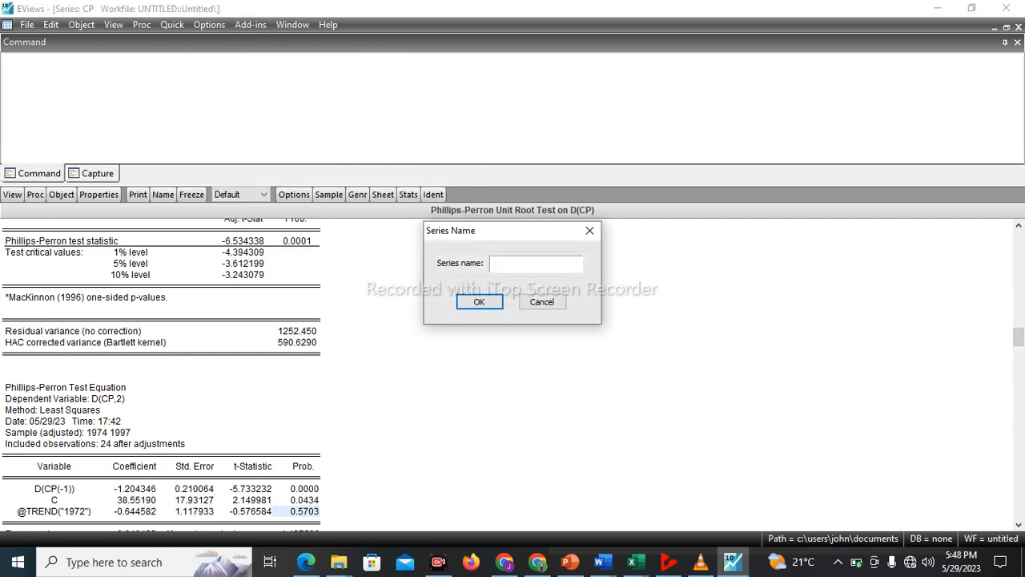
{"action": "type", "text": "ip"}
{"action": "key", "text": "Return"}
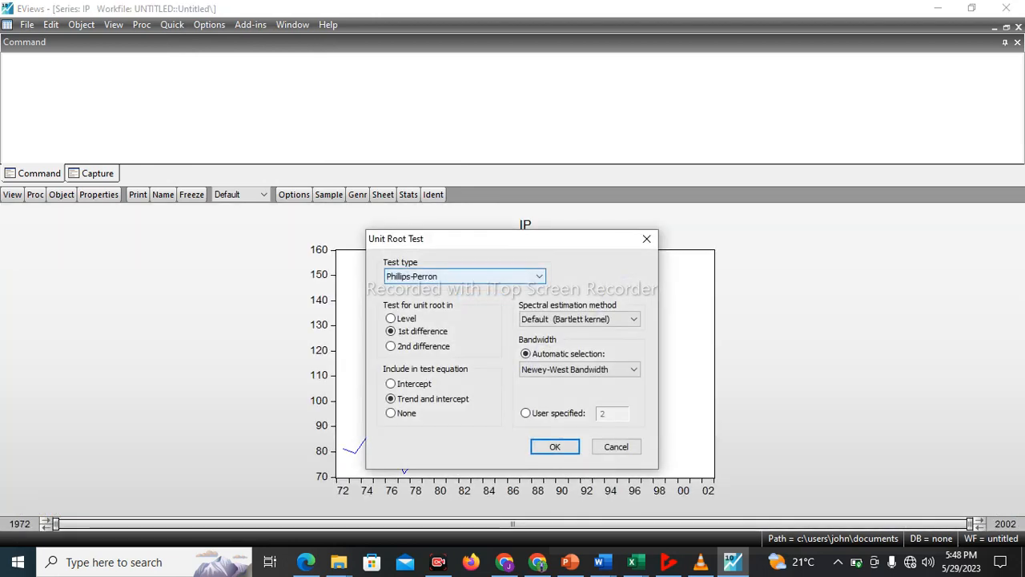
{"action": "left_click", "coordinate": [391, 319]}
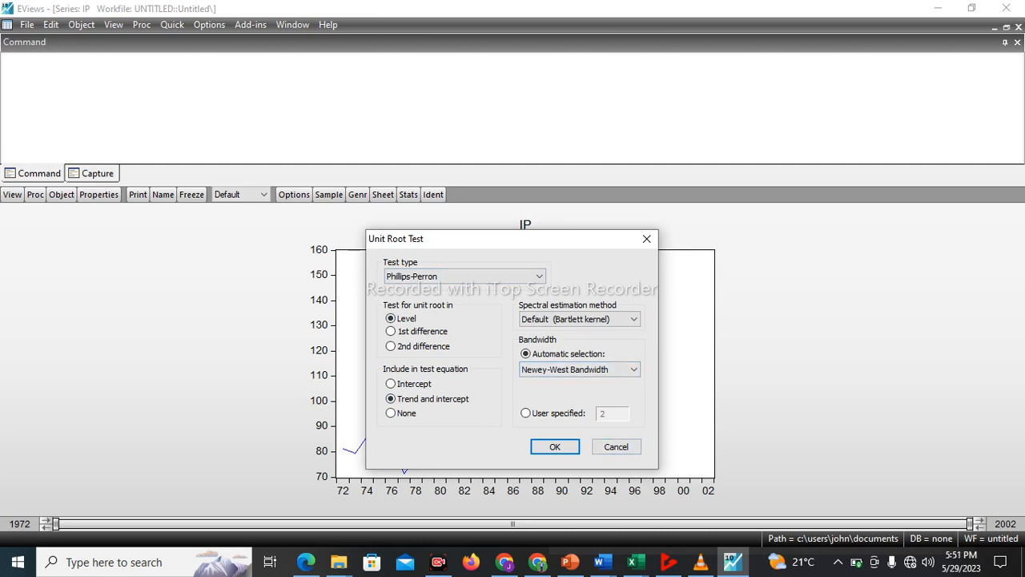
{"action": "left_click", "coordinate": [554, 446]}
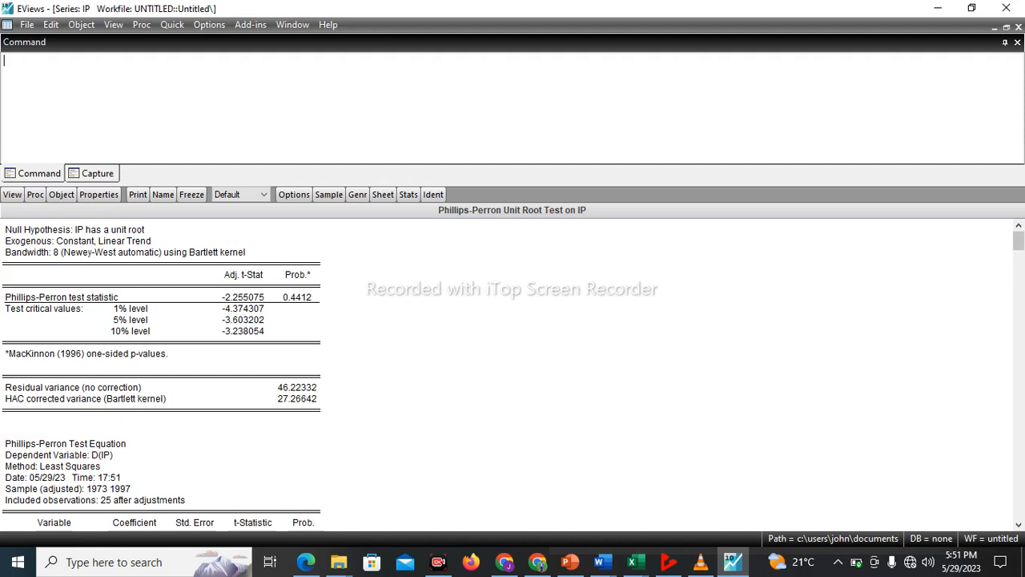
{"action": "left_click_drag", "start_coordinate": [1018, 243], "coordinate": [1017, 355]}
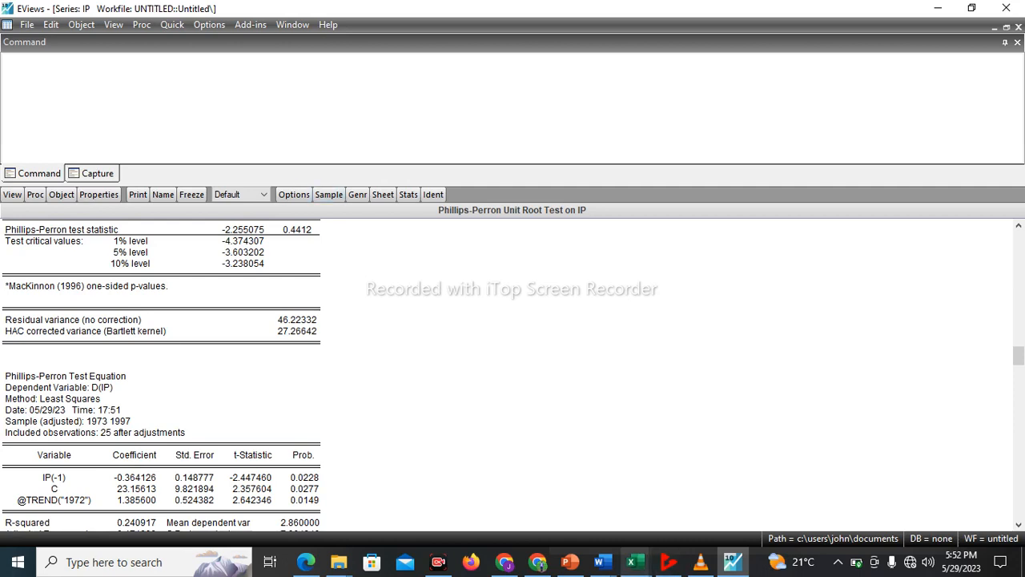
Check IP's Level constant, trend and prob entries against the stationarity table in Excel's Book1, and return to EViews
{"action": "left_click", "coordinate": [636, 562]}
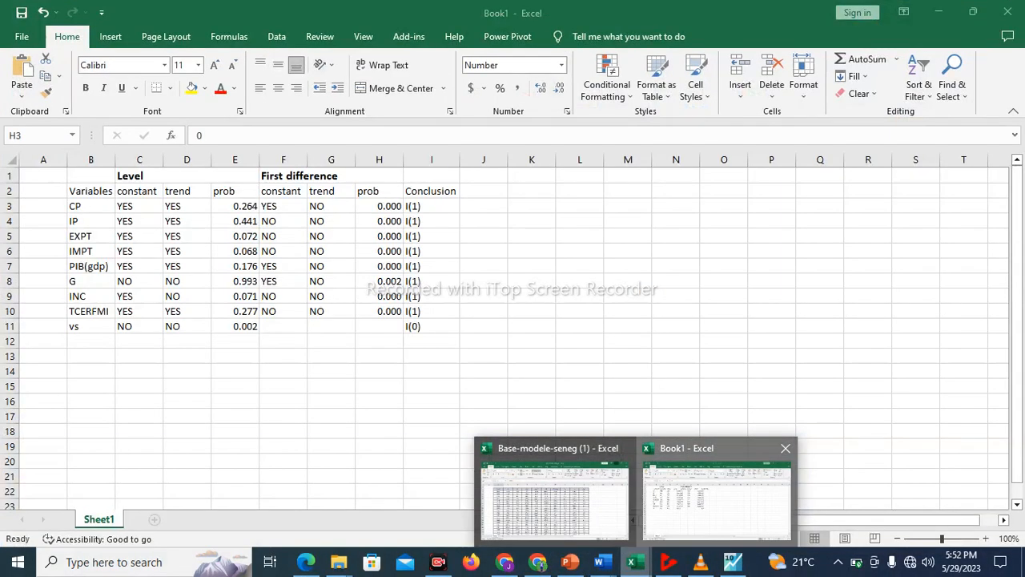
{"action": "left_click", "coordinate": [717, 498]}
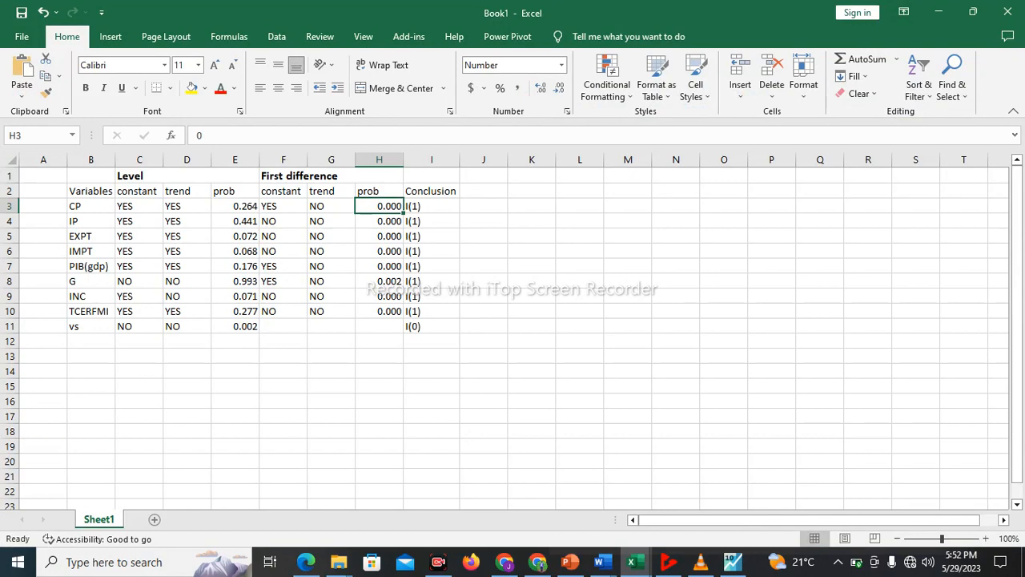
{"action": "left_click", "coordinate": [733, 561]}
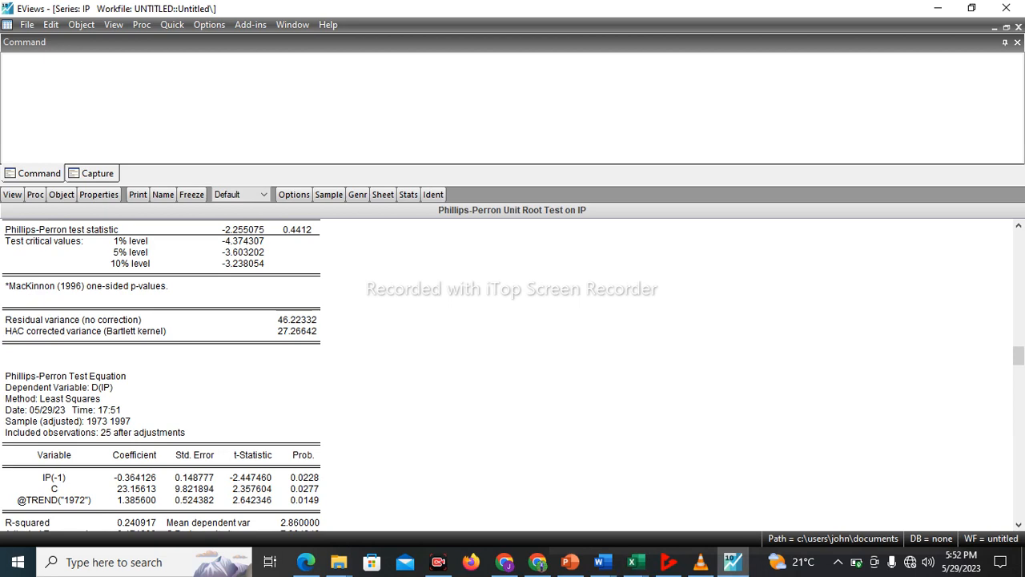
Run the Phillips-Perron unit root test on the IP series in 1st difference with trend and intercept
{"action": "left_click", "coordinate": [172, 25]}
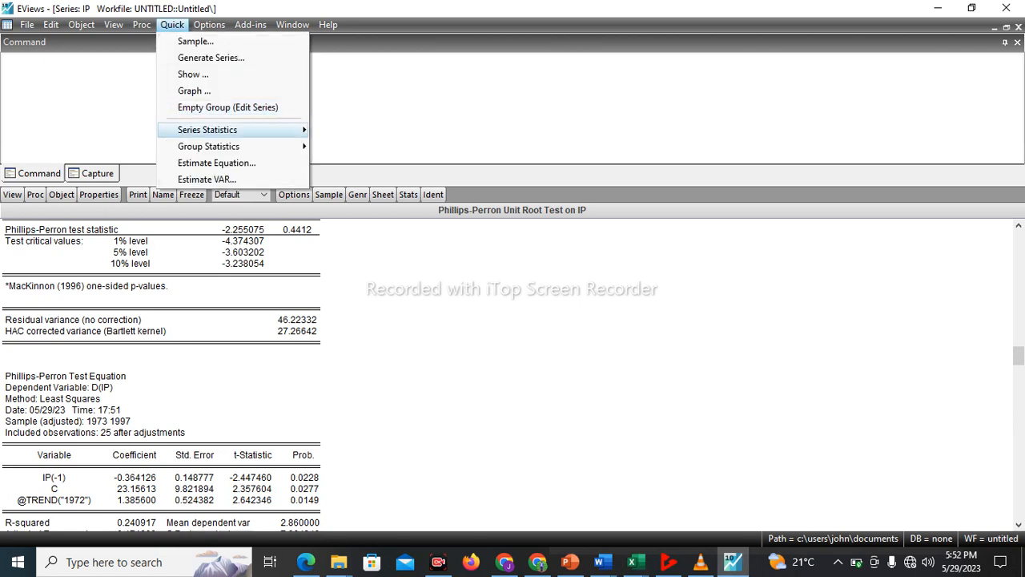
{"action": "mouse_move", "coordinate": [207, 129]}
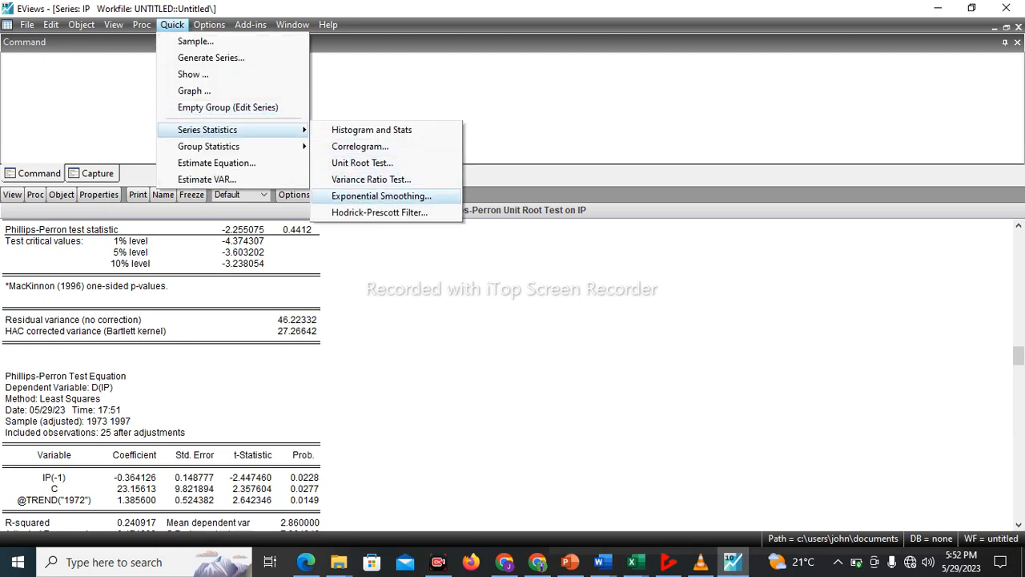
{"action": "left_click", "coordinate": [362, 162]}
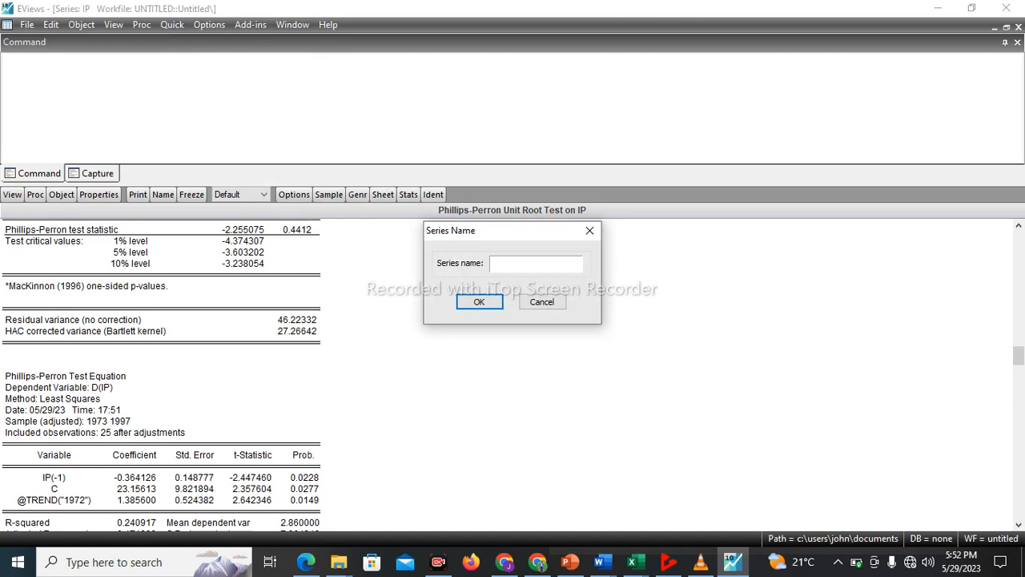
{"action": "type", "text": "ip"}
{"action": "key", "text": "Return"}
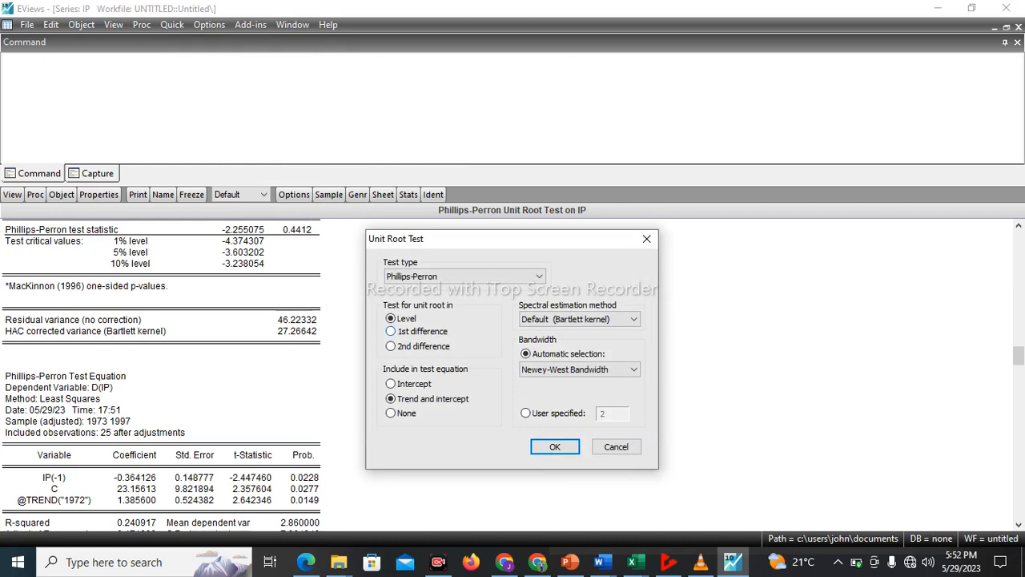
{"action": "left_click", "coordinate": [392, 330]}
{"action": "key", "text": "Return"}
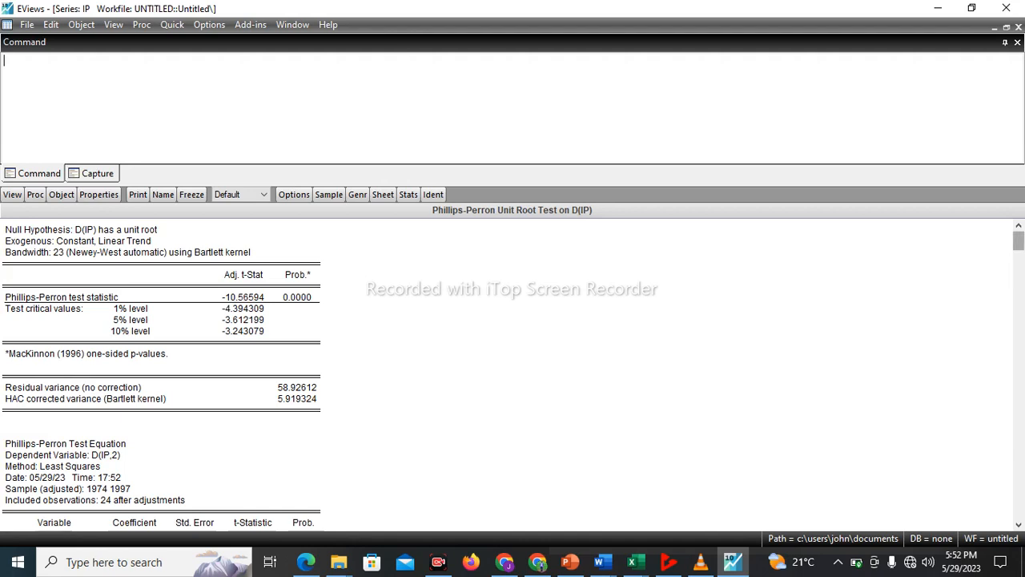
Examine the trend and constant probabilities in IP's first-difference test equation, and compare them with IP's First difference entries in Excel's Book1
{"action": "left_click_drag", "start_coordinate": [1018, 240], "coordinate": [1018, 352]}
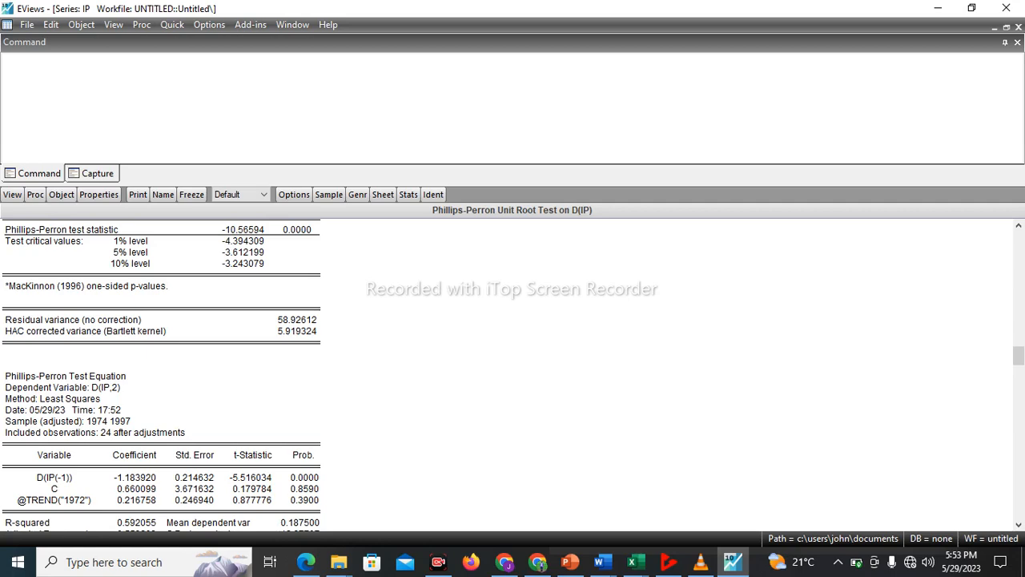
{"action": "left_click", "coordinate": [633, 562]}
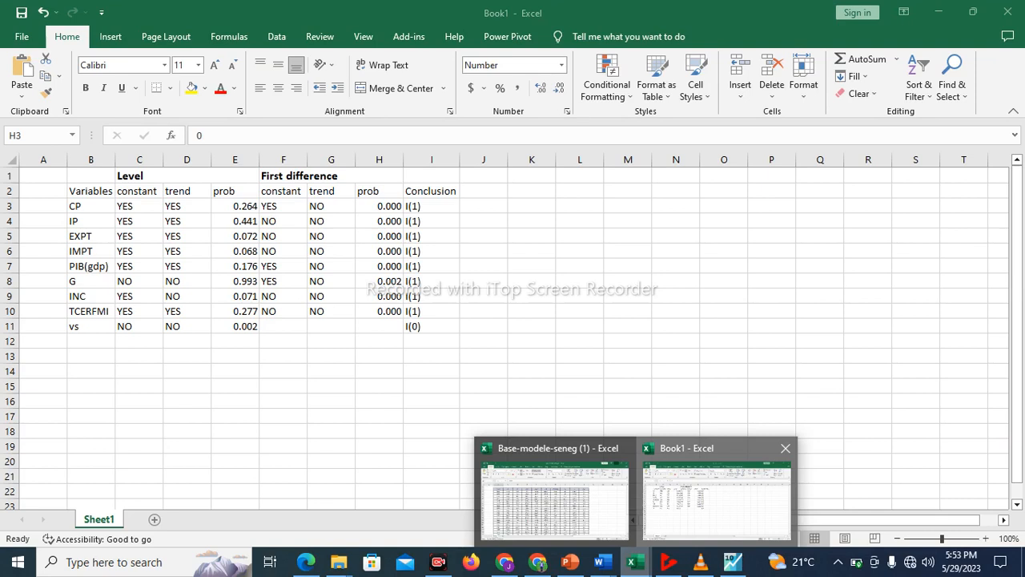
{"action": "left_click", "coordinate": [718, 500]}
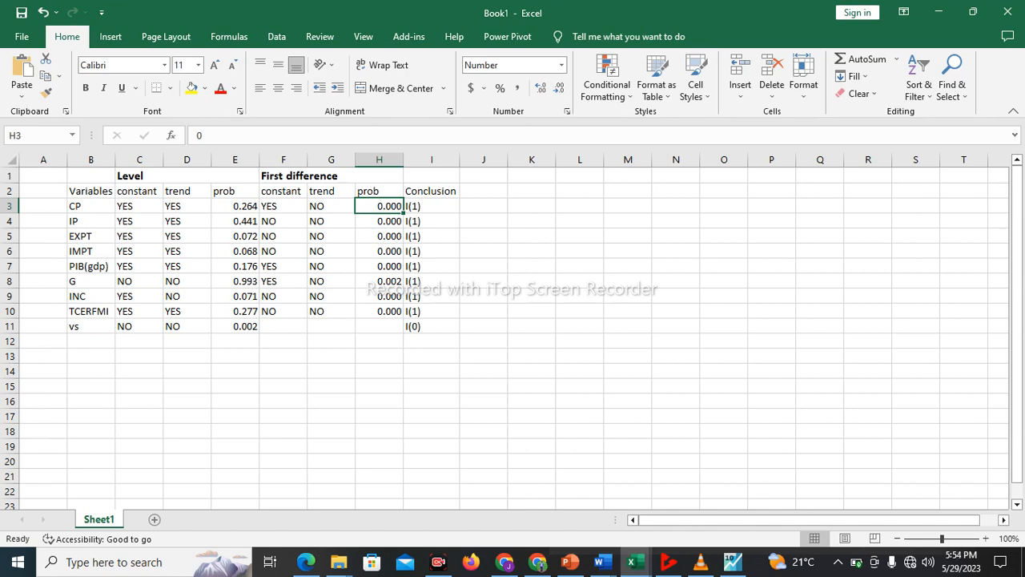
Switch to EViews and run the Phillips-Perron unit root test on the VS series in level with trend and intercept
{"action": "left_click", "coordinate": [90, 326]}
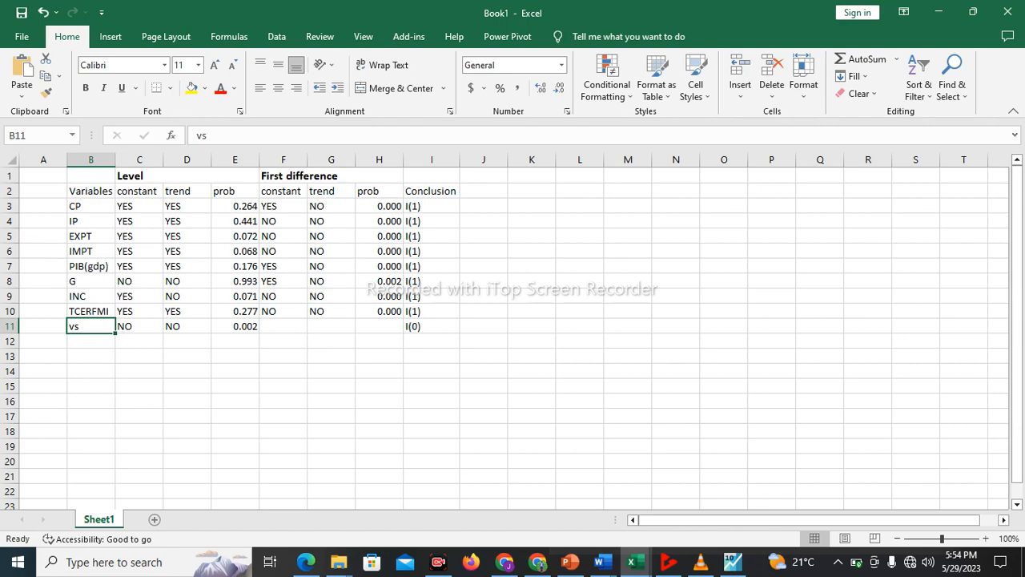
{"action": "left_click", "coordinate": [733, 562]}
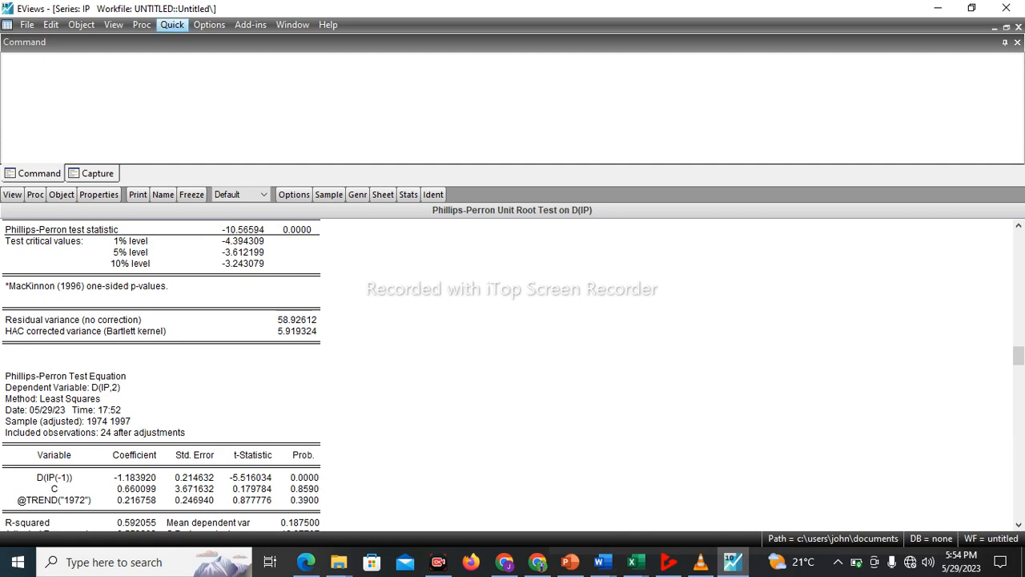
{"action": "left_click", "coordinate": [172, 24]}
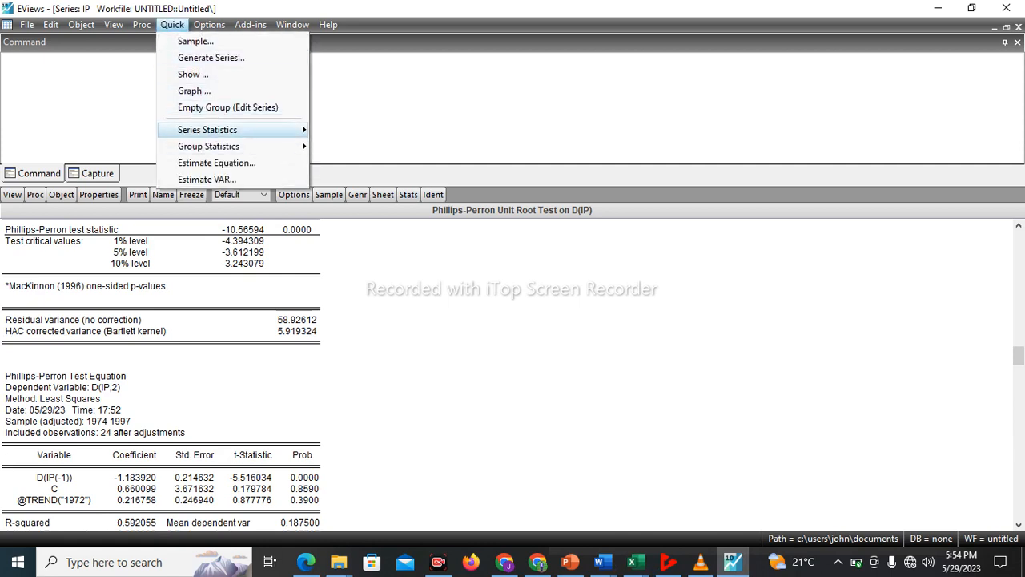
{"action": "mouse_move", "coordinate": [240, 129]}
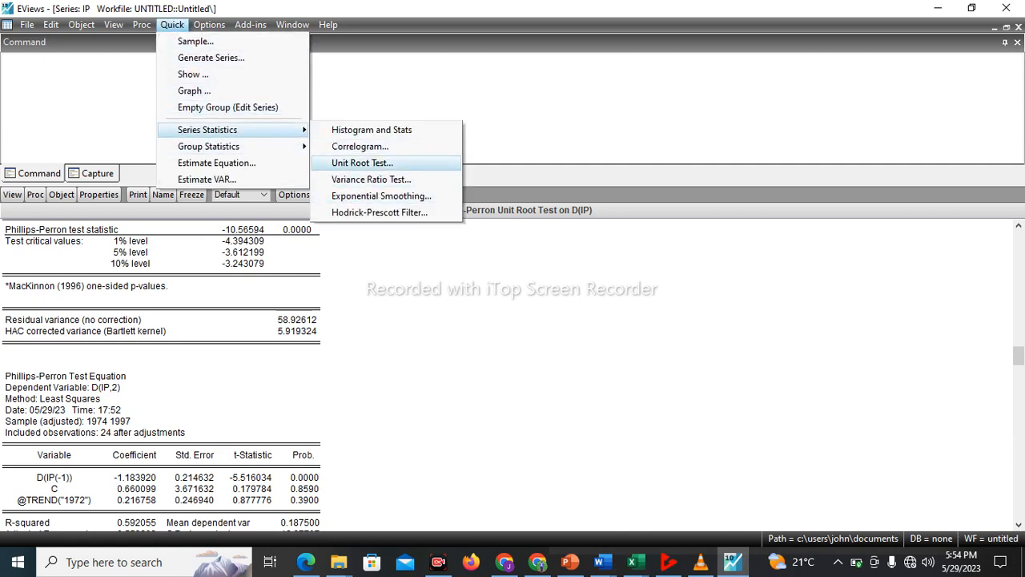
{"action": "left_click", "coordinate": [362, 163]}
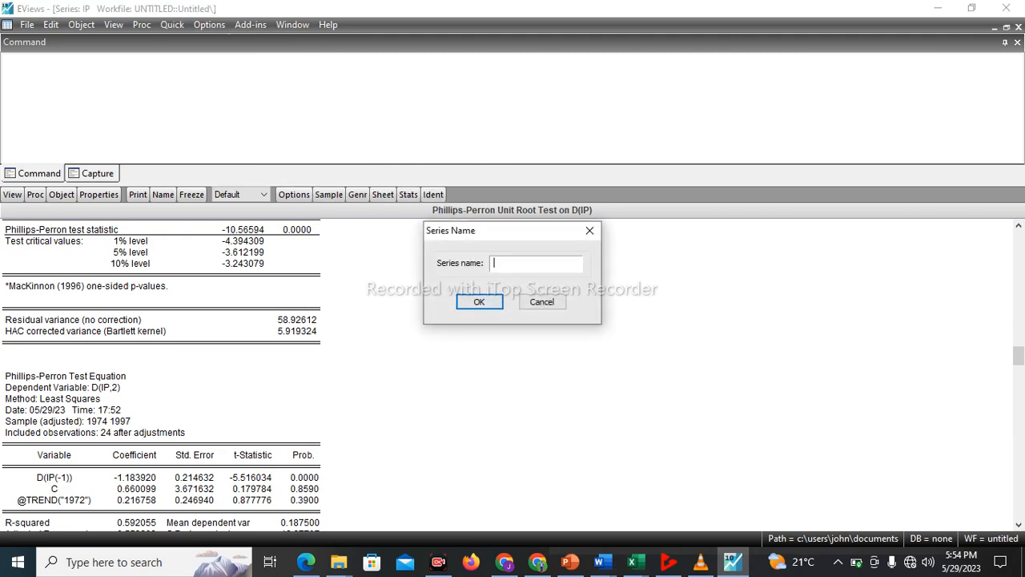
{"action": "type", "text": "vs"}
{"action": "key", "text": "Return"}
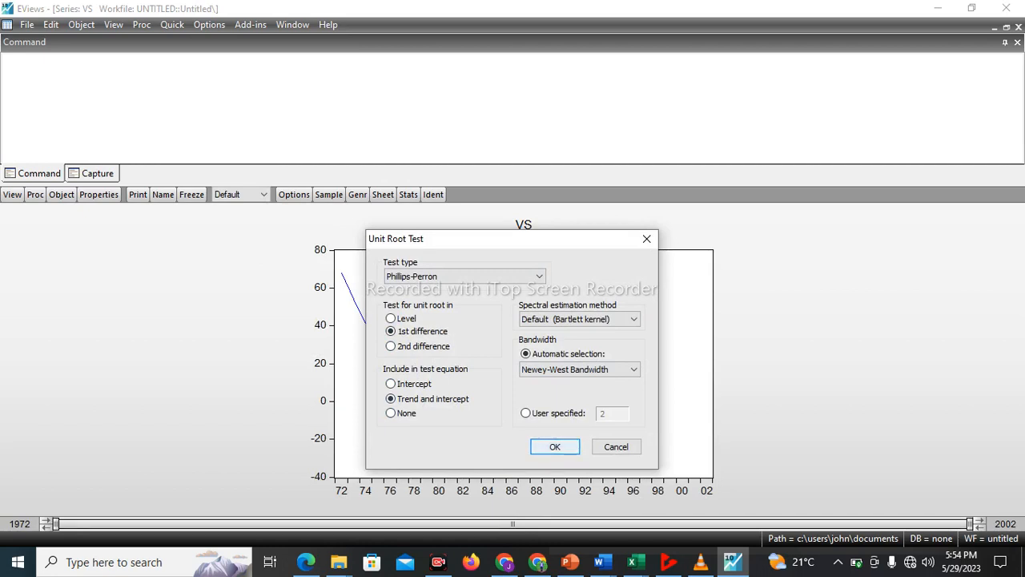
{"action": "left_click", "coordinate": [390, 319]}
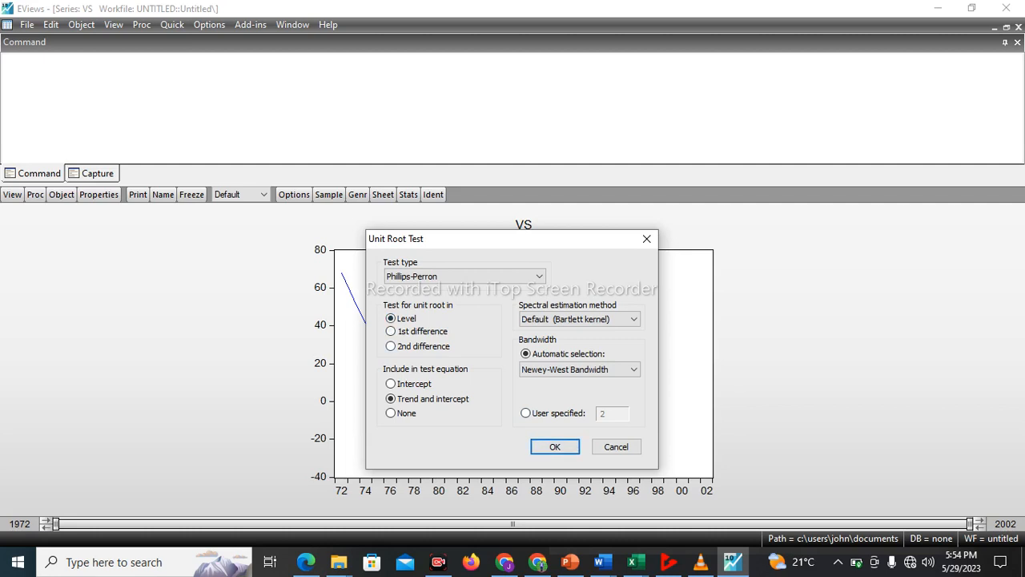
{"action": "left_click", "coordinate": [555, 447]}
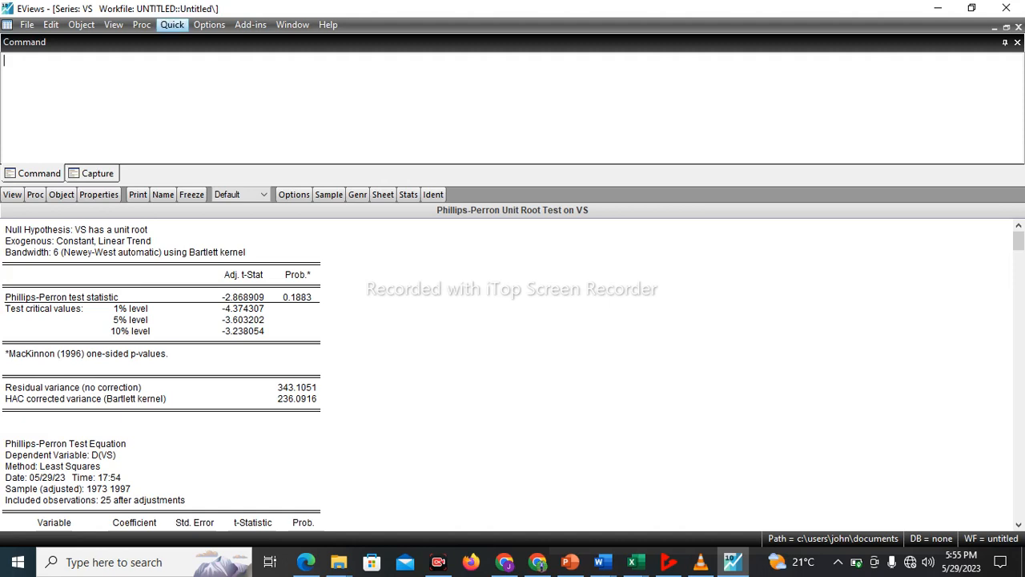
Run the Phillips-Perron unit root test on the VS series in level with neither trend nor intercept
{"action": "left_click", "coordinate": [172, 24]}
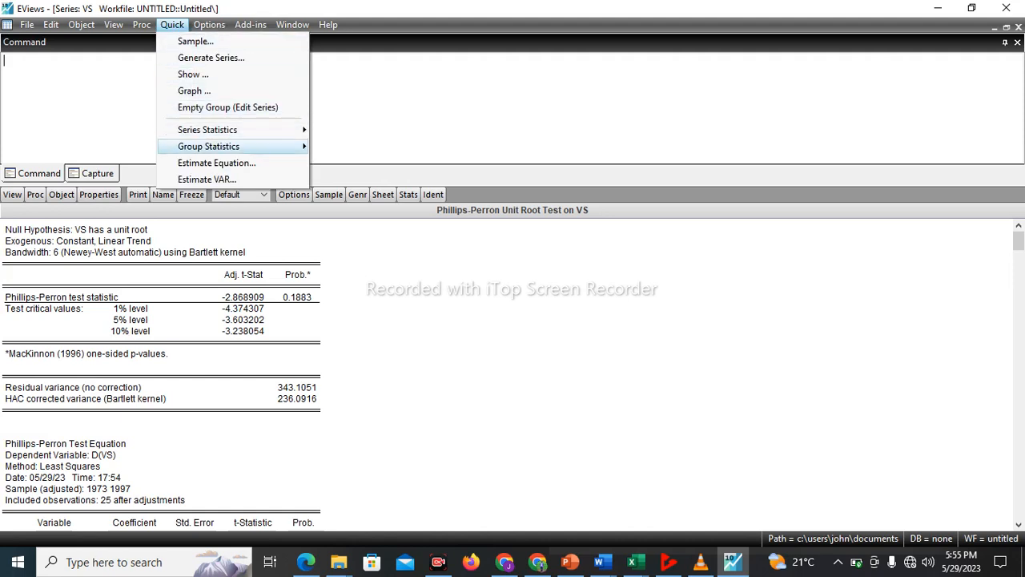
{"action": "mouse_move", "coordinate": [208, 146]}
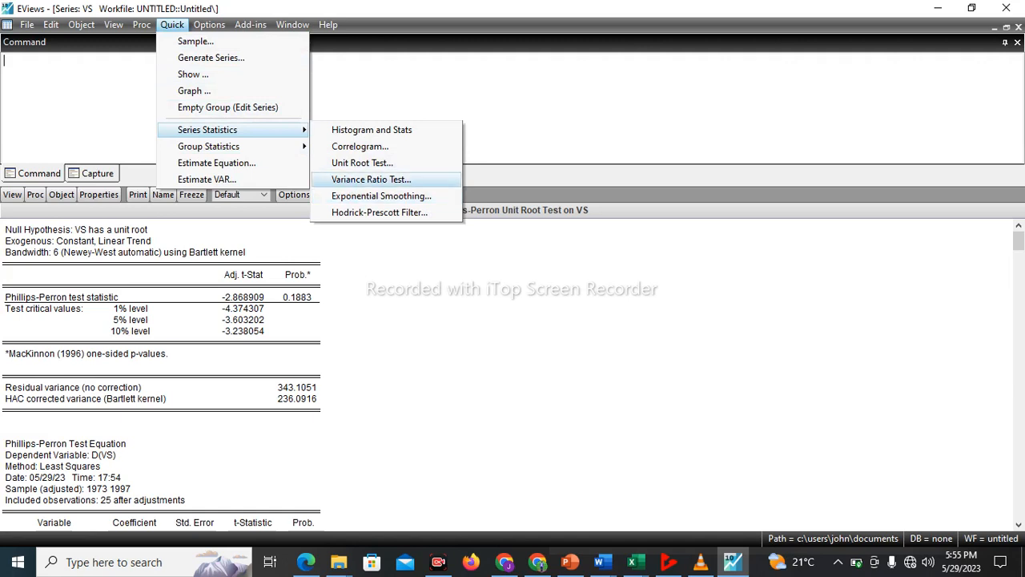
{"action": "left_click", "coordinate": [362, 162]}
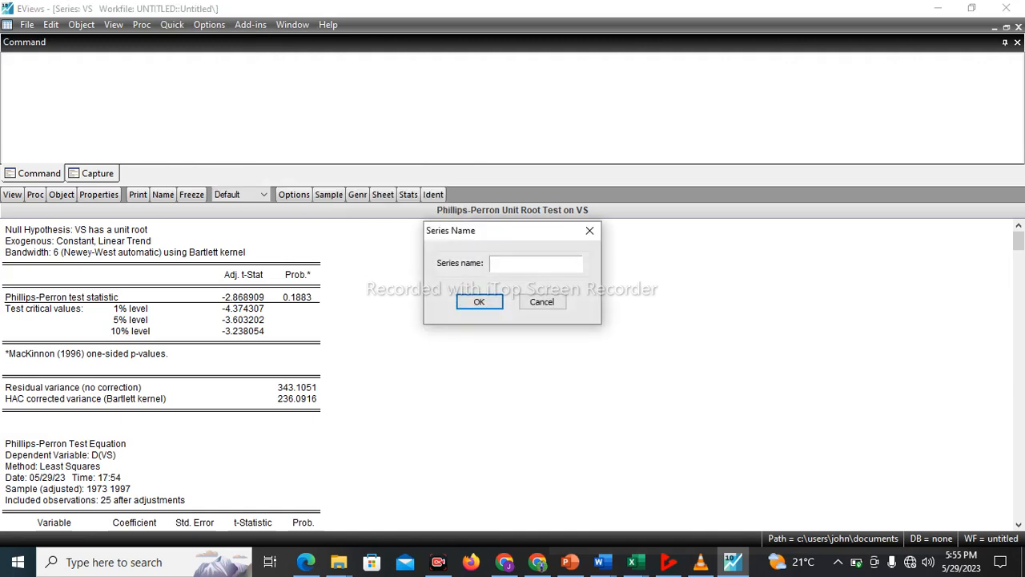
{"action": "type", "text": "v"}
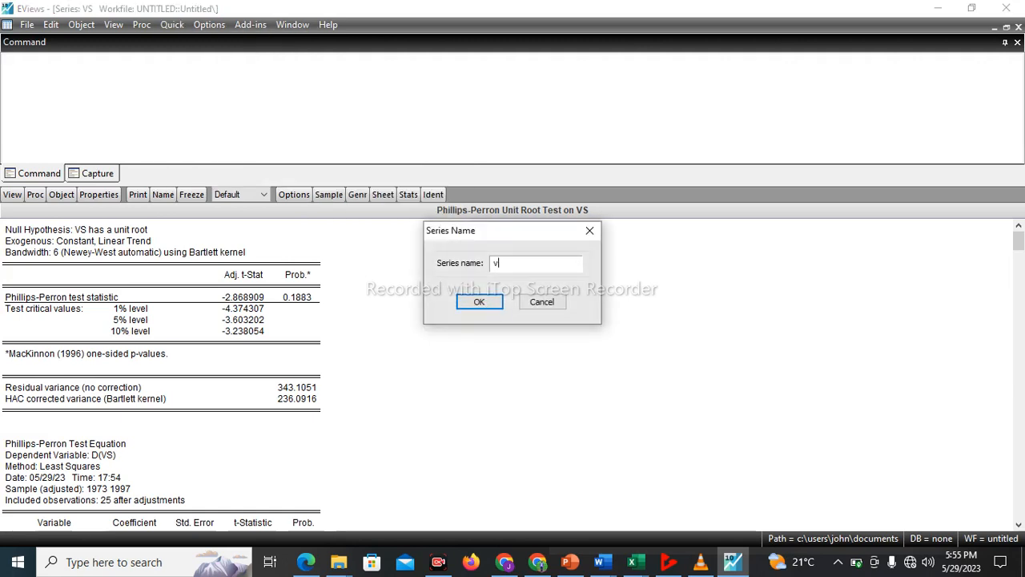
{"action": "type", "text": "s"}
{"action": "key", "text": "Return"}
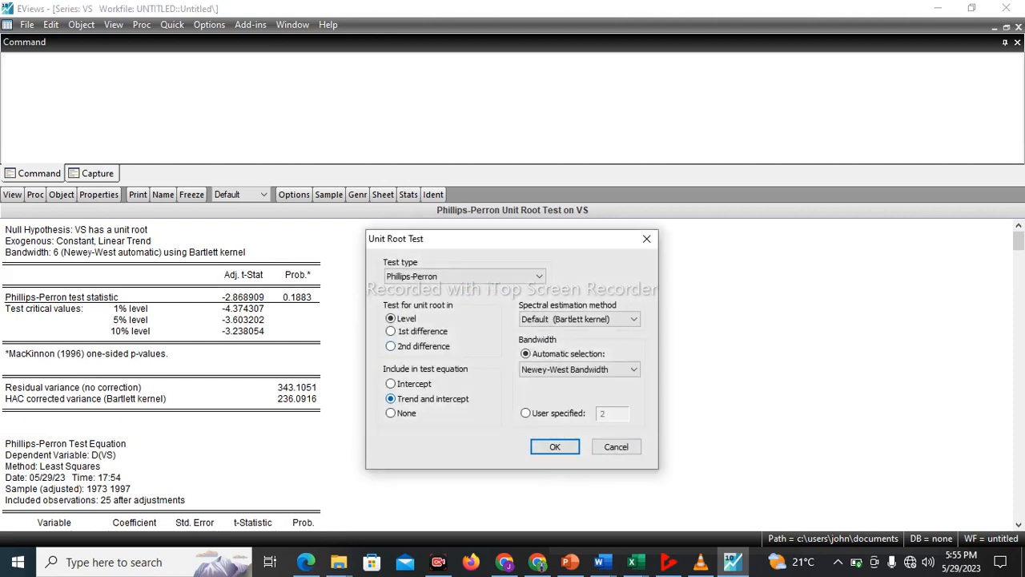
{"action": "left_click", "coordinate": [390, 414]}
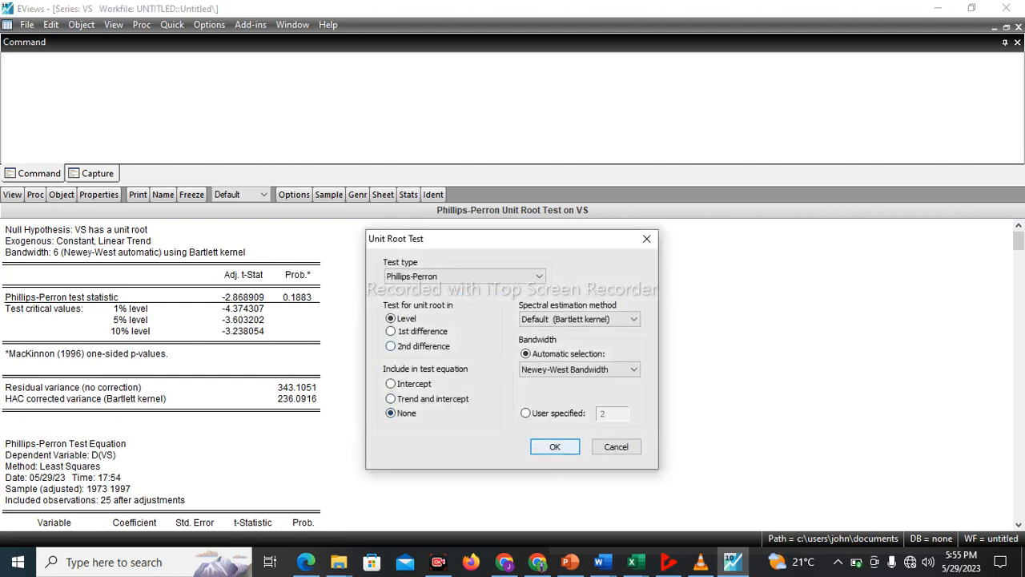
{"action": "left_click", "coordinate": [554, 446]}
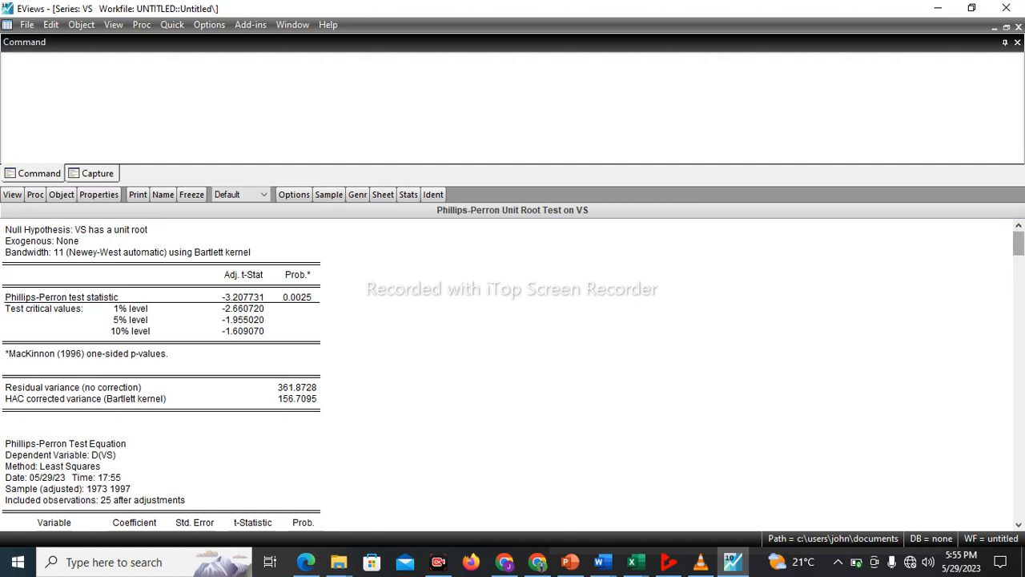
Examine the probabilities in VS's level test without exogenous terms, and compare them with the VS row in Excel's Book1
{"action": "left_click_drag", "start_coordinate": [1018, 244], "coordinate": [1018, 271]}
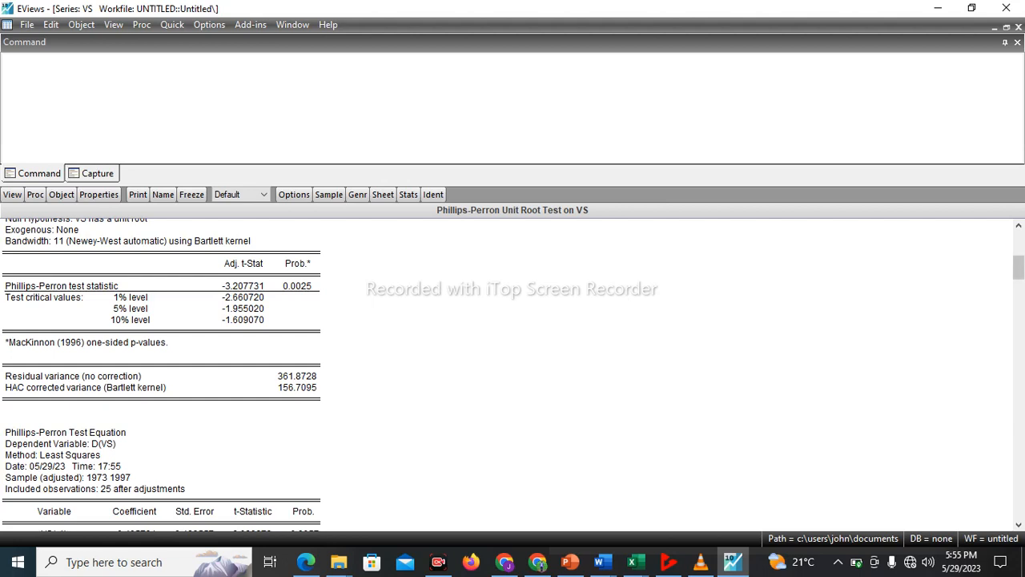
{"action": "mouse_move", "coordinate": [1018, 267]}
{"action": "left_mouse_down"}
{"action": "mouse_move", "coordinate": [1018, 339]}
{"action": "mouse_move", "coordinate": [1018, 280]}
{"action": "left_mouse_up"}
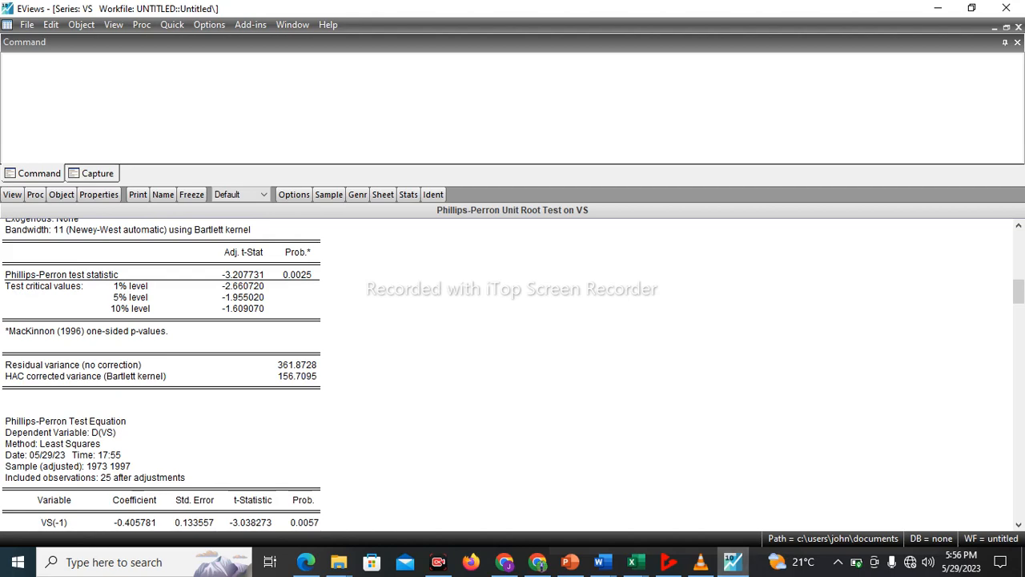
{"action": "mouse_move", "coordinate": [632, 561]}
{"action": "left_click", "coordinate": [716, 504]}
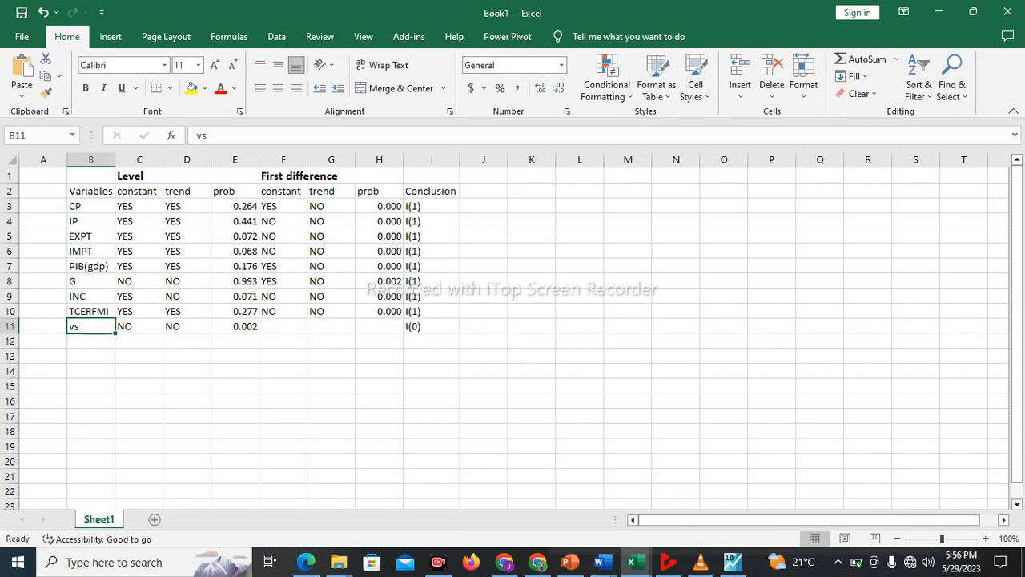
{"action": "left_click", "coordinate": [90, 191]}
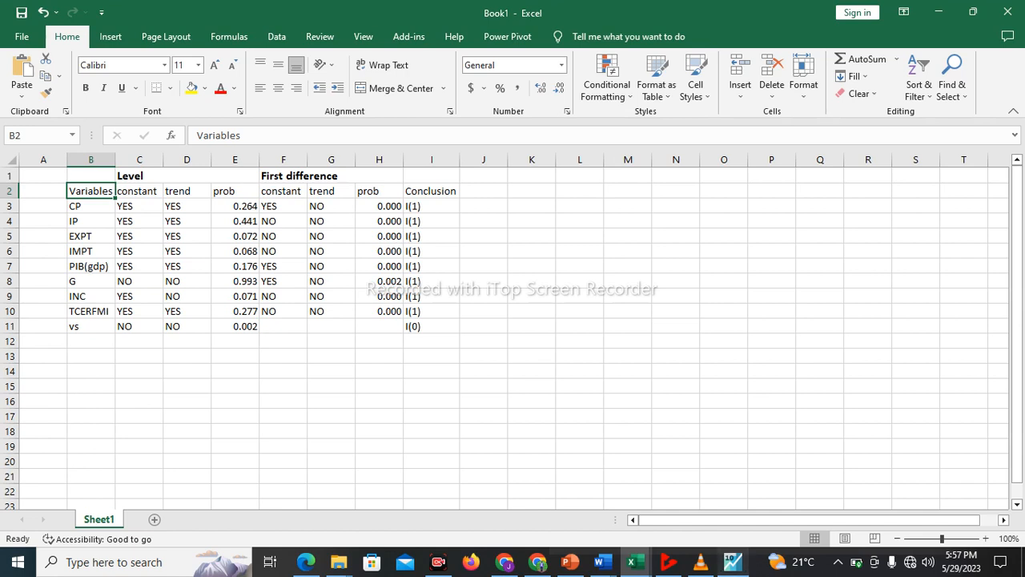
Return to EViews and apply the Hodrick-Prescott filter to the VS series with lambda 100 and the smoothed series hptrend01
{"action": "left_click", "coordinate": [732, 561]}
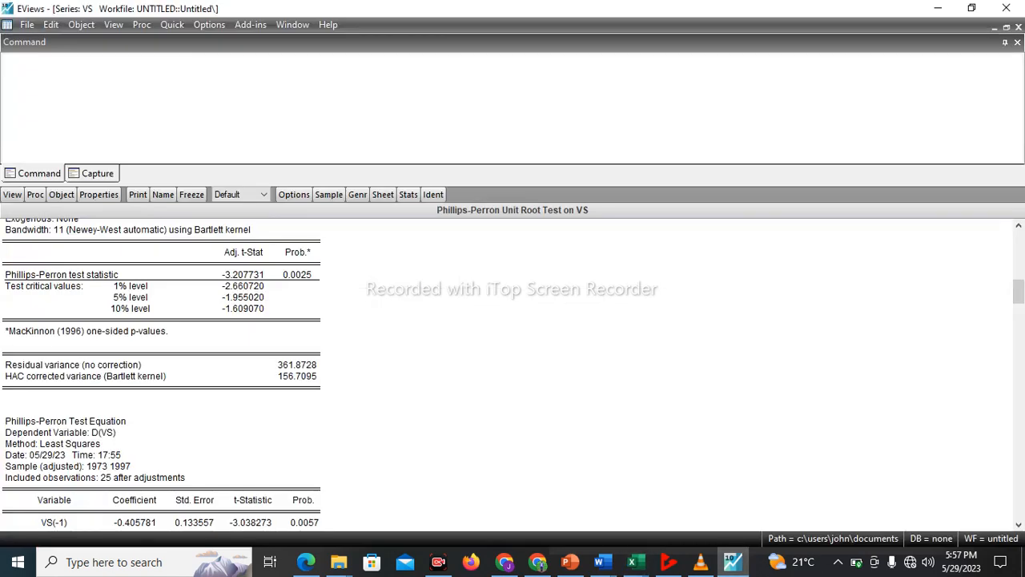
{"action": "left_click", "coordinate": [172, 24]}
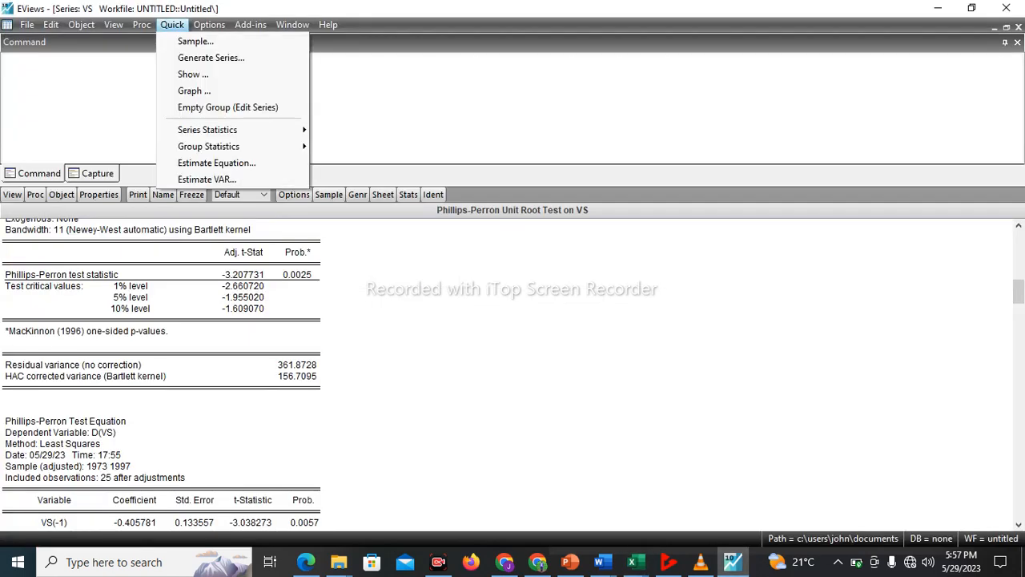
{"action": "mouse_move", "coordinate": [207, 129]}
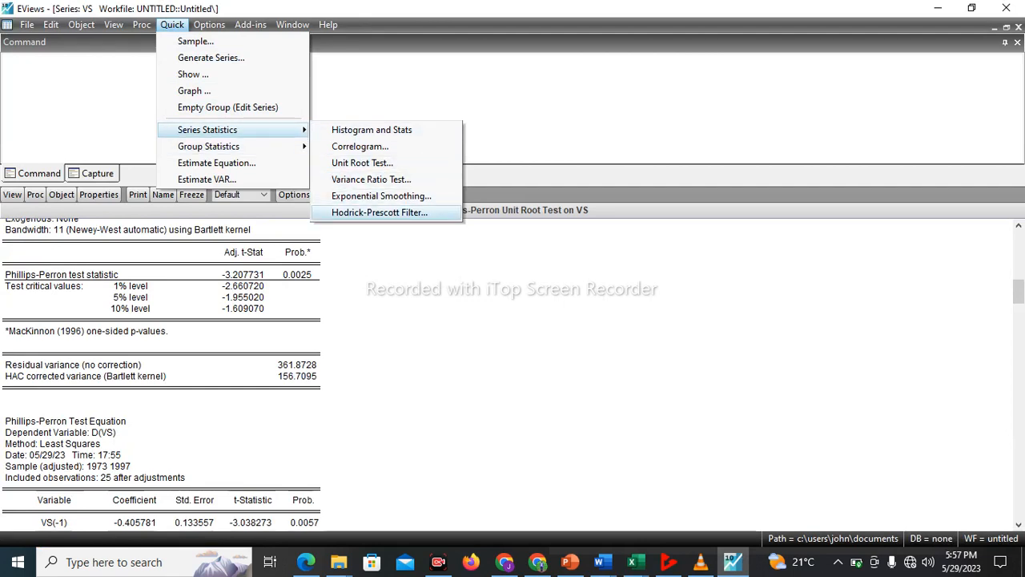
{"action": "left_click", "coordinate": [380, 212]}
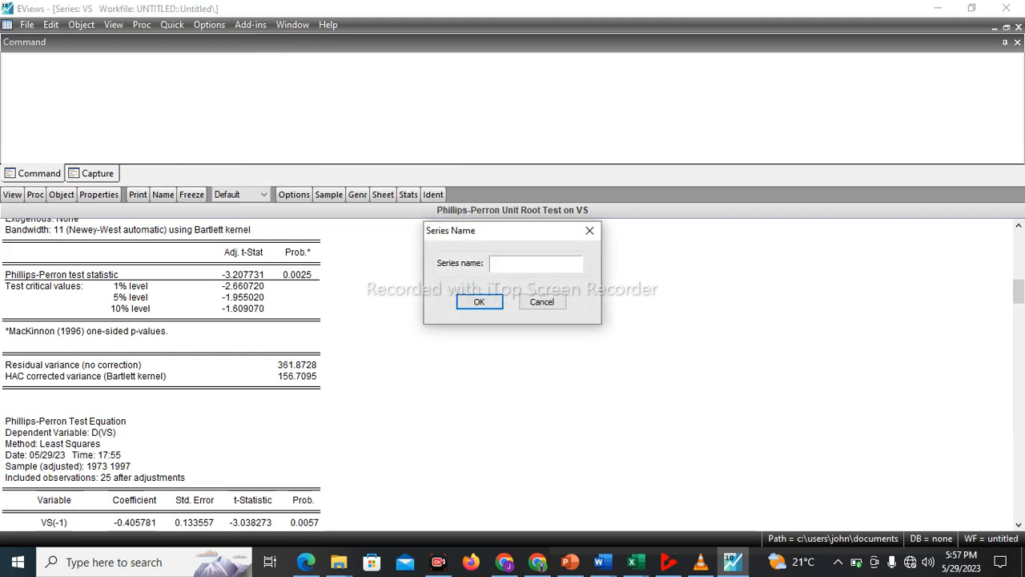
{"action": "type", "text": "vs"}
{"action": "key", "text": "Return"}
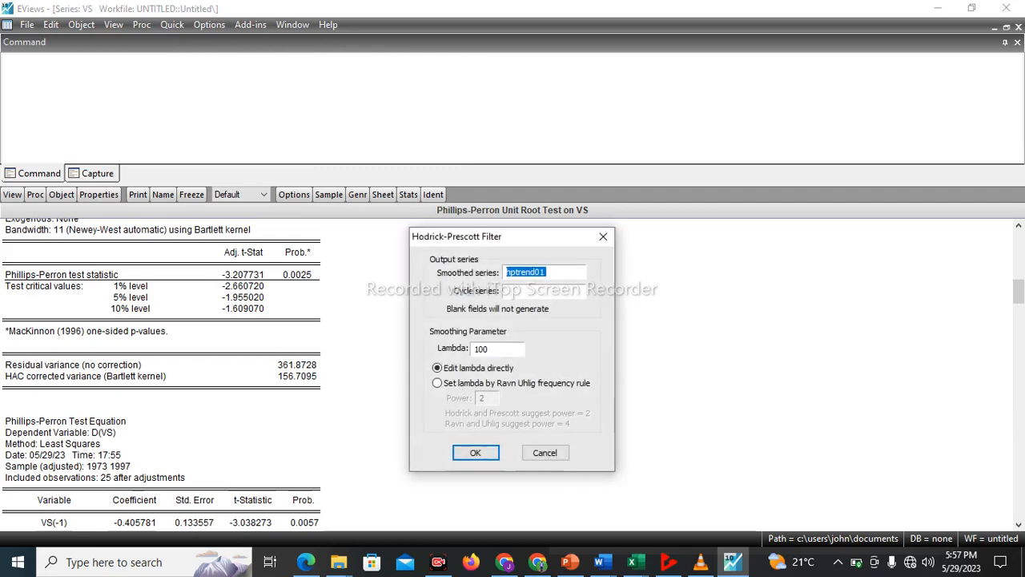
{"action": "key", "text": "Return"}
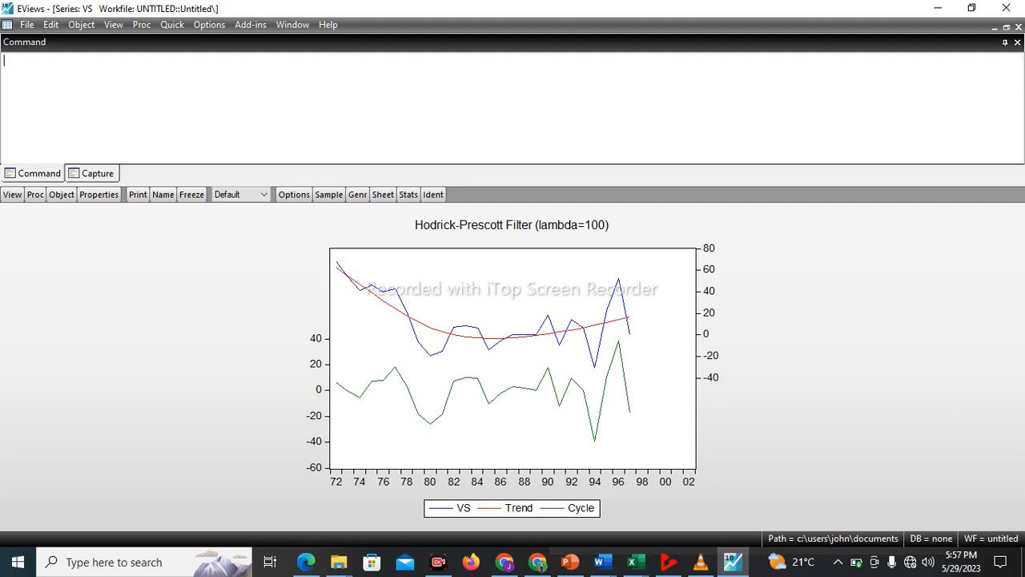
{"action": "mouse_move", "coordinate": [522, 335]}
Apply the Hodrick-Prescott filter to the CP series with lambda 100, and view its trend and cycle graph
{"action": "left_click", "coordinate": [172, 24]}
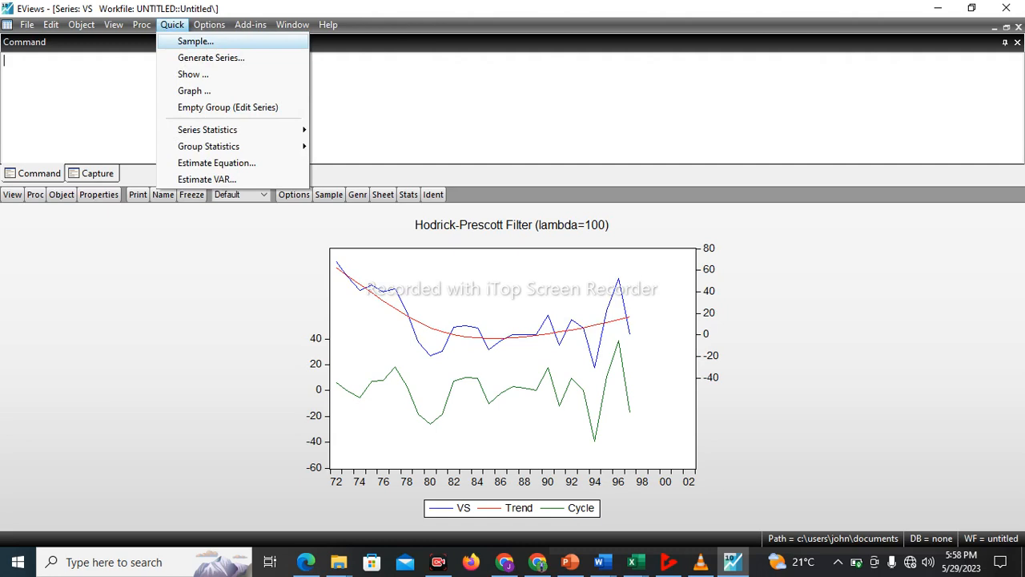
{"action": "mouse_move", "coordinate": [293, 25]}
{"action": "mouse_move", "coordinate": [172, 25]}
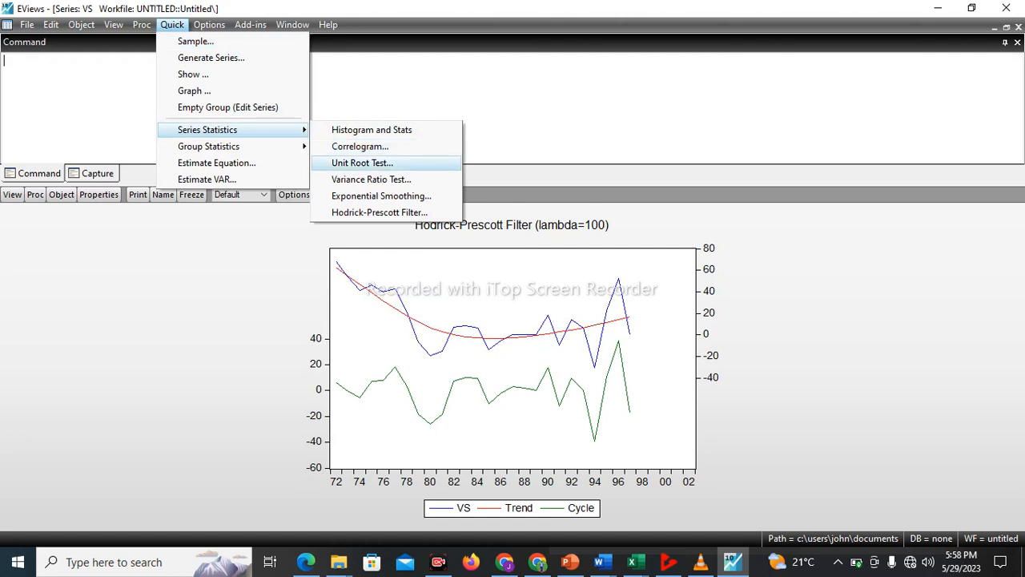
{"action": "left_click", "coordinate": [379, 212]}
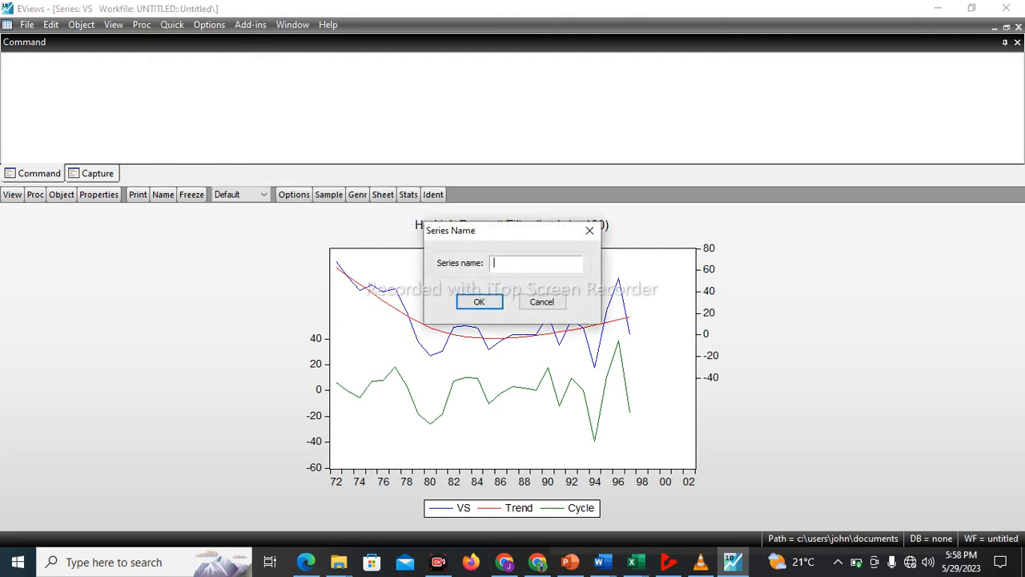
{"action": "type", "text": "cp"}
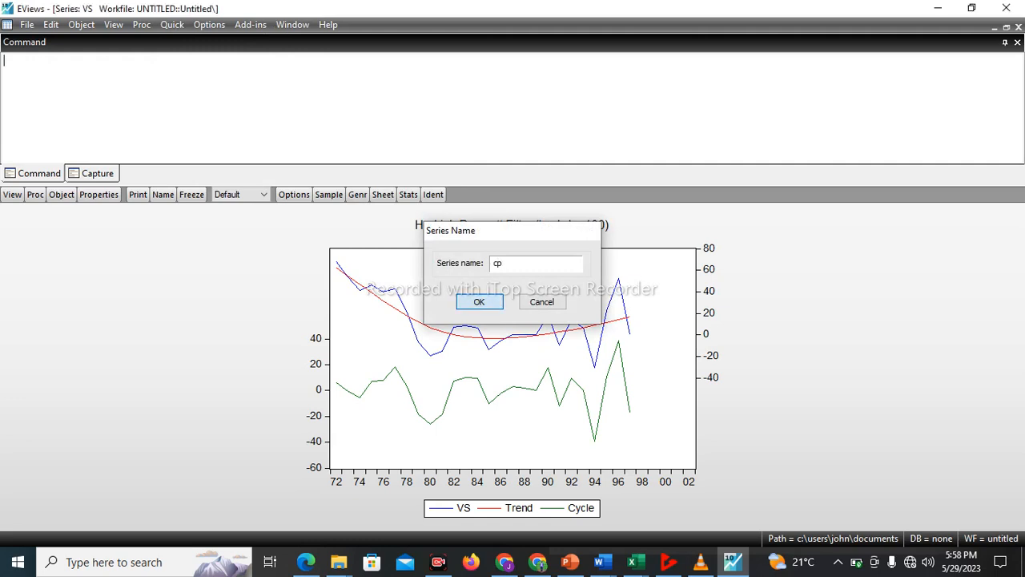
{"action": "key", "text": "Return"}
{"action": "key", "text": "Return"}
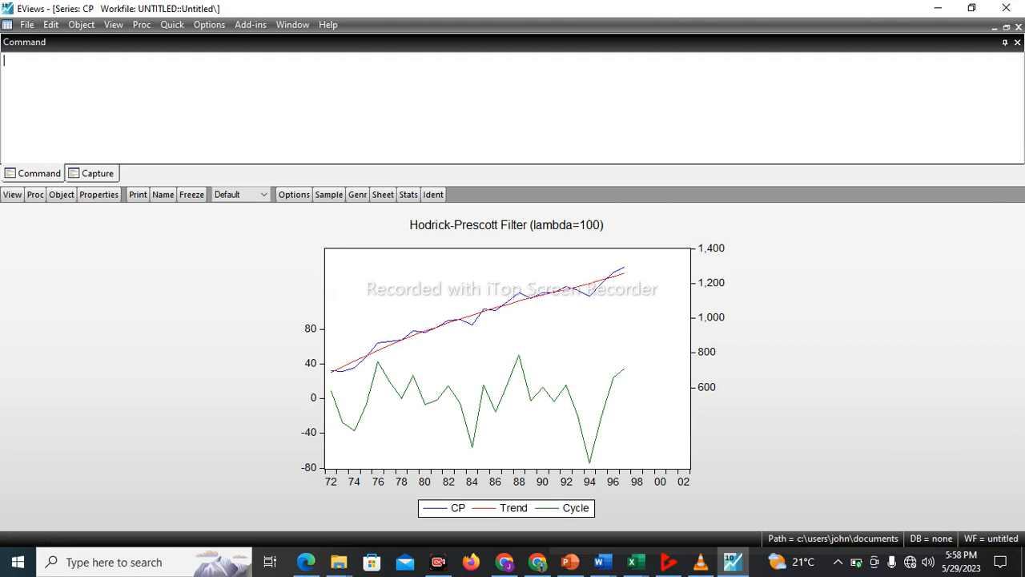
{"action": "mouse_move", "coordinate": [517, 352]}
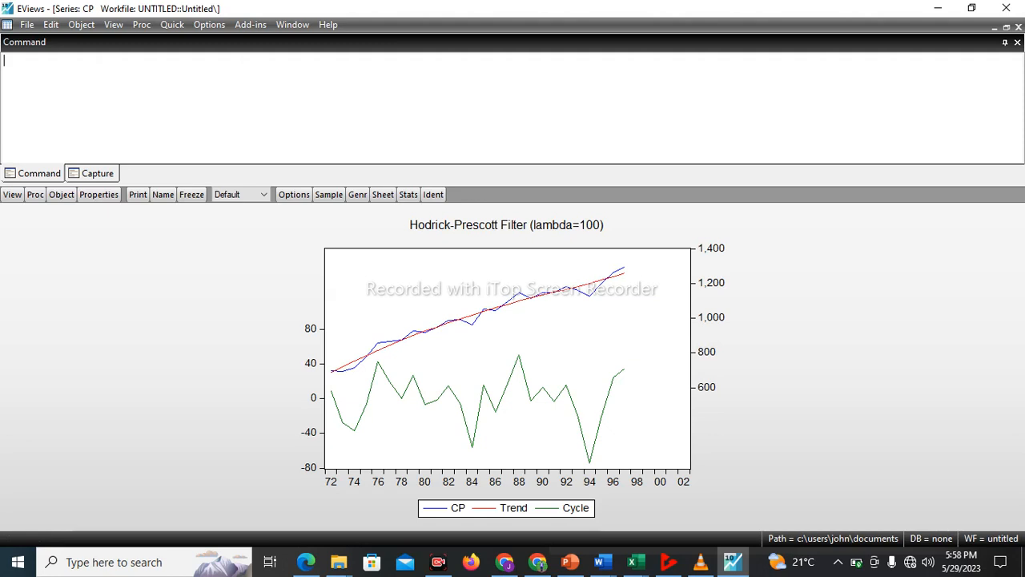
{"action": "mouse_move", "coordinate": [577, 286]}
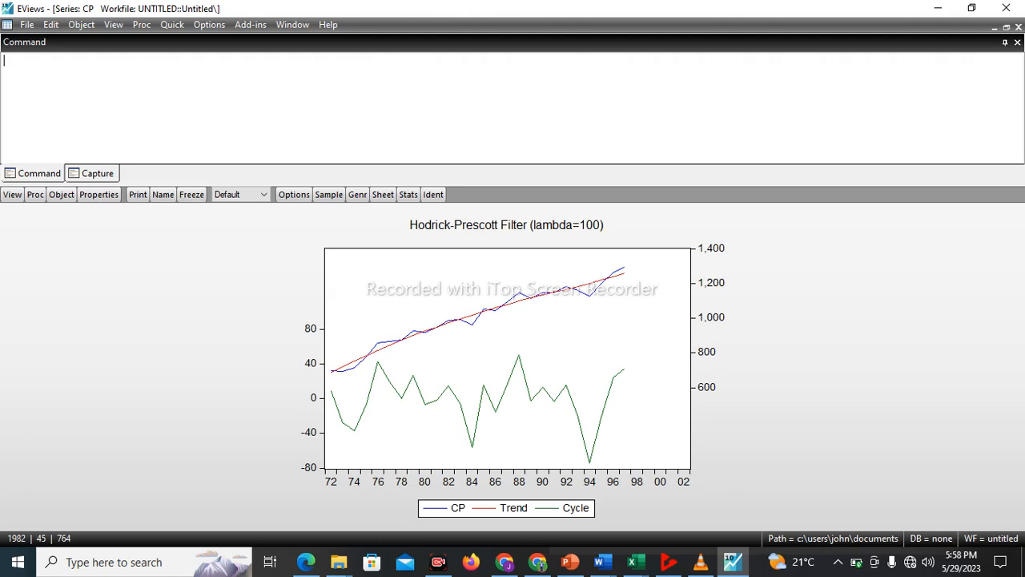
Switch to the Base-modele-seneg (1) workbook in Excel and examine the data rows for the years up to 2002
{"action": "left_click", "coordinate": [633, 561]}
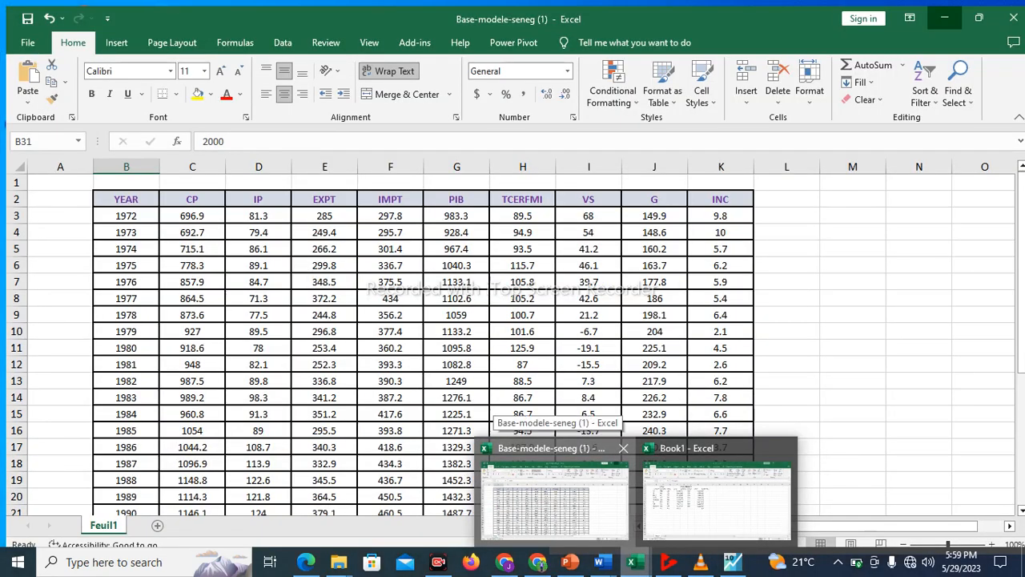
{"action": "left_click", "coordinate": [554, 498]}
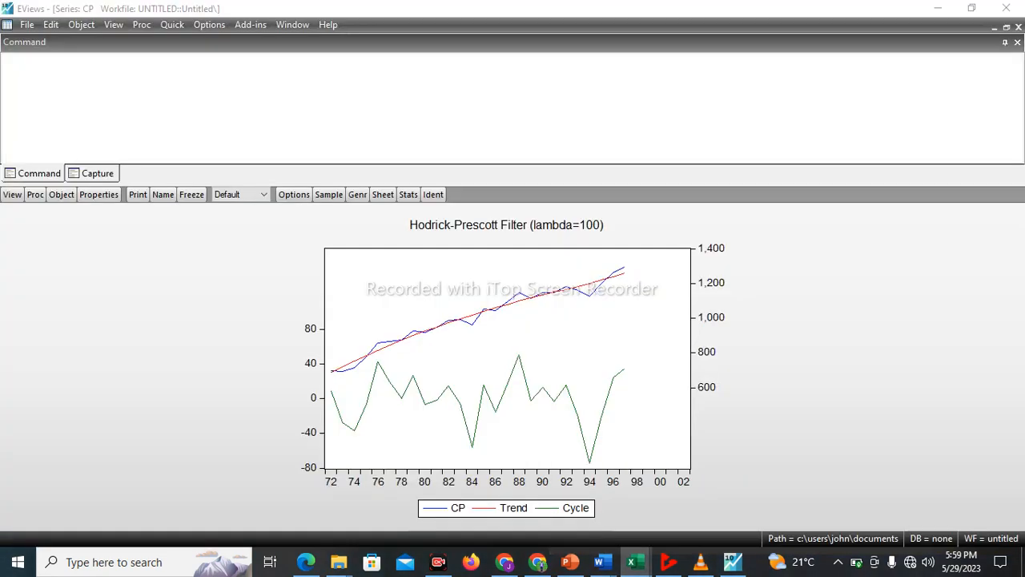
{"action": "left_click_drag", "start_coordinate": [1016, 201], "coordinate": [1016, 333]}
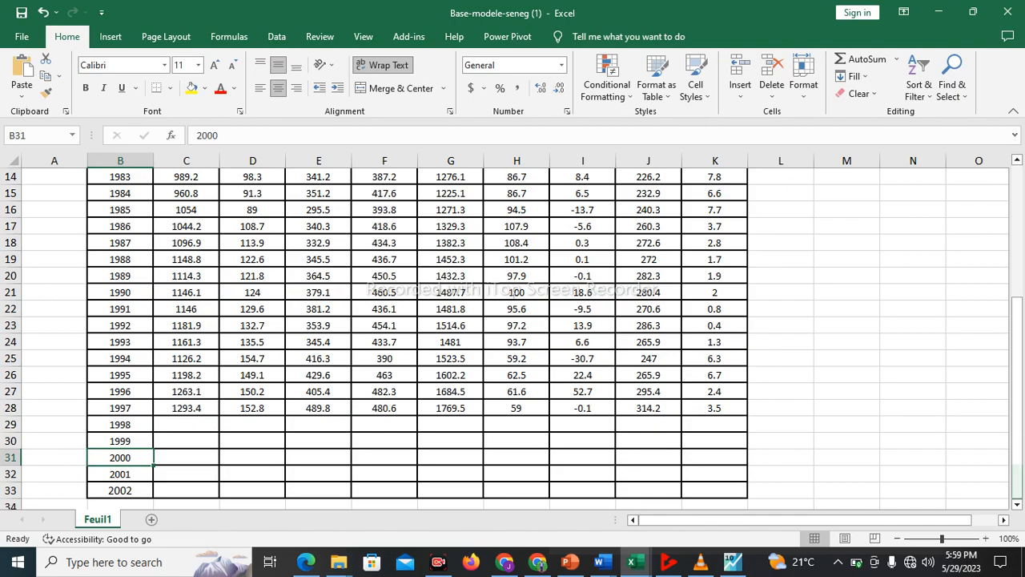
Switch to EViews and smooth the CP series exponentially with Holt-Winters - No seasonal, estimation sample 1972 2002 and smoothed series cpsm
{"action": "mouse_move", "coordinate": [1017, 365]}
{"action": "left_mouse_down"}
{"action": "mouse_move", "coordinate": [1017, 333]}
{"action": "mouse_move", "coordinate": [1017, 364]}
{"action": "left_mouse_up"}
{"action": "left_click_drag", "start_coordinate": [1017, 400], "coordinate": [1017, 269]}
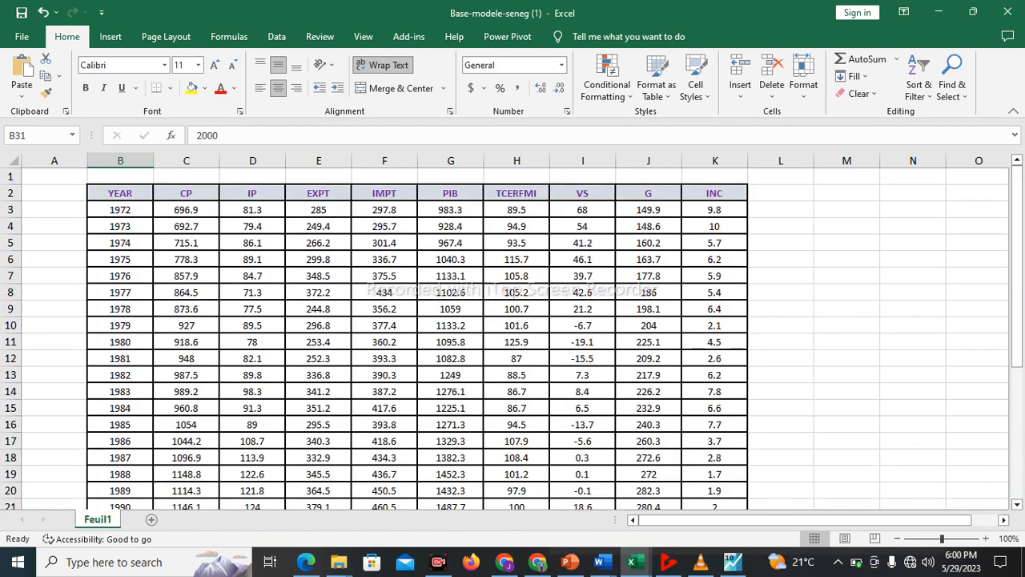
{"action": "left_click", "coordinate": [732, 561]}
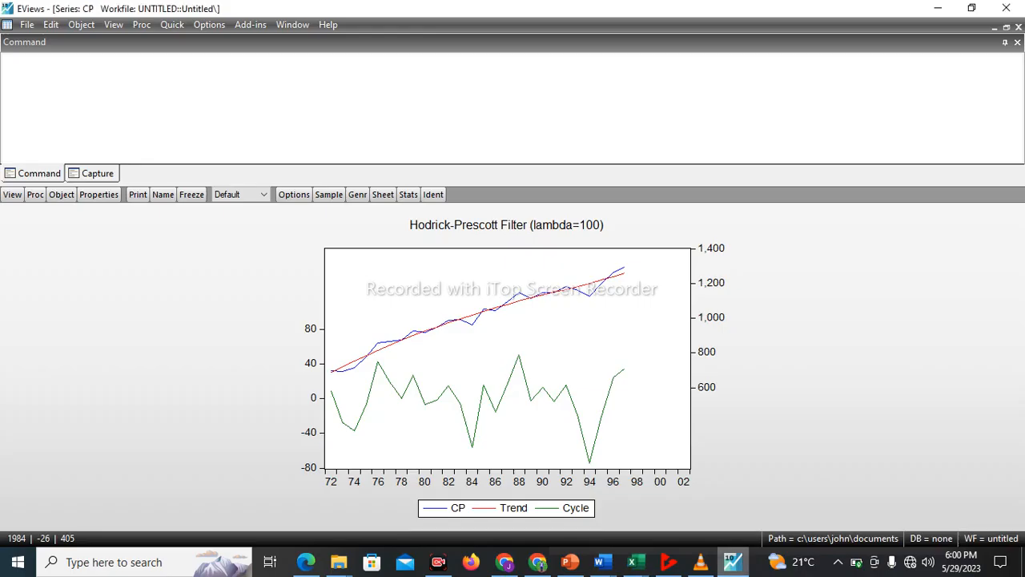
{"action": "mouse_move", "coordinate": [700, 561]}
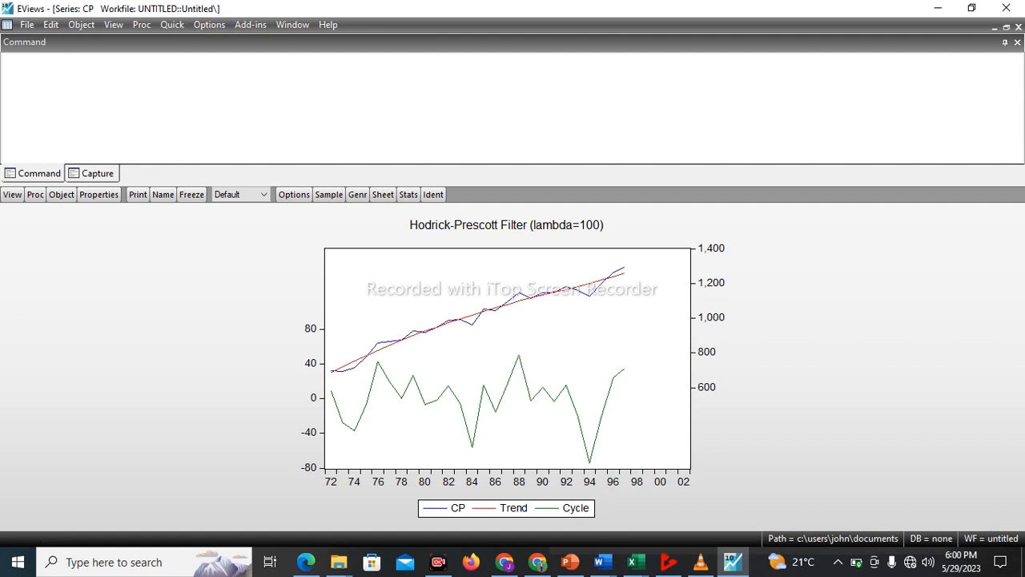
{"action": "left_click", "coordinate": [292, 24]}
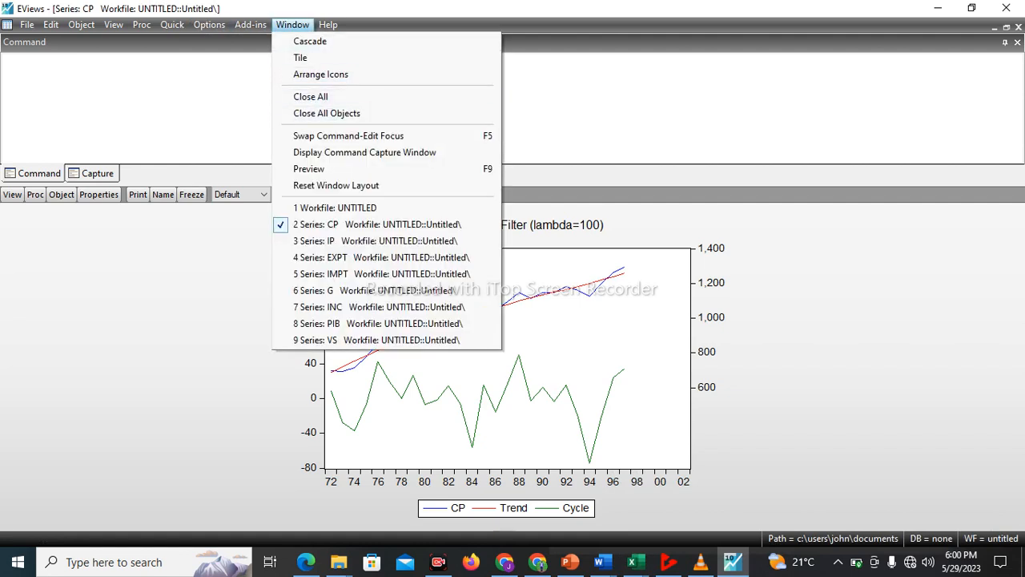
{"action": "mouse_move", "coordinate": [209, 25]}
{"action": "mouse_move", "coordinate": [173, 24]}
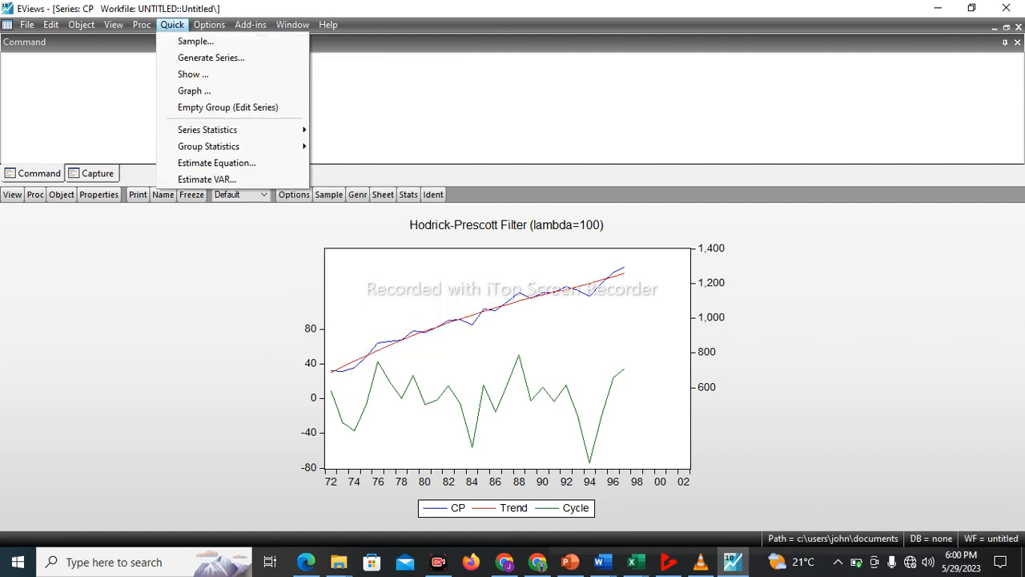
{"action": "mouse_move", "coordinate": [241, 130]}
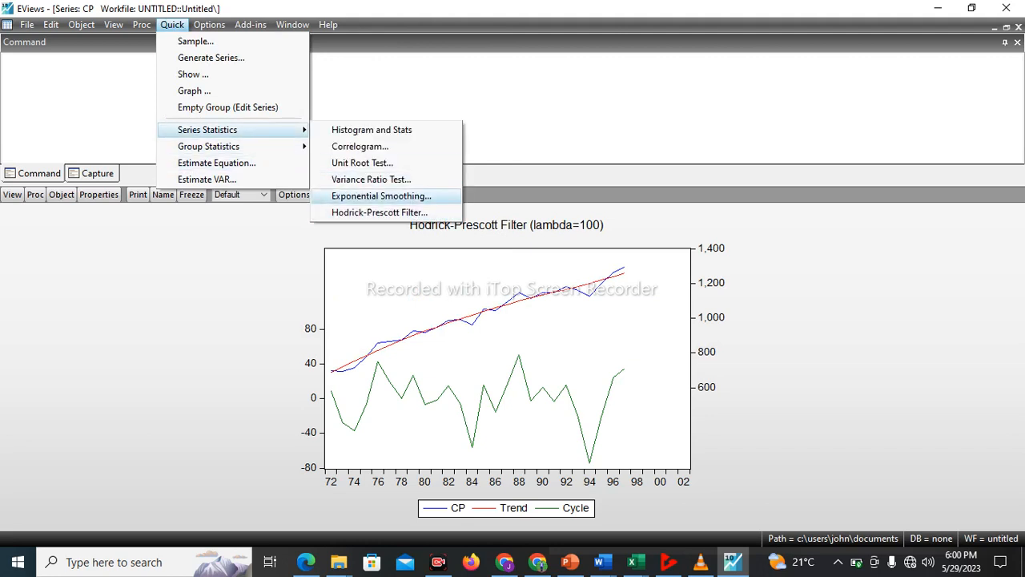
{"action": "left_click", "coordinate": [381, 196]}
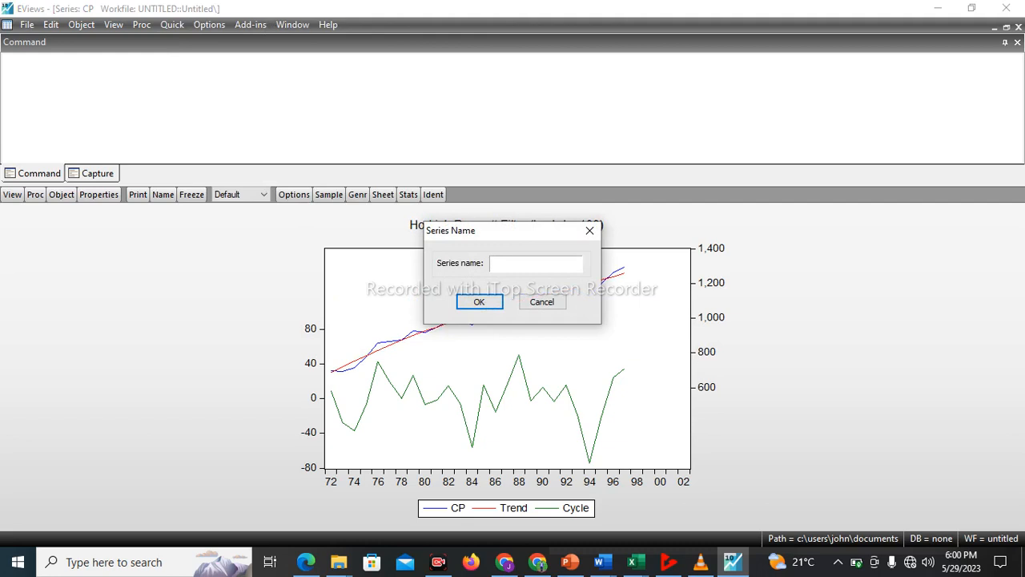
{"action": "type", "text": "cp"}
{"action": "key", "text": "Return"}
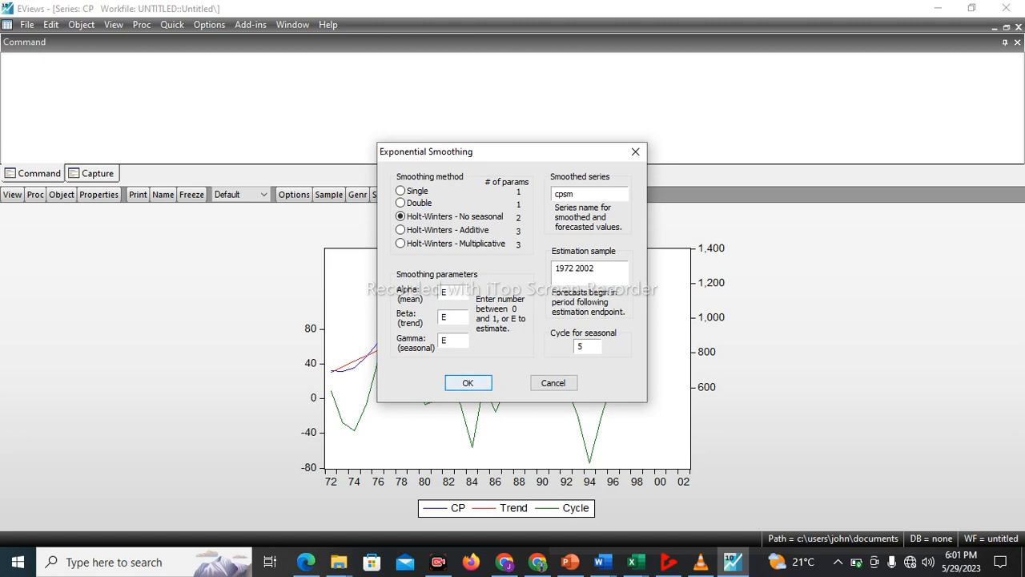
{"action": "key", "text": "Return"}
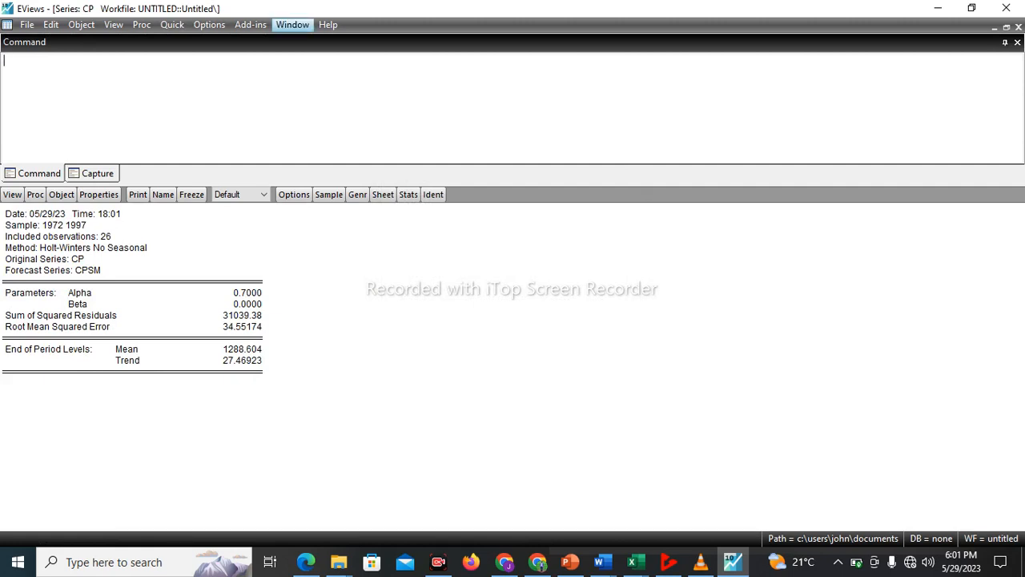
Tile the open windows, close the G, IMPT, EXPT, IP, VS, INC and PIB series windows, and maximize the workfile
{"action": "left_click", "coordinate": [293, 25]}
{"action": "left_click", "coordinate": [301, 58]}
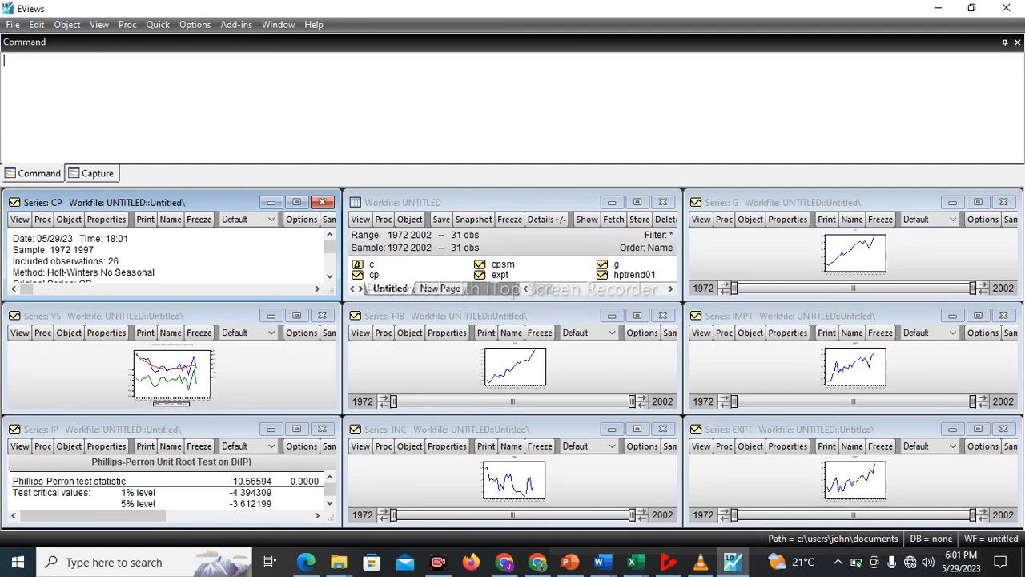
{"action": "left_click", "coordinate": [1003, 202]}
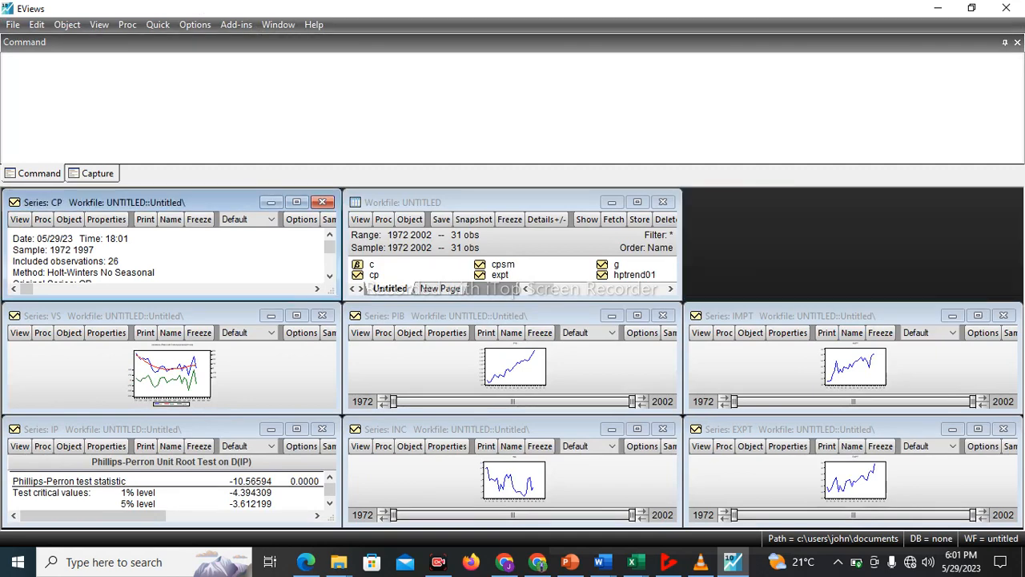
{"action": "left_click", "coordinate": [1004, 315]}
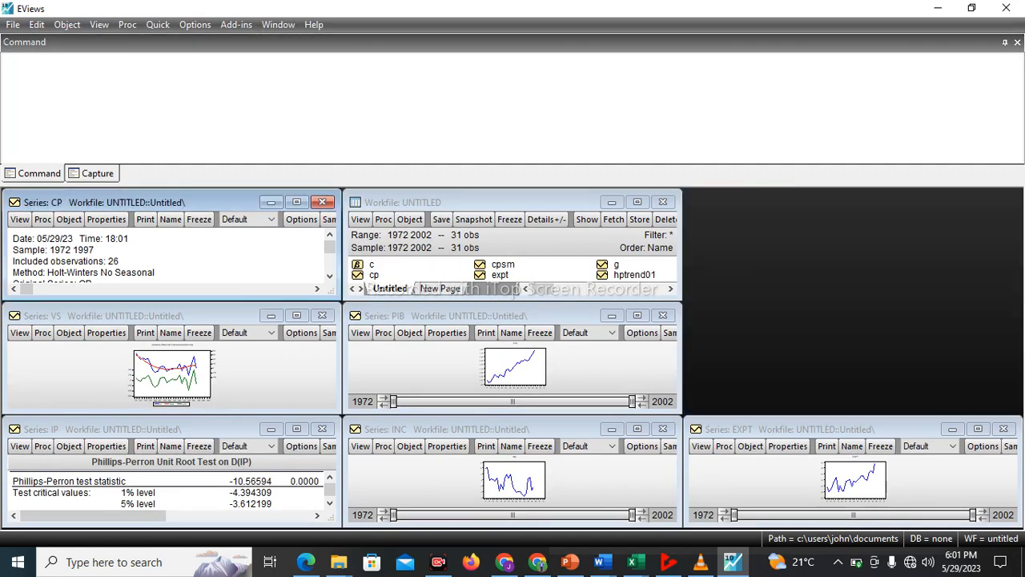
{"action": "left_click", "coordinate": [1004, 428]}
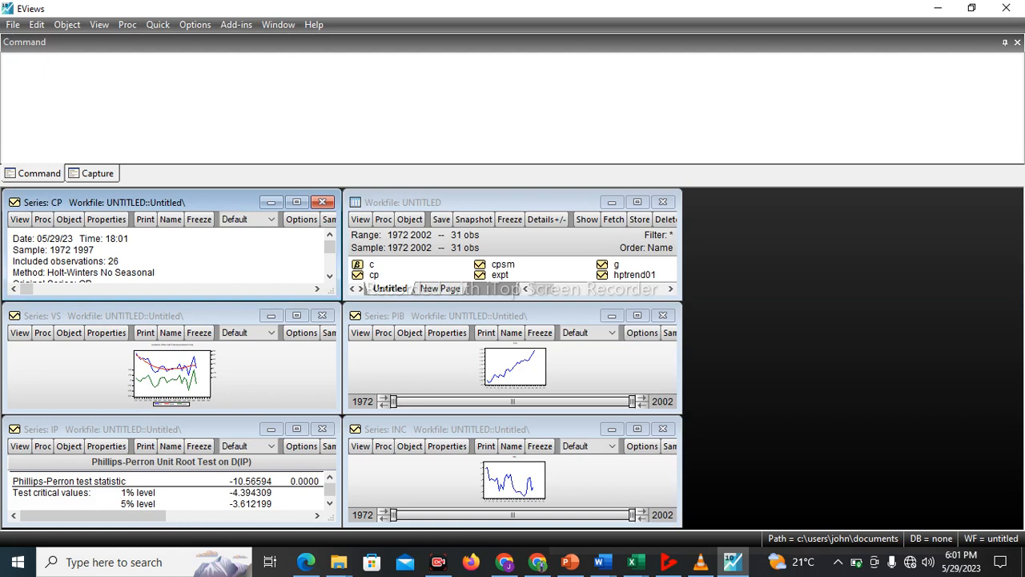
{"action": "left_click", "coordinate": [322, 428]}
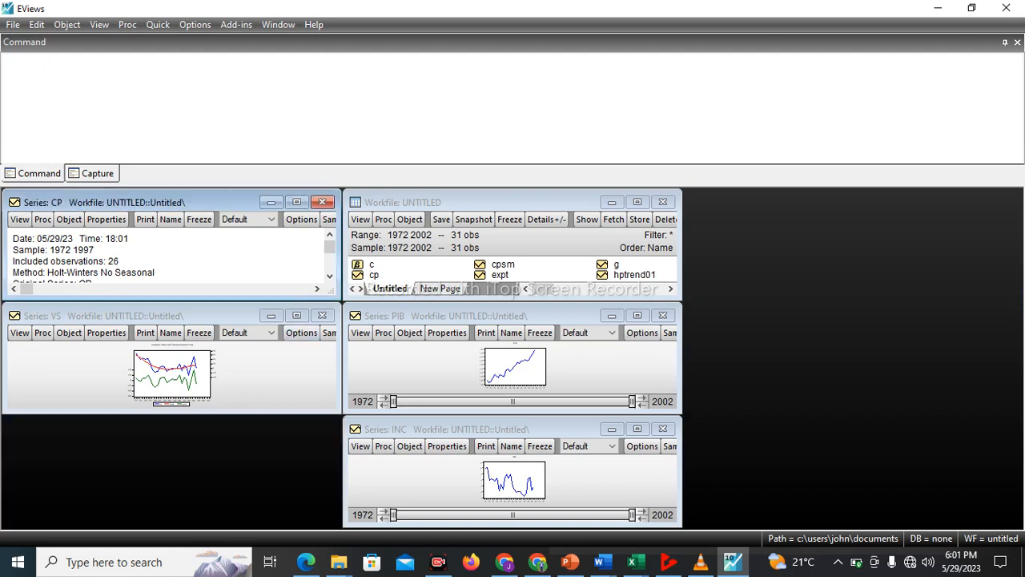
{"action": "left_click", "coordinate": [322, 315]}
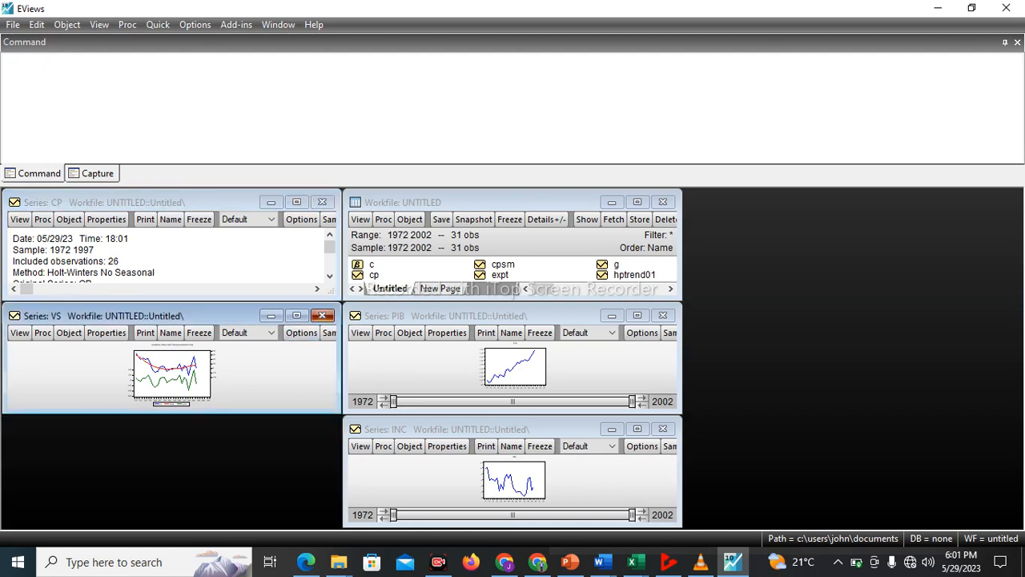
{"action": "left_click", "coordinate": [663, 429]}
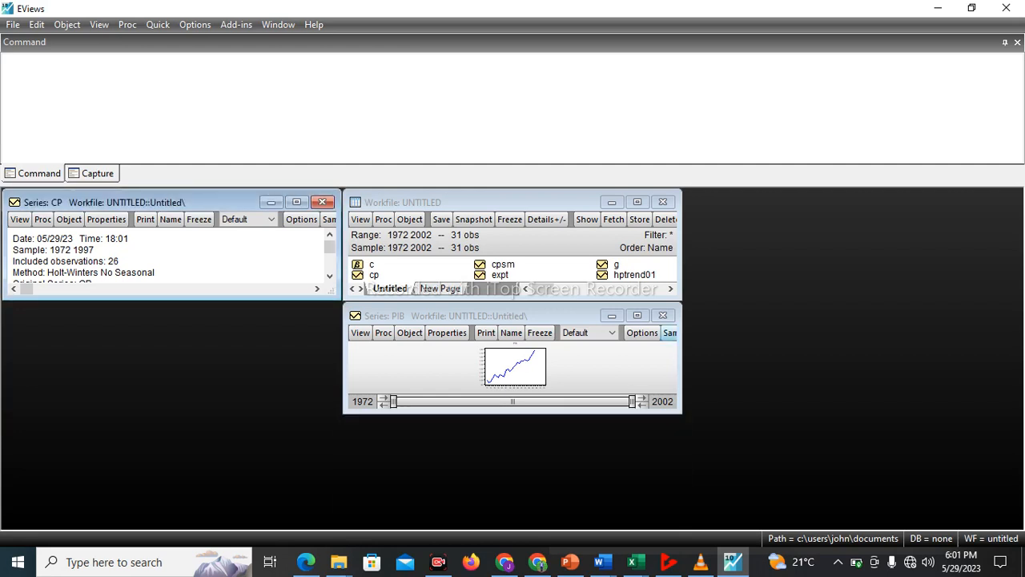
{"action": "left_click", "coordinate": [662, 315]}
{"action": "left_click", "coordinate": [638, 202]}
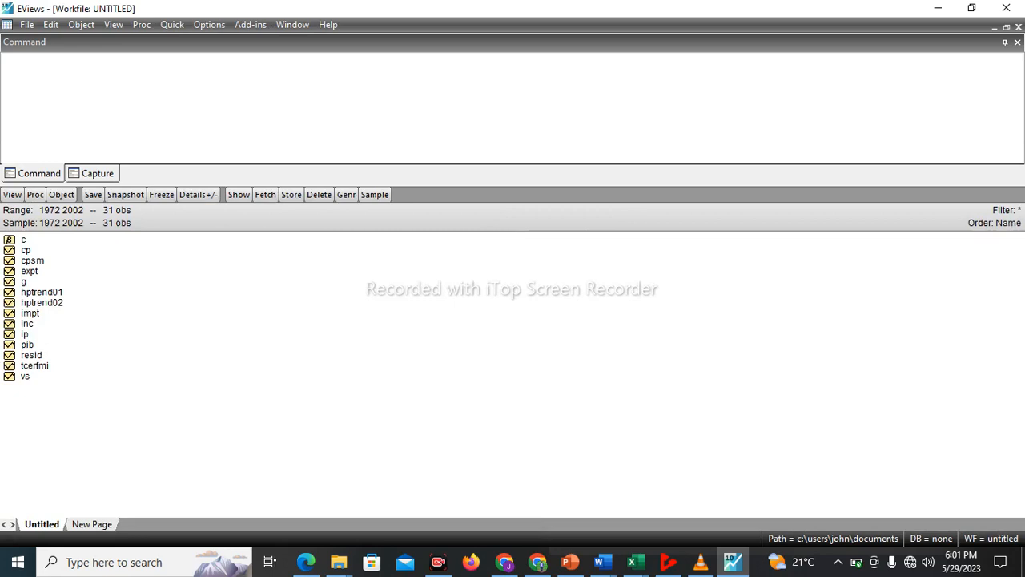
Open the cpsm series to view its smoothed values, and return to the maximized workfile after closing the CP window
{"action": "double_click", "coordinate": [32, 261]}
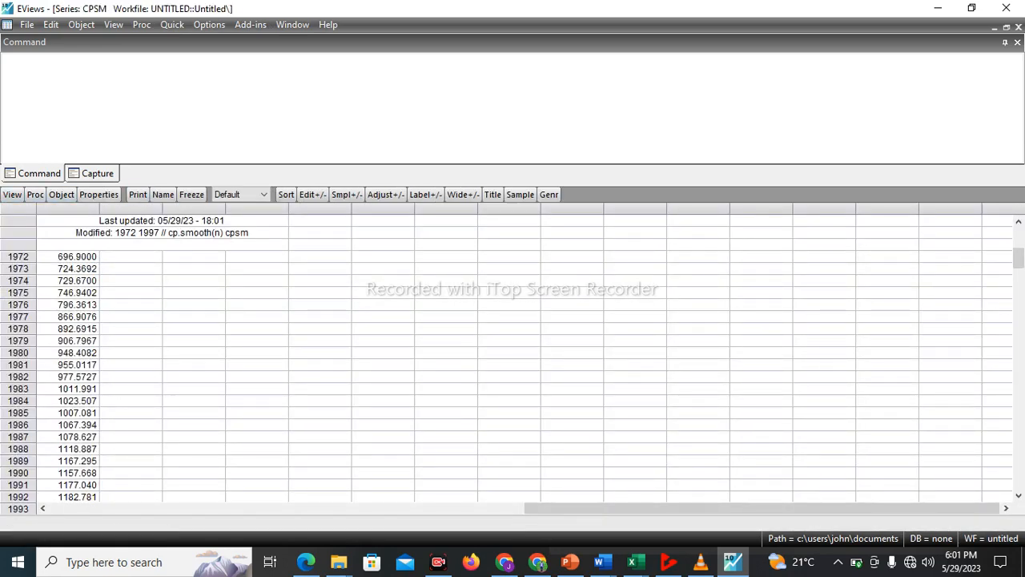
{"action": "left_click", "coordinate": [292, 24]}
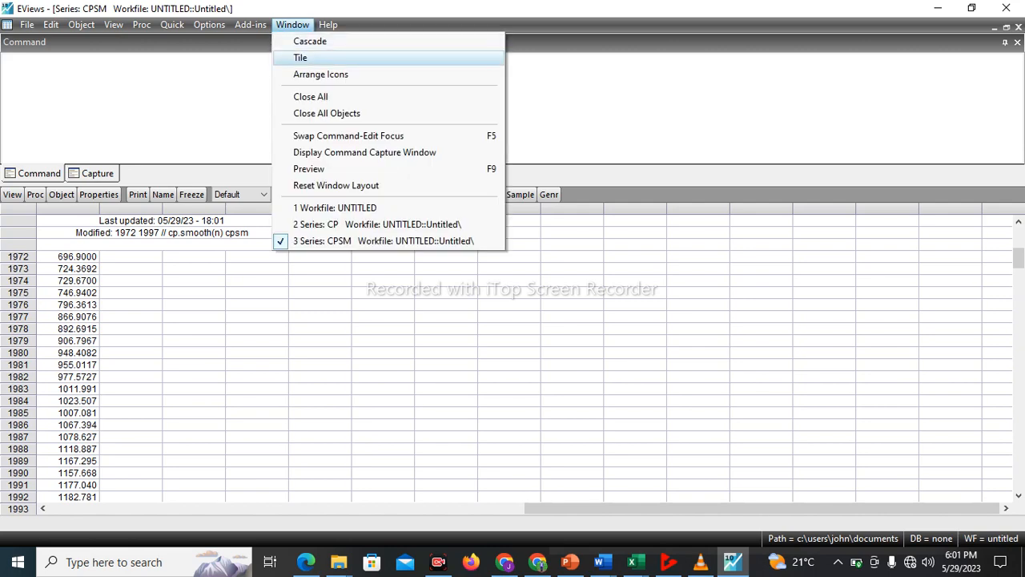
{"action": "key", "text": "Return"}
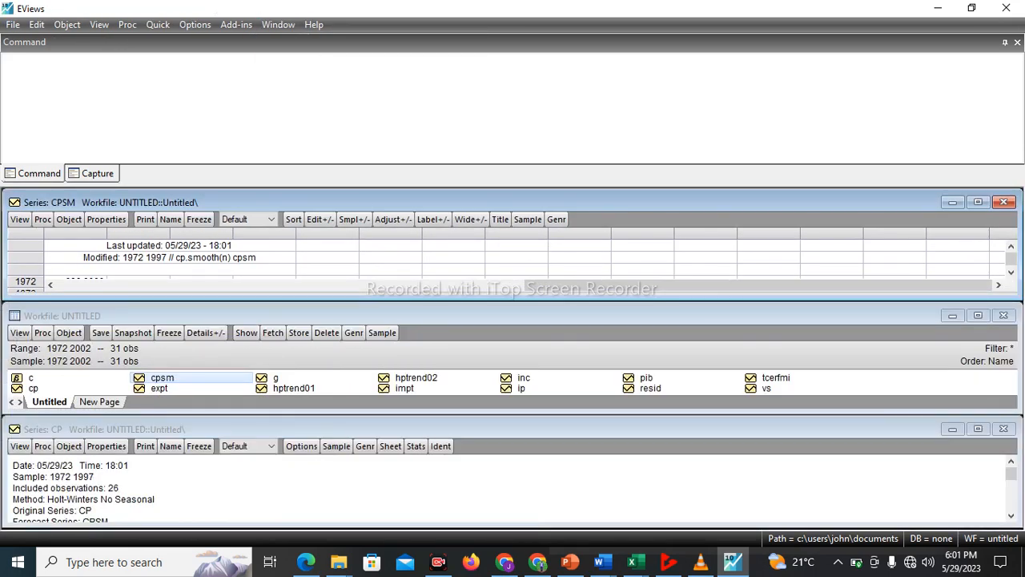
{"action": "left_click", "coordinate": [1003, 428]}
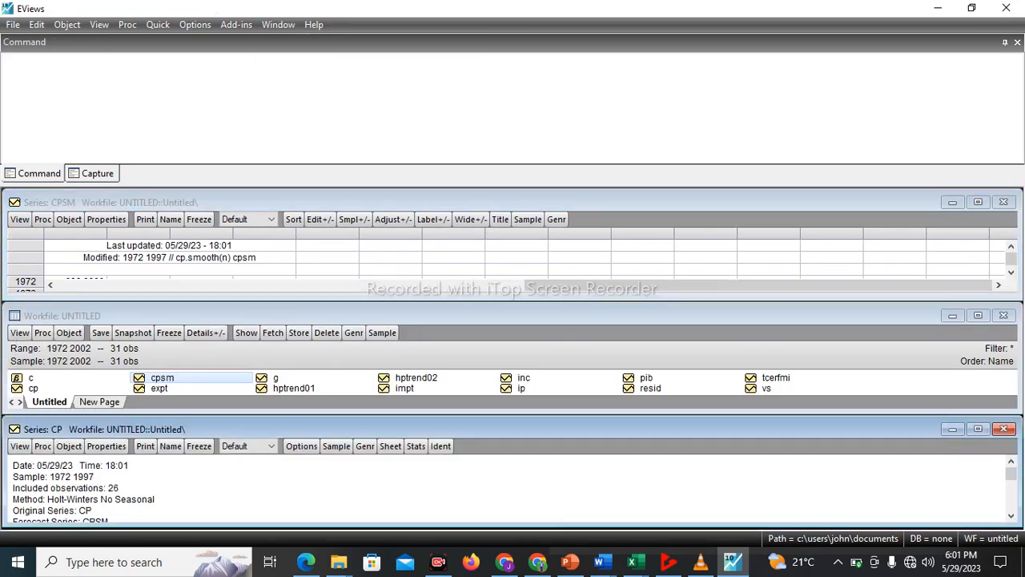
{"action": "left_click", "coordinate": [978, 316]}
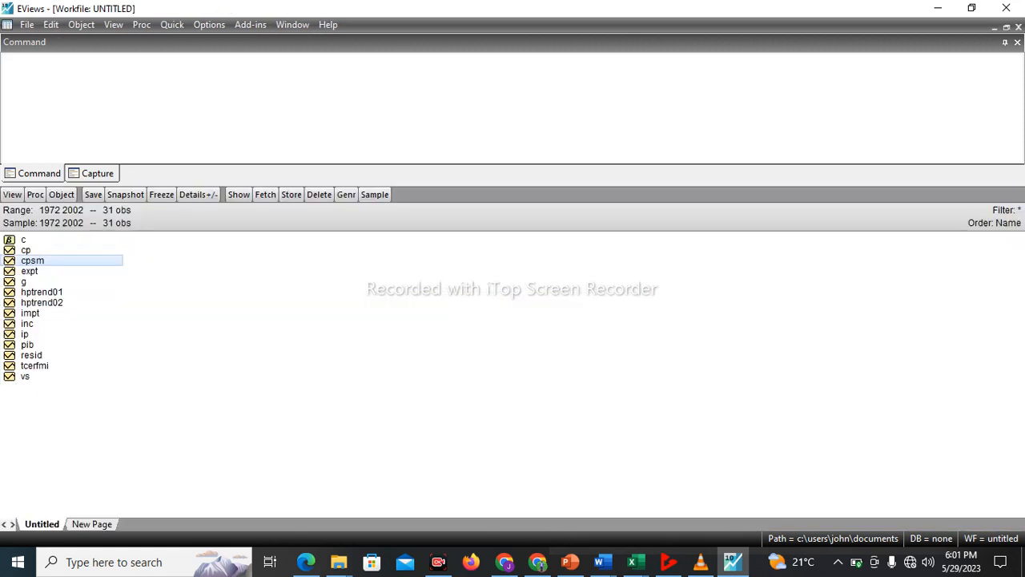
Open cp and cpsm as a group and plot both as a Line & Symbol graph of raw data in a single graph
{"action": "left_click", "coordinate": [26, 250]}
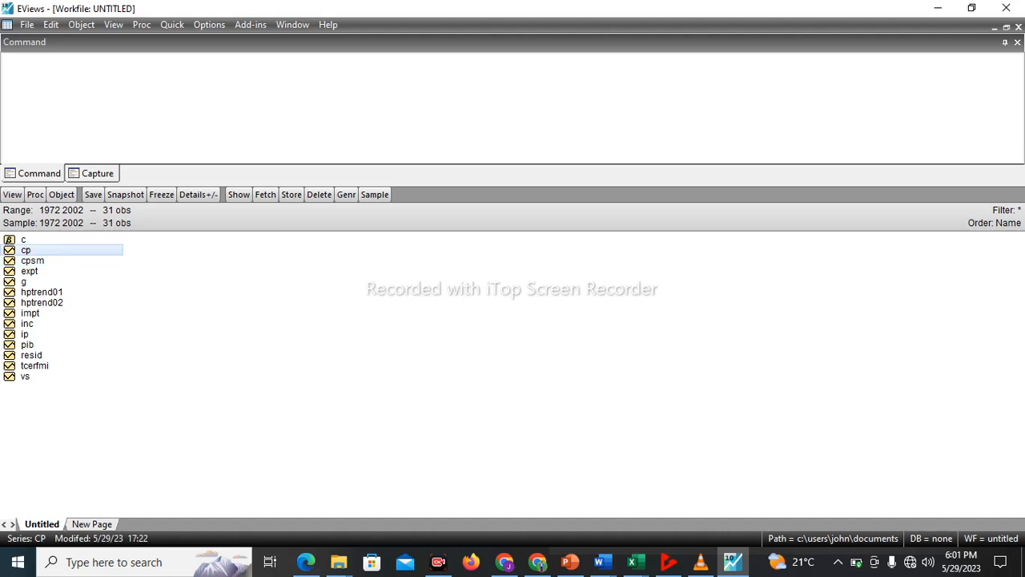
{"action": "left_click", "coordinate": [32, 261], "text": "ctrl"}
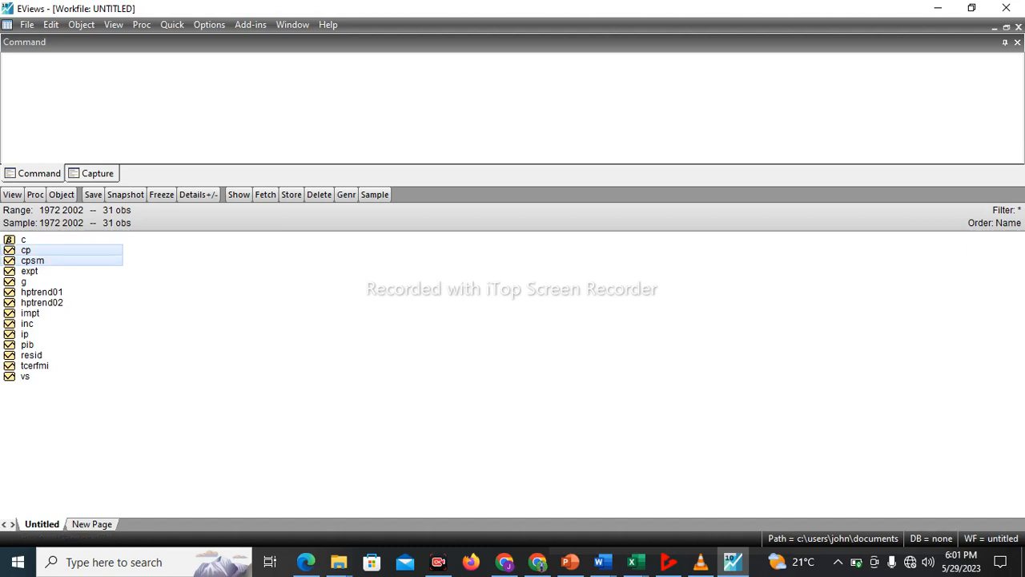
{"action": "right_click", "coordinate": [38, 260]}
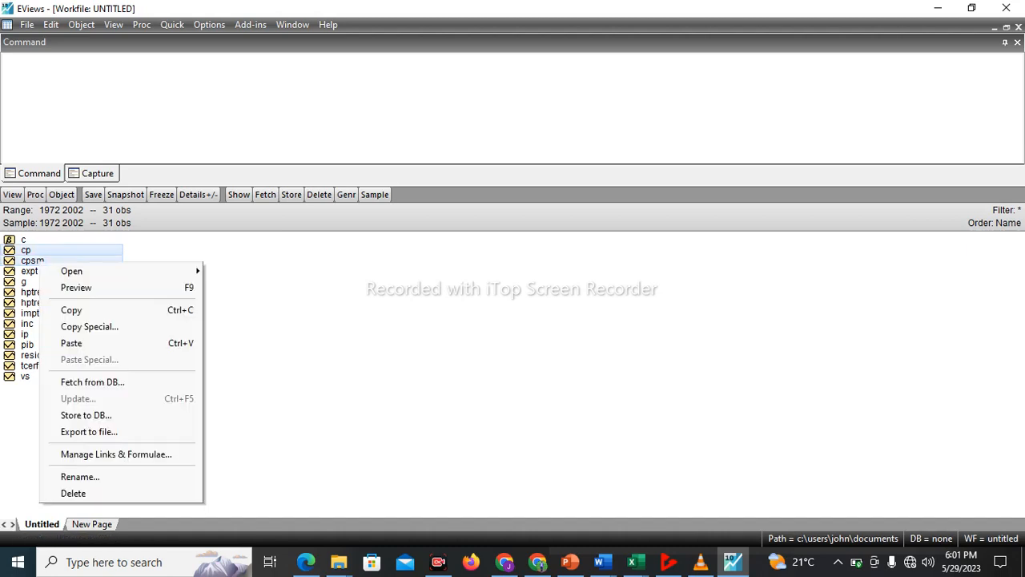
{"action": "mouse_move", "coordinate": [72, 271]}
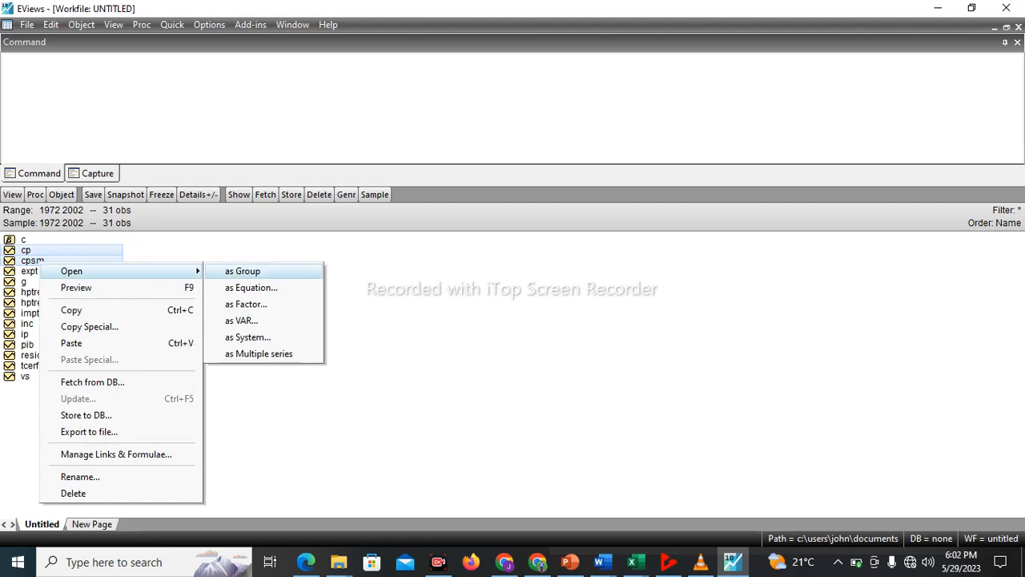
{"action": "left_click", "coordinate": [242, 271]}
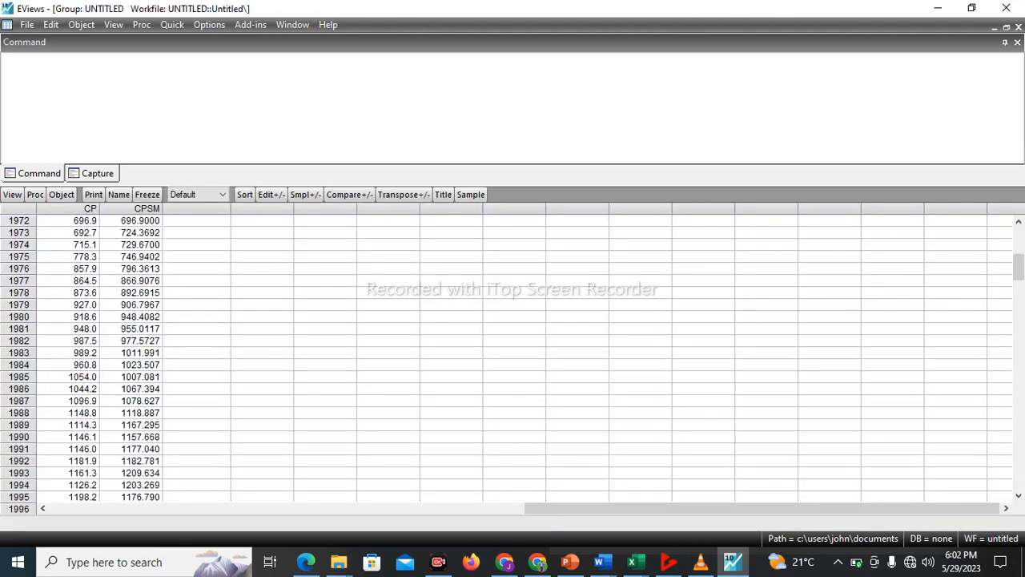
{"action": "left_click", "coordinate": [12, 194]}
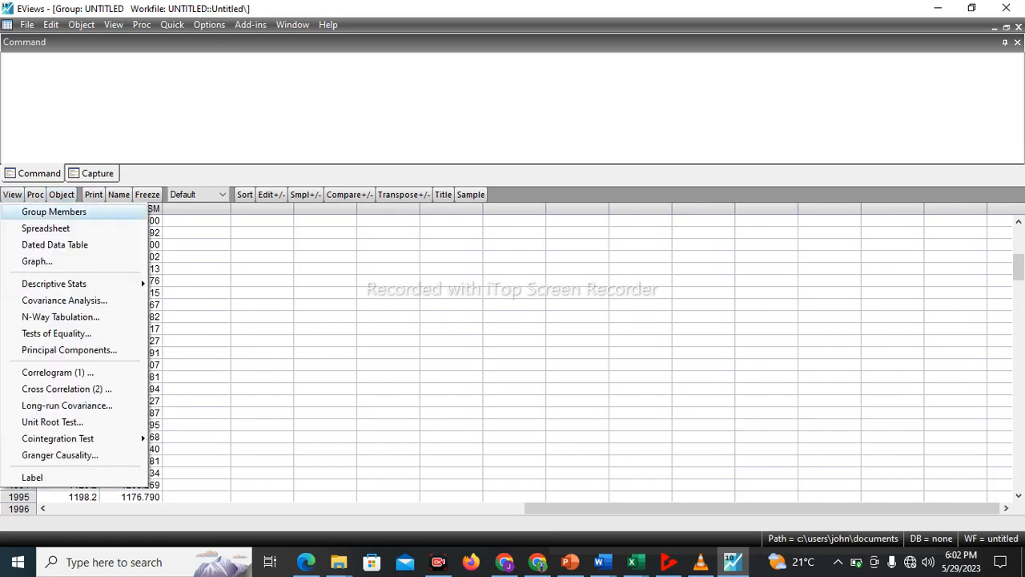
{"action": "left_click", "coordinate": [37, 261]}
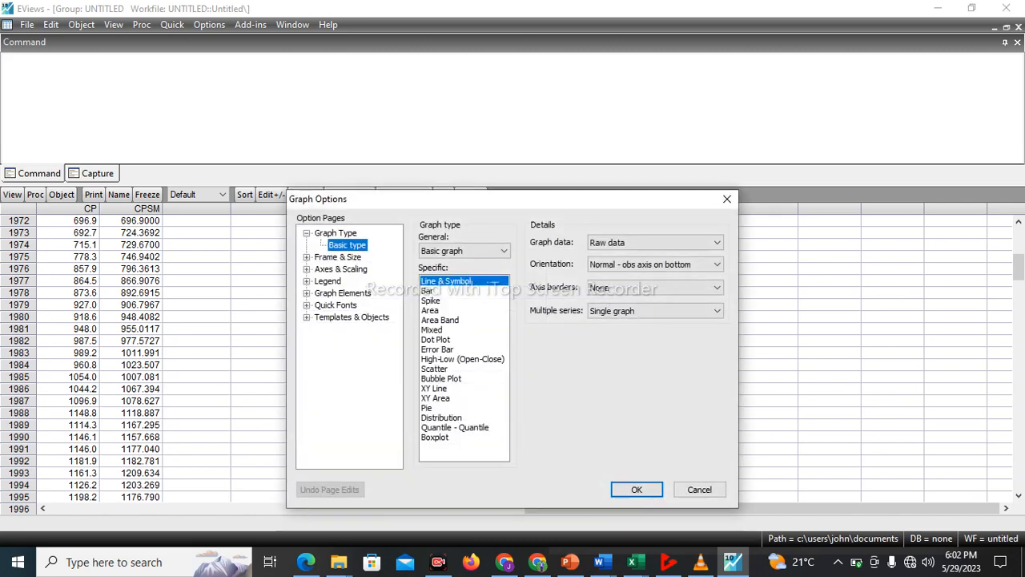
{"action": "left_click", "coordinate": [637, 489]}
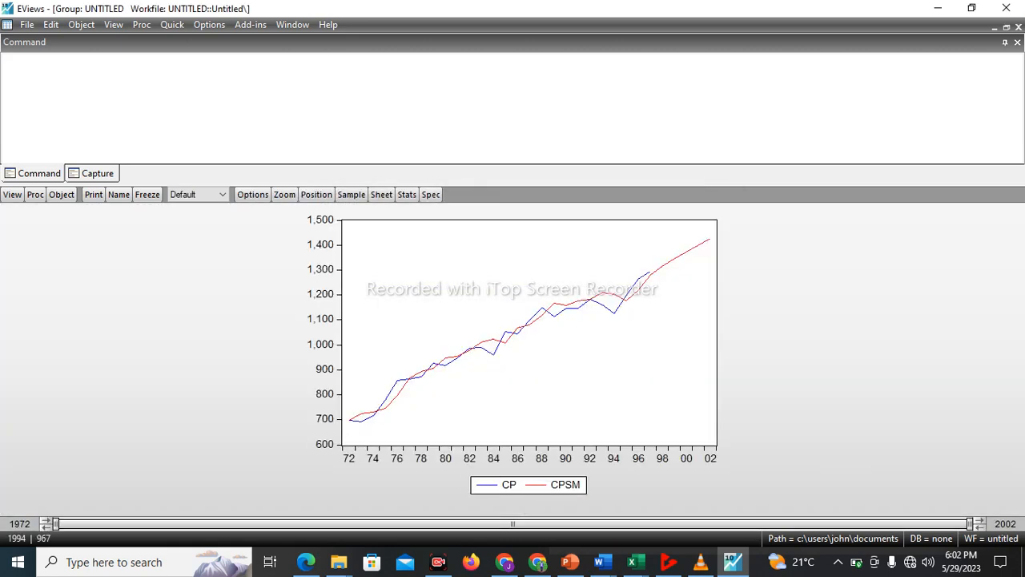
{"action": "mouse_move", "coordinate": [709, 237]}
Smooth the IP series exponentially with Holt-Winters - No seasonal, estimation sample 1972 2002 and smoothed series ipsm
{"action": "left_click", "coordinate": [172, 25]}
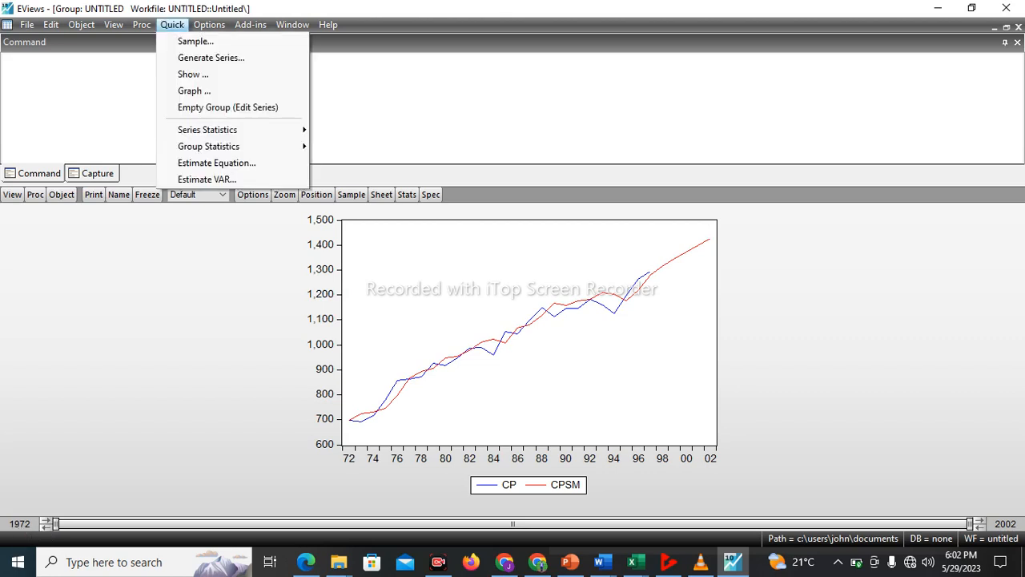
{"action": "mouse_move", "coordinate": [240, 130]}
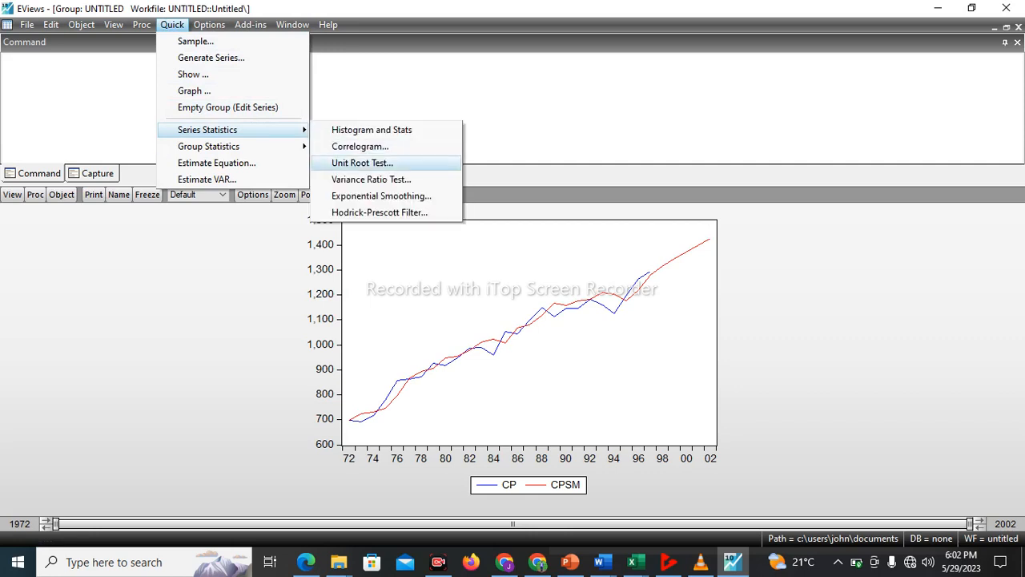
{"action": "left_click", "coordinate": [381, 196]}
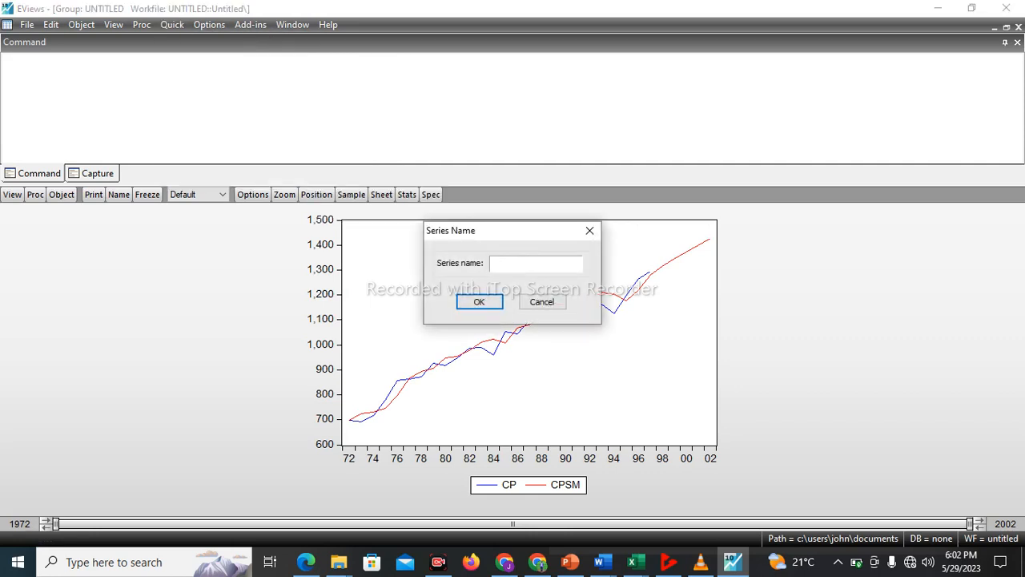
{"action": "type", "text": "ip"}
{"action": "key", "text": "Return"}
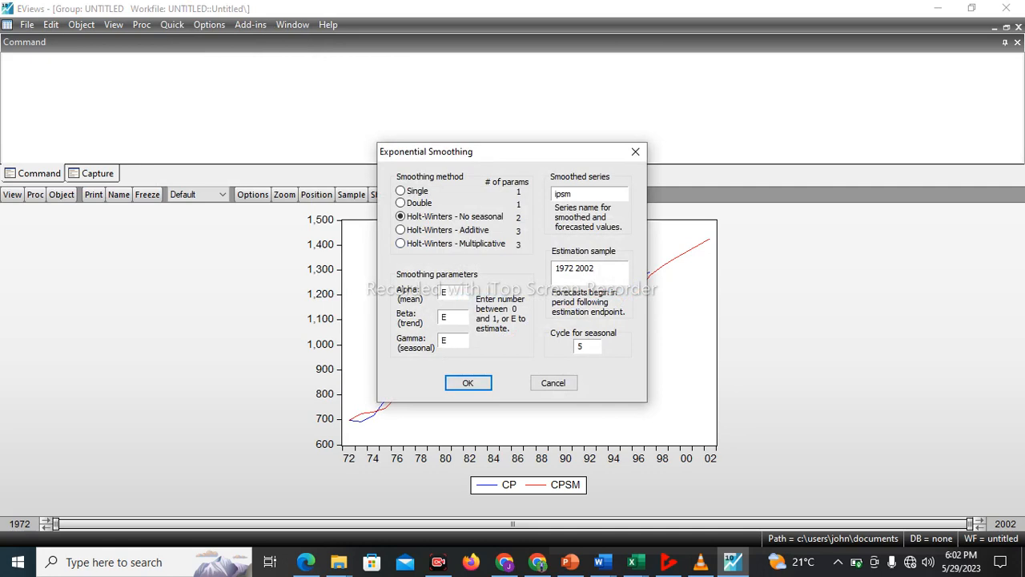
{"action": "key", "text": "Return"}
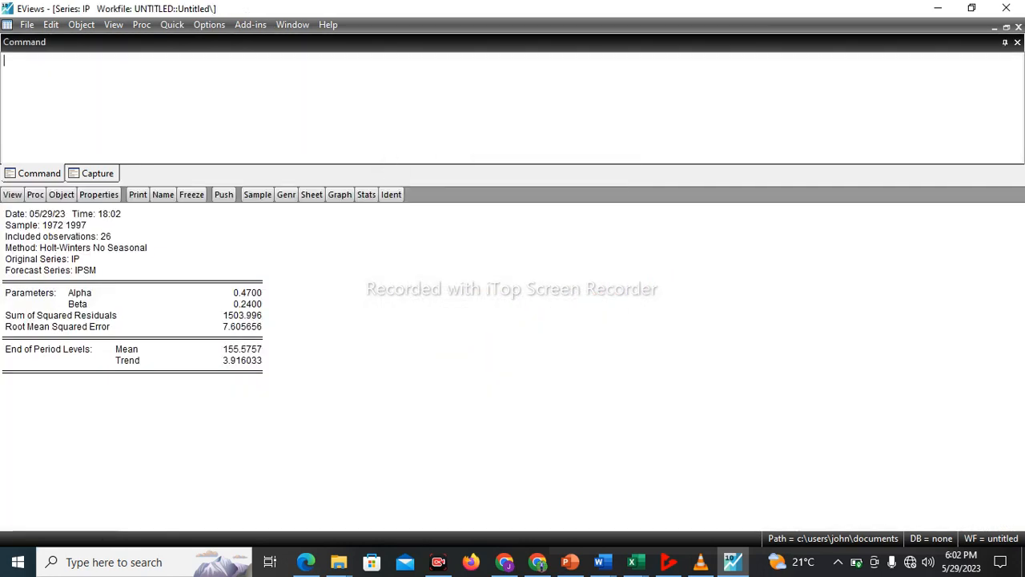
Tile the open windows and open ipsm and ip together as a group, deleting the previous untitled group
{"action": "left_click", "coordinate": [292, 24]}
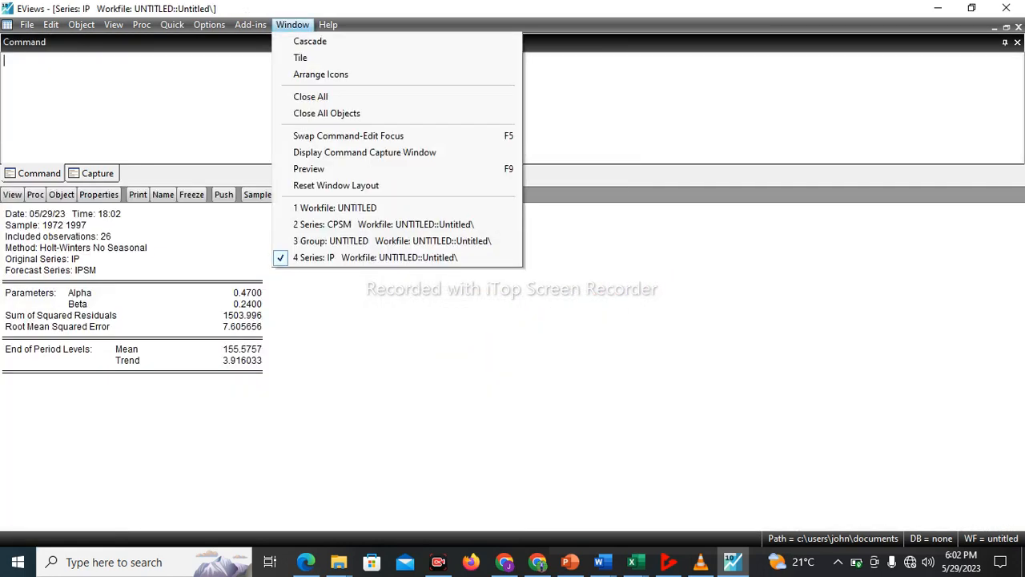
{"action": "left_click", "coordinate": [298, 57]}
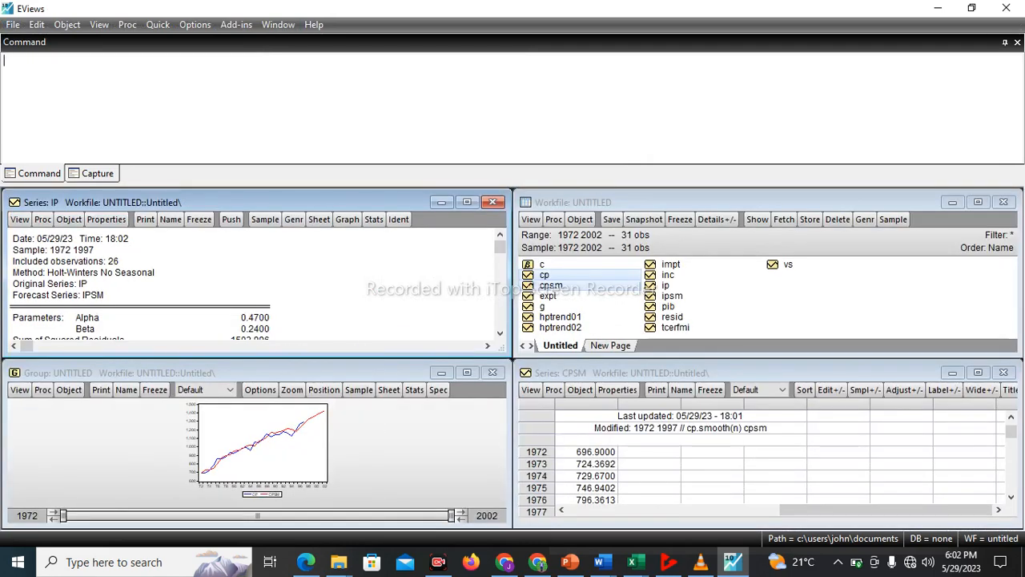
{"action": "left_click", "coordinate": [672, 296]}
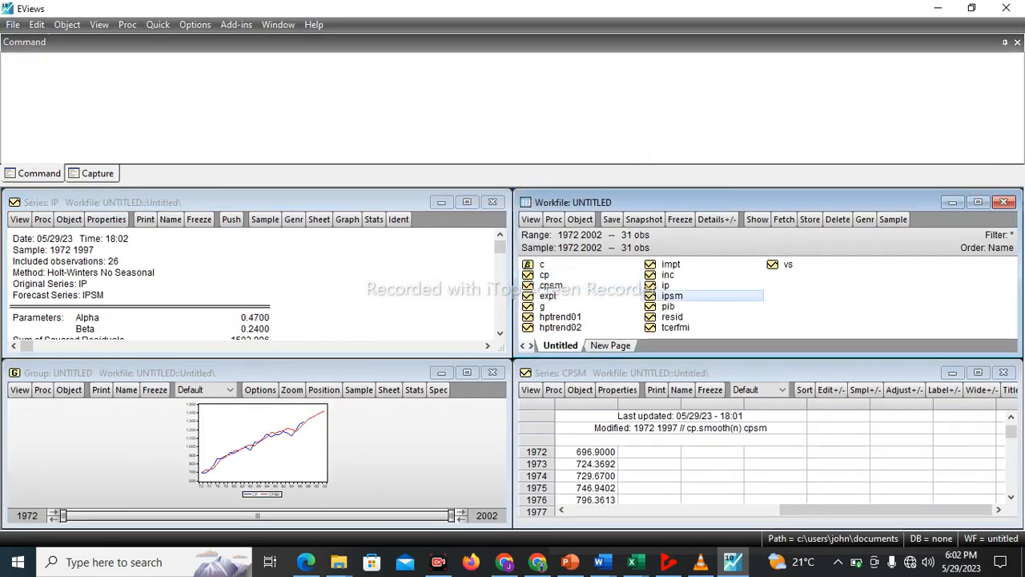
{"action": "left_click", "coordinate": [665, 285]}
{"action": "right_click", "coordinate": [668, 286]}
{"action": "mouse_move", "coordinate": [705, 294]}
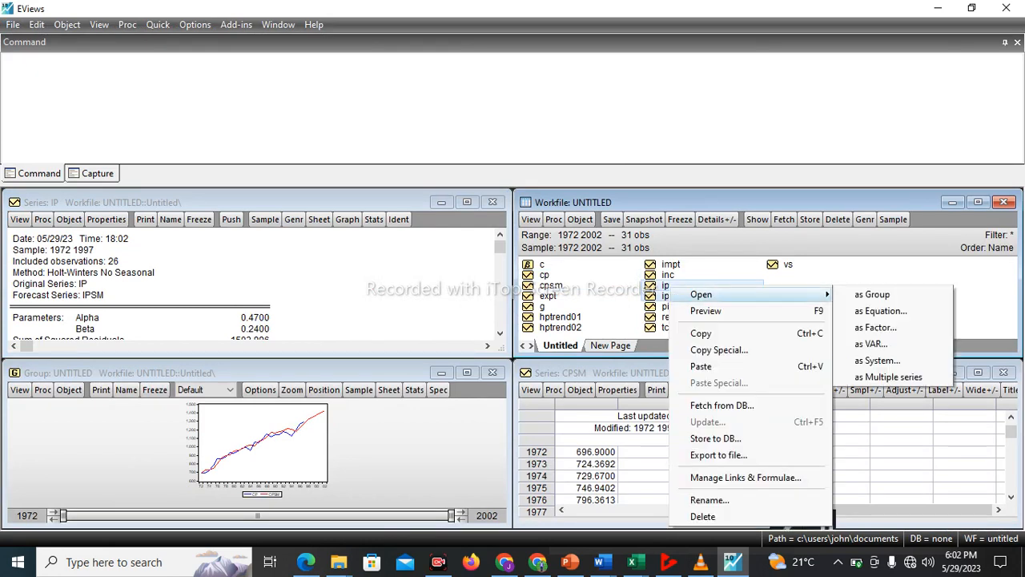
{"action": "left_click", "coordinate": [872, 294]}
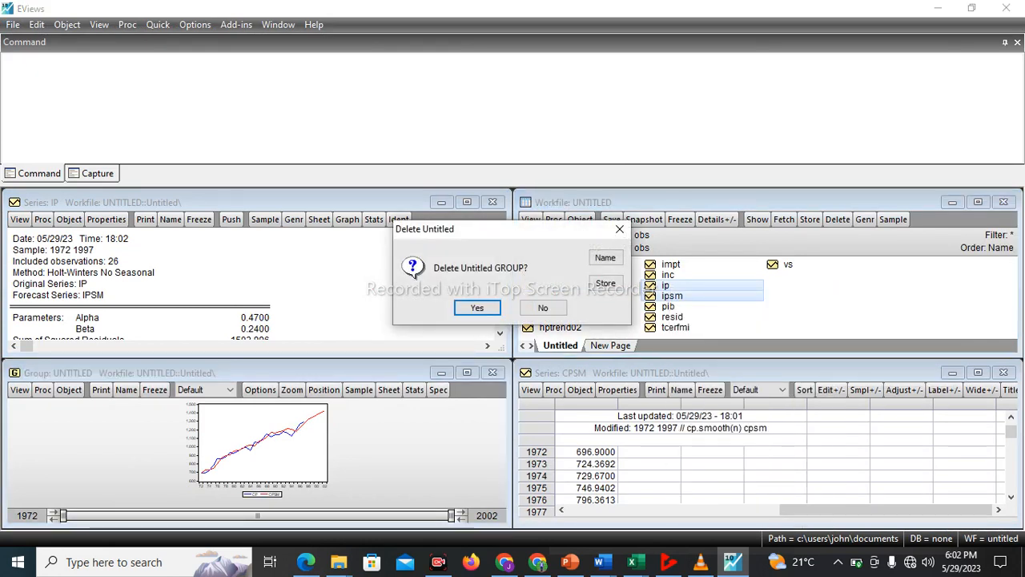
{"action": "left_click", "coordinate": [476, 308]}
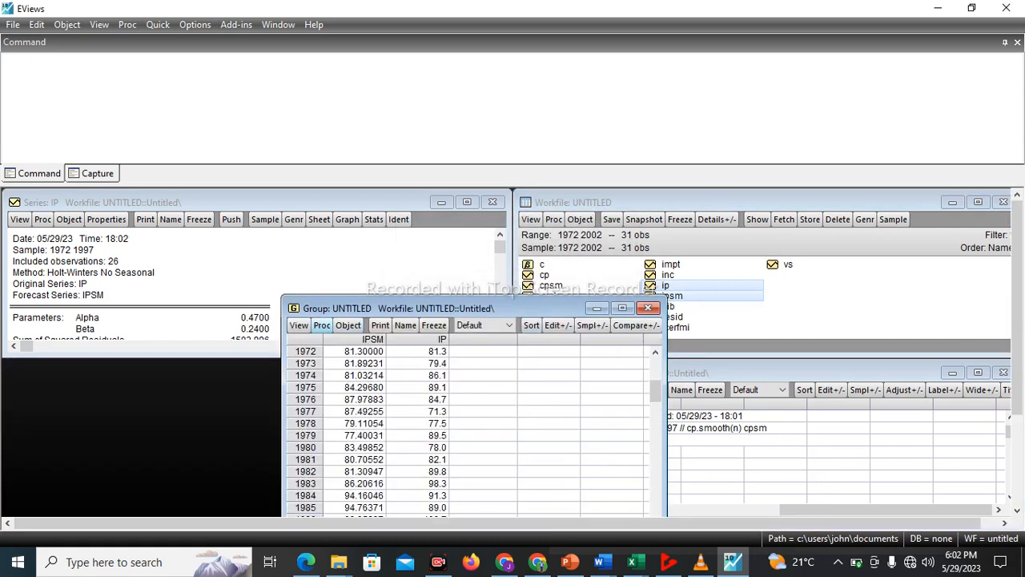
Plot the ipsm and ip group as a Line & Symbol graph of raw data in a single graph, and maximize its window
{"action": "left_click", "coordinate": [322, 324]}
{"action": "left_click", "coordinate": [299, 325]}
{"action": "left_click", "coordinate": [299, 325]}
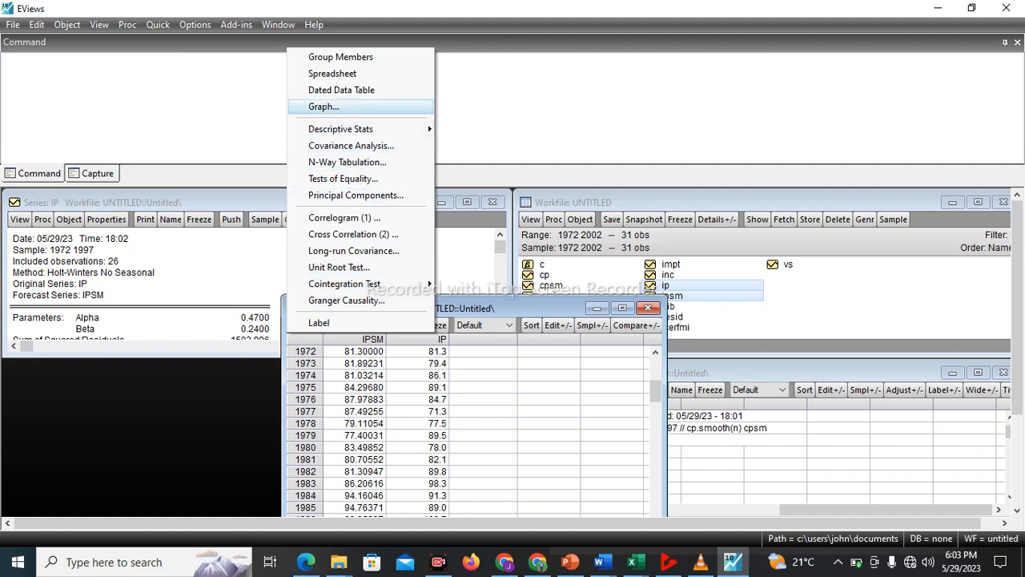
{"action": "left_click", "coordinate": [323, 106]}
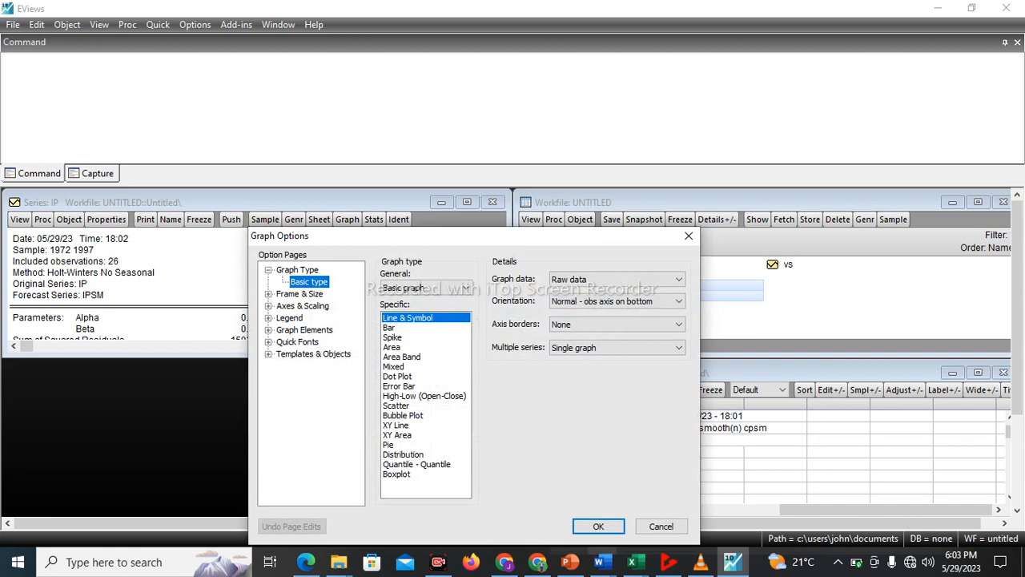
{"action": "left_click", "coordinate": [598, 526]}
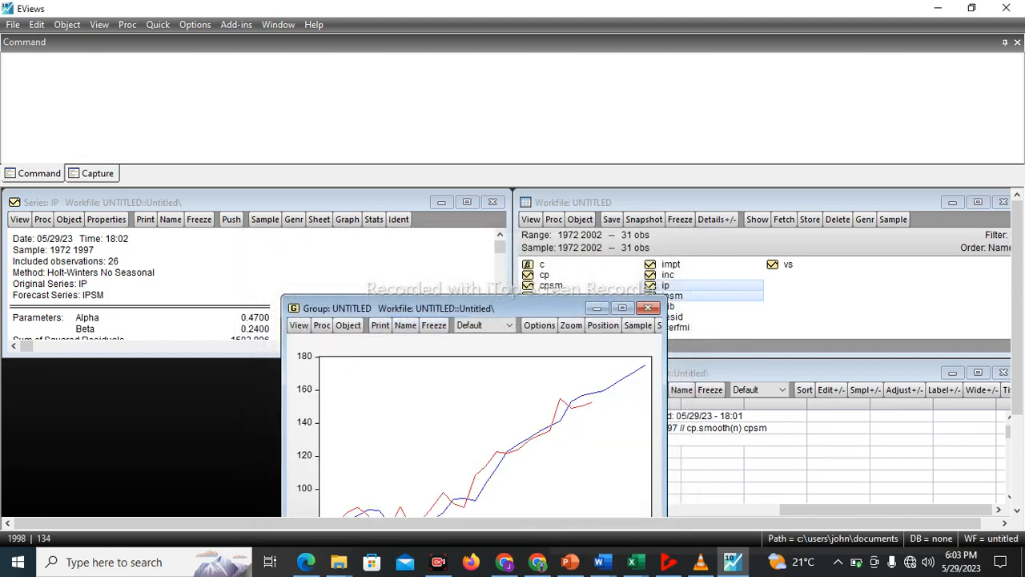
{"action": "left_click", "coordinate": [623, 307]}
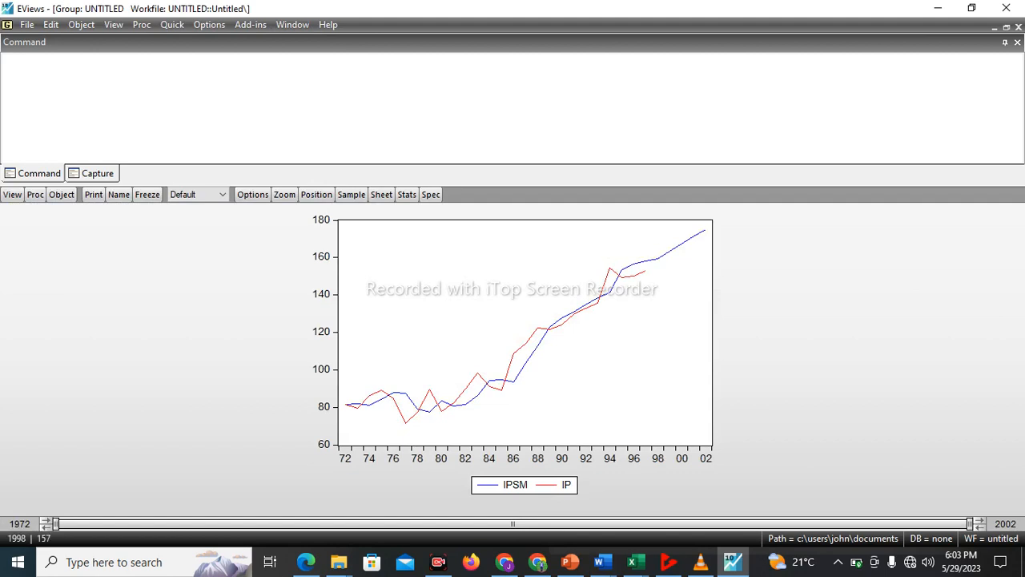
{"action": "mouse_move", "coordinate": [655, 257]}
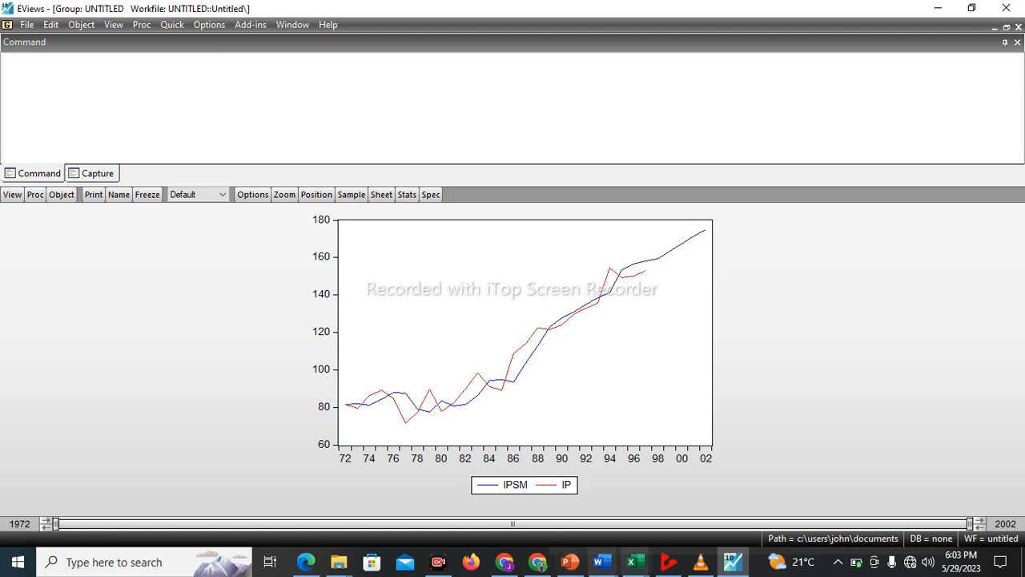
Switch to the Base-modele-seneg (1) workbook in Excel to examine the source data table
{"action": "left_click", "coordinate": [633, 561]}
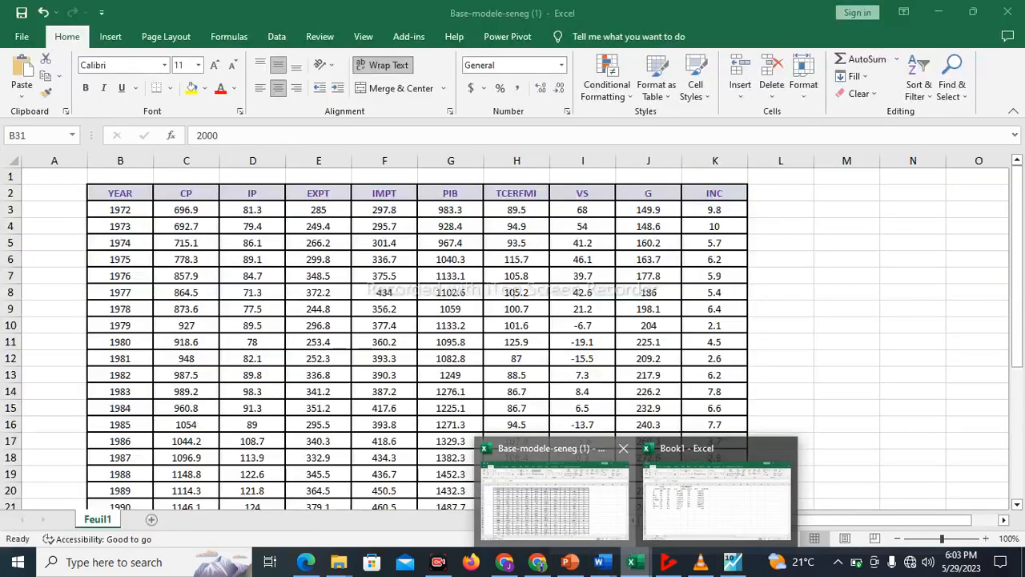
{"action": "left_click", "coordinate": [554, 497]}
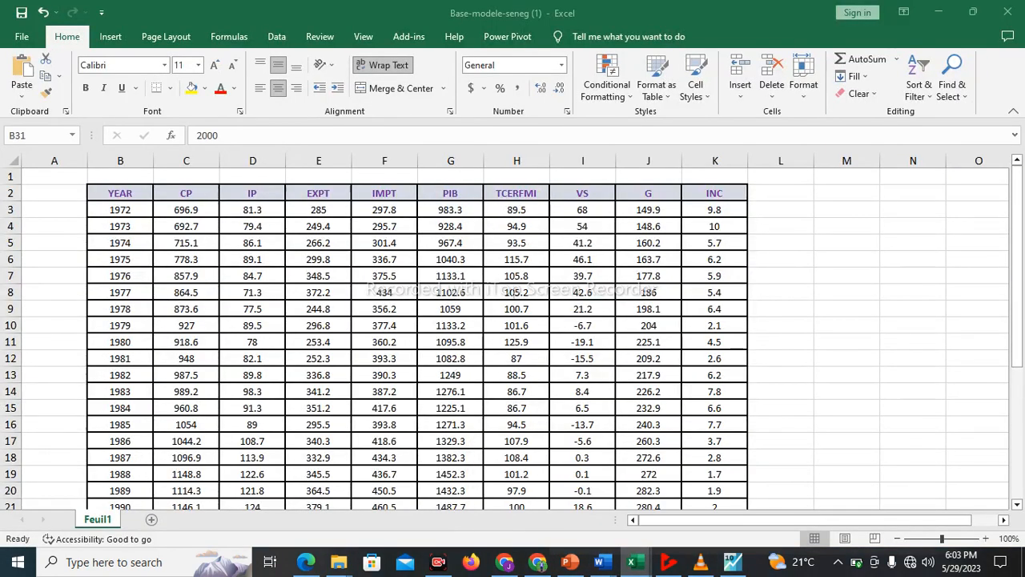
{"action": "mouse_move", "coordinate": [1016, 320]}
{"action": "left_mouse_down"}
{"action": "mouse_move", "coordinate": [1017, 452]}
{"action": "mouse_move", "coordinate": [1017, 323]}
{"action": "left_mouse_up"}
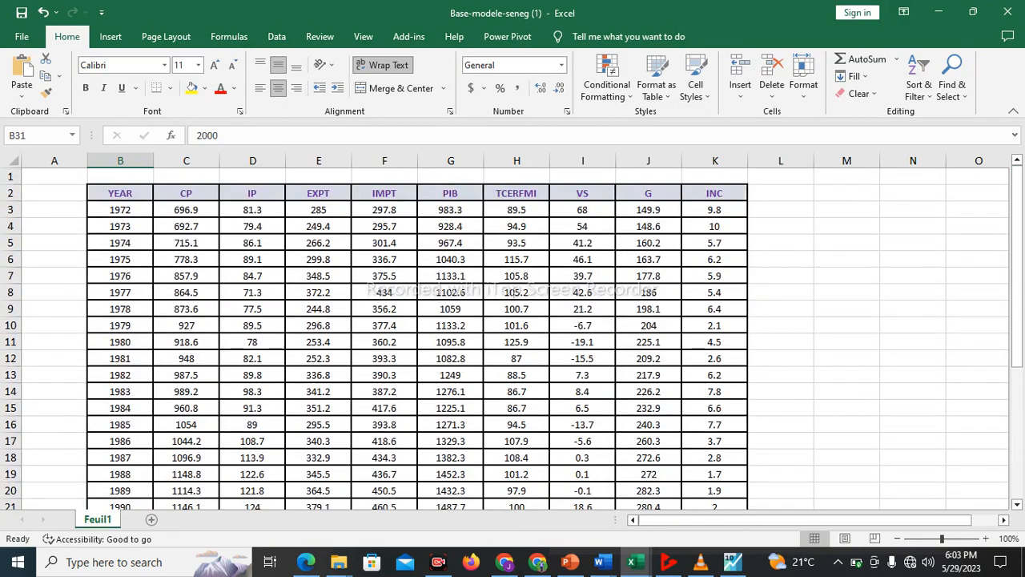